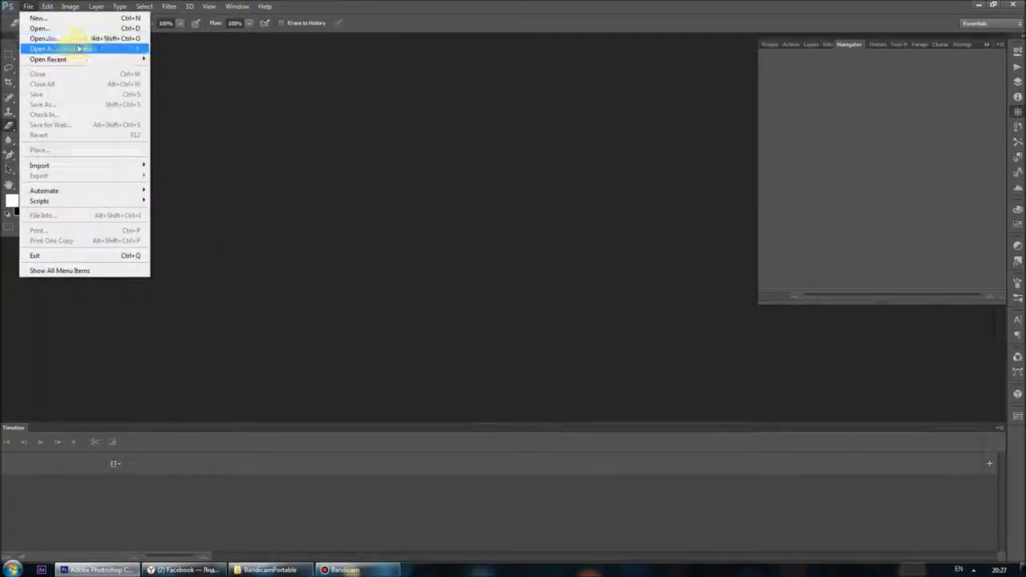
Open the pit-bull photo as a smart object and trigger the rasterize prompt with the Eraser
{"action": "left_click", "coordinate": [80, 48]}
{"action": "double_click", "coordinate": [246, 253]}
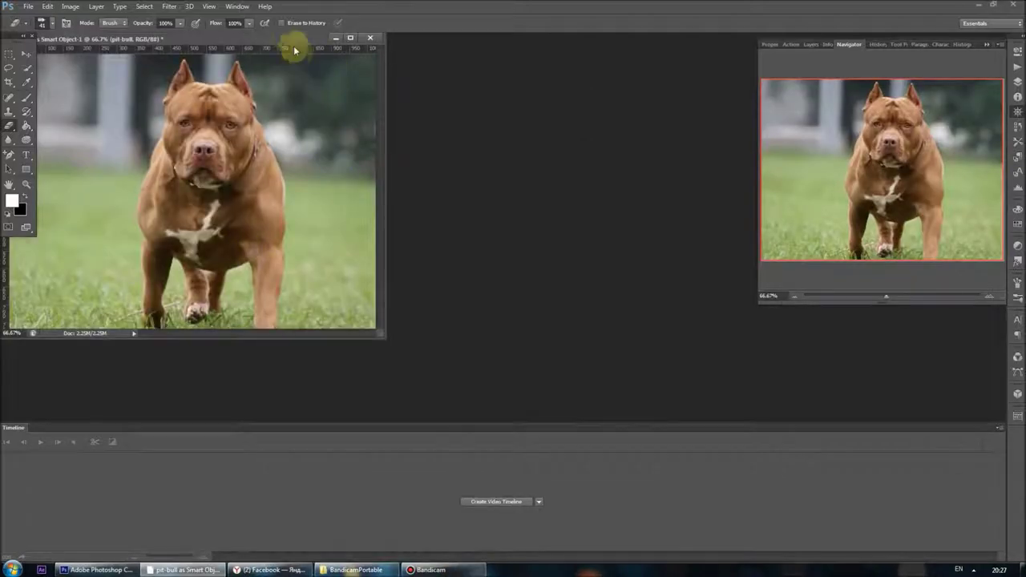
{"action": "left_click_drag", "start_coordinate": [287, 38], "coordinate": [437, 68]}
{"action": "left_click", "coordinate": [414, 197]}
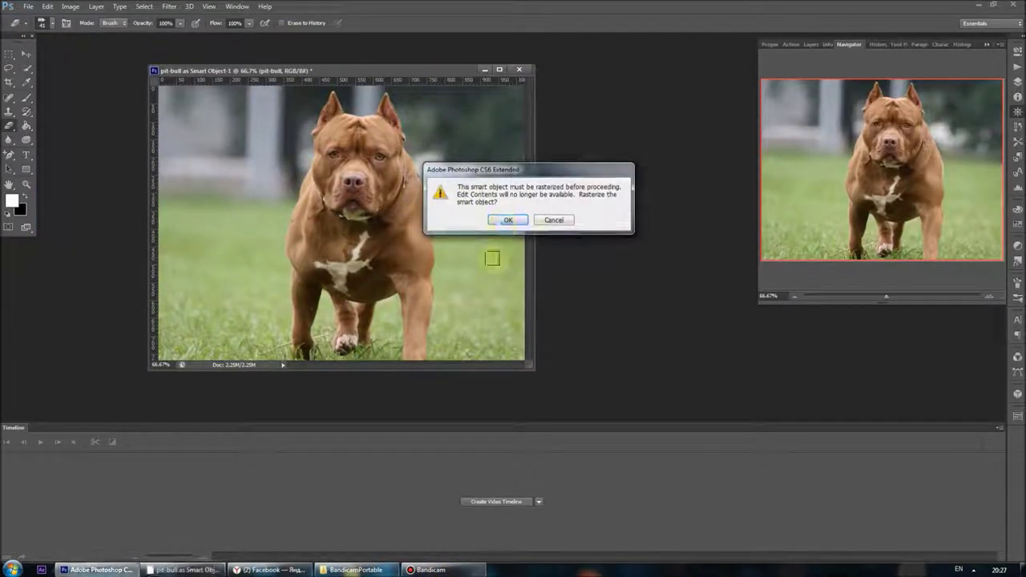
{"action": "left_click", "coordinate": [508, 219]}
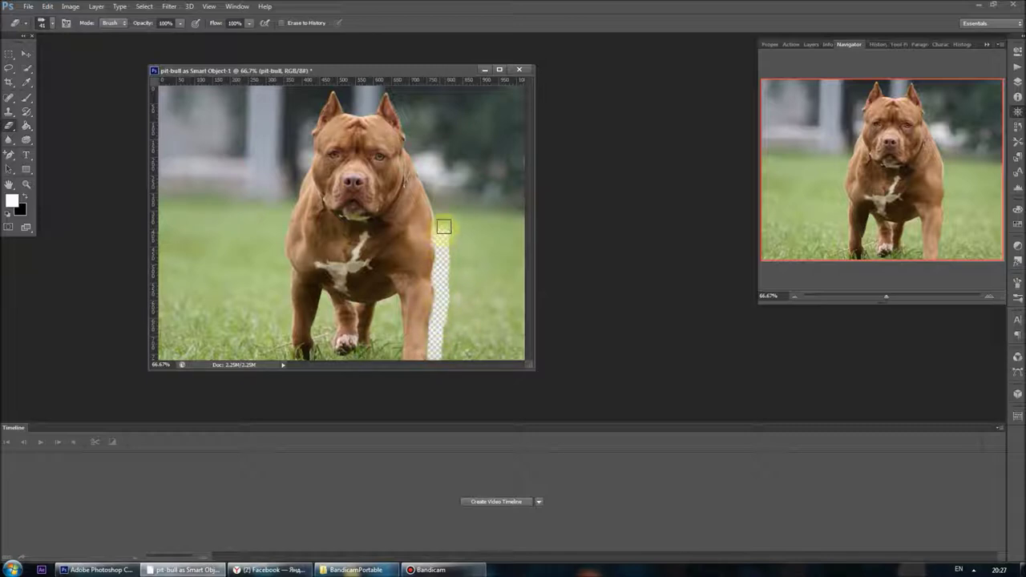
Erase the grassy background on both sides of the dog, enlarging the eraser to 76 px
{"action": "mouse_move", "coordinate": [418, 153]}
{"action": "left_mouse_down"}
{"action": "mouse_move", "coordinate": [413, 124]}
{"action": "mouse_move", "coordinate": [366, 77]}
{"action": "mouse_move", "coordinate": [324, 83]}
{"action": "mouse_move", "coordinate": [307, 124]}
{"action": "left_mouse_up"}
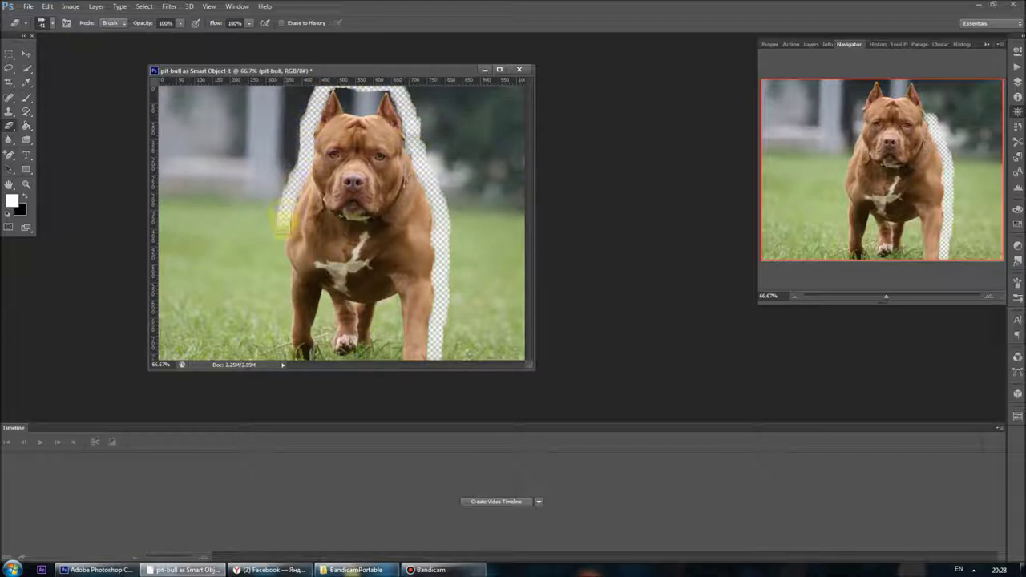
{"action": "mouse_move", "coordinate": [283, 298]}
{"action": "left_mouse_down"}
{"action": "mouse_move", "coordinate": [282, 344]}
{"action": "mouse_move", "coordinate": [328, 319]}
{"action": "mouse_move", "coordinate": [322, 356]}
{"action": "mouse_move", "coordinate": [366, 355]}
{"action": "mouse_move", "coordinate": [383, 309]}
{"action": "left_mouse_up"}
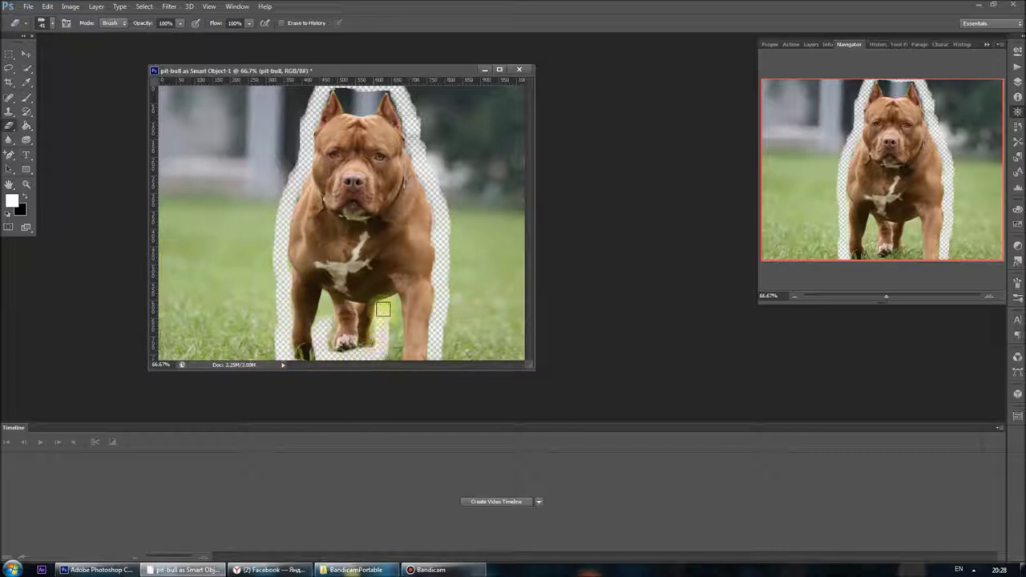
{"action": "left_click_drag", "start_coordinate": [270, 343], "coordinate": [298, 88]}
{"action": "left_click", "coordinate": [46, 22]}
{"action": "left_click_drag", "start_coordinate": [85, 69], "coordinate": [100, 69]}
{"action": "mouse_move", "coordinate": [172, 88]}
{"action": "left_mouse_down"}
{"action": "mouse_move", "coordinate": [164, 360]}
{"action": "mouse_move", "coordinate": [188, 115]}
{"action": "mouse_move", "coordinate": [212, 298]}
{"action": "mouse_move", "coordinate": [194, 201]}
{"action": "mouse_move", "coordinate": [297, 96]}
{"action": "mouse_move", "coordinate": [268, 188]}
{"action": "mouse_move", "coordinate": [260, 343]}
{"action": "mouse_move", "coordinate": [236, 302]}
{"action": "mouse_move", "coordinate": [213, 132]}
{"action": "mouse_move", "coordinate": [273, 190]}
{"action": "left_mouse_up"}
{"action": "mouse_move", "coordinate": [442, 89]}
{"action": "left_mouse_down"}
{"action": "mouse_move", "coordinate": [469, 330]}
{"action": "mouse_move", "coordinate": [494, 283]}
{"action": "mouse_move", "coordinate": [515, 376]}
{"action": "mouse_move", "coordinate": [535, 353]}
{"action": "mouse_move", "coordinate": [460, 259]}
{"action": "mouse_move", "coordinate": [420, 91]}
{"action": "mouse_move", "coordinate": [525, 111]}
{"action": "mouse_move", "coordinate": [520, 137]}
{"action": "mouse_move", "coordinate": [437, 142]}
{"action": "mouse_move", "coordinate": [500, 203]}
{"action": "left_mouse_up"}
Shrink the eraser to 17 px and erase the fringe on the left leg and between the ears
{"action": "left_click", "coordinate": [51, 22]}
{"action": "left_click_drag", "start_coordinate": [72, 54], "coordinate": [27, 58]}
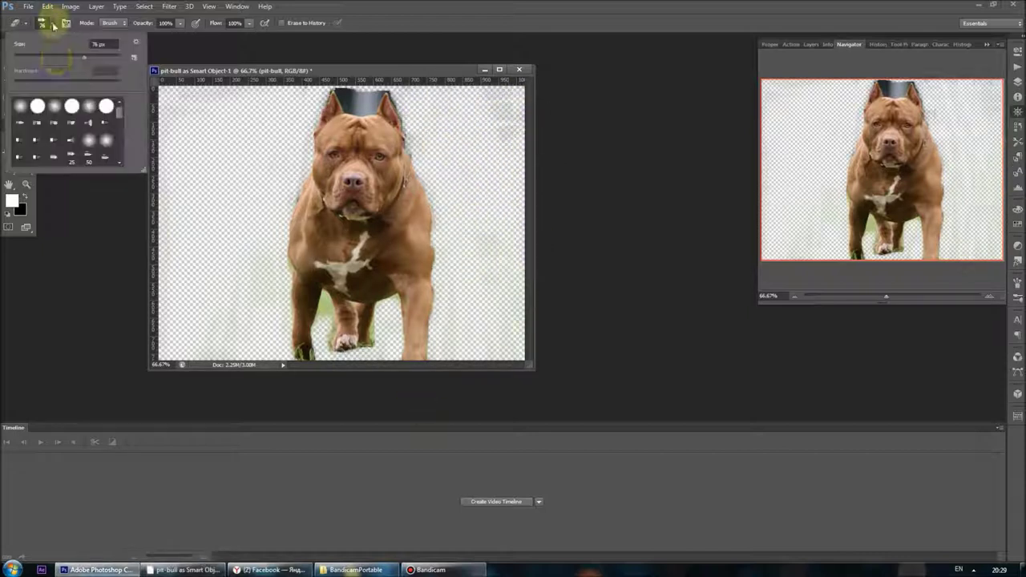
{"action": "left_click", "coordinate": [317, 318]}
{"action": "left_click_drag", "start_coordinate": [324, 323], "coordinate": [324, 294]}
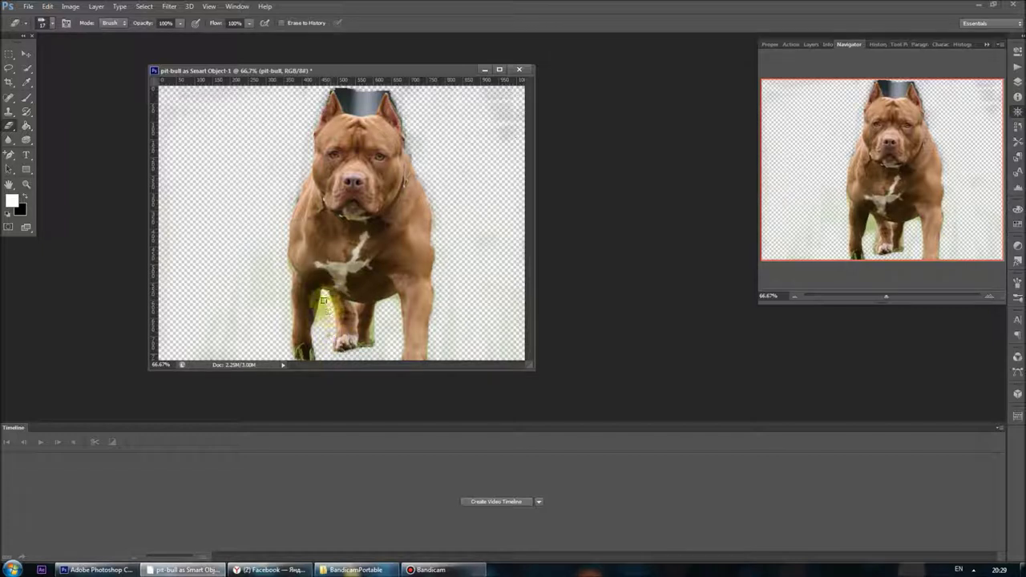
{"action": "left_click_drag", "start_coordinate": [371, 335], "coordinate": [347, 309]}
{"action": "left_click", "coordinate": [333, 90]}
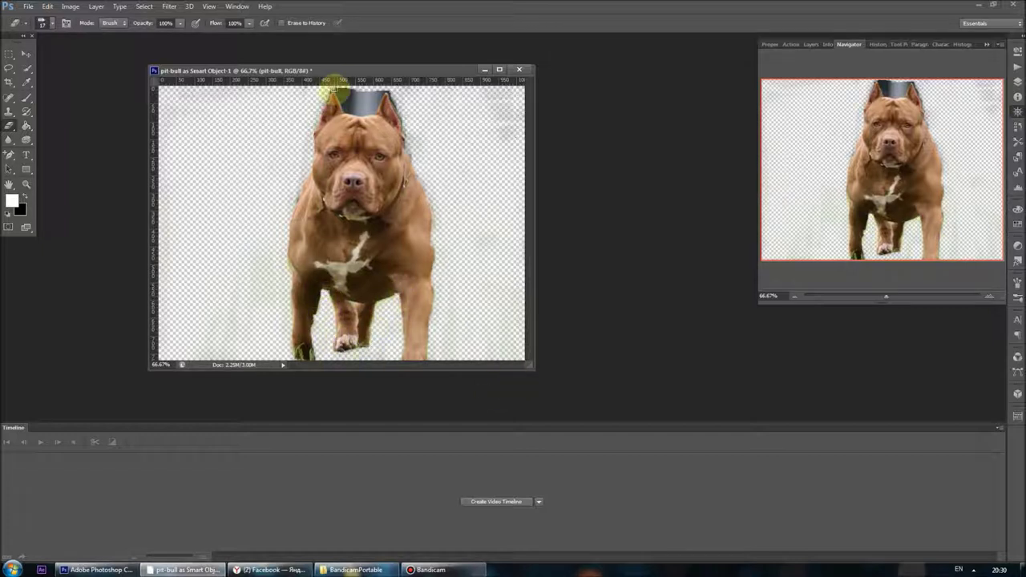
{"action": "mouse_move", "coordinate": [377, 104]}
{"action": "left_mouse_down"}
{"action": "mouse_move", "coordinate": [367, 113]}
{"action": "mouse_move", "coordinate": [352, 97]}
{"action": "left_mouse_up"}
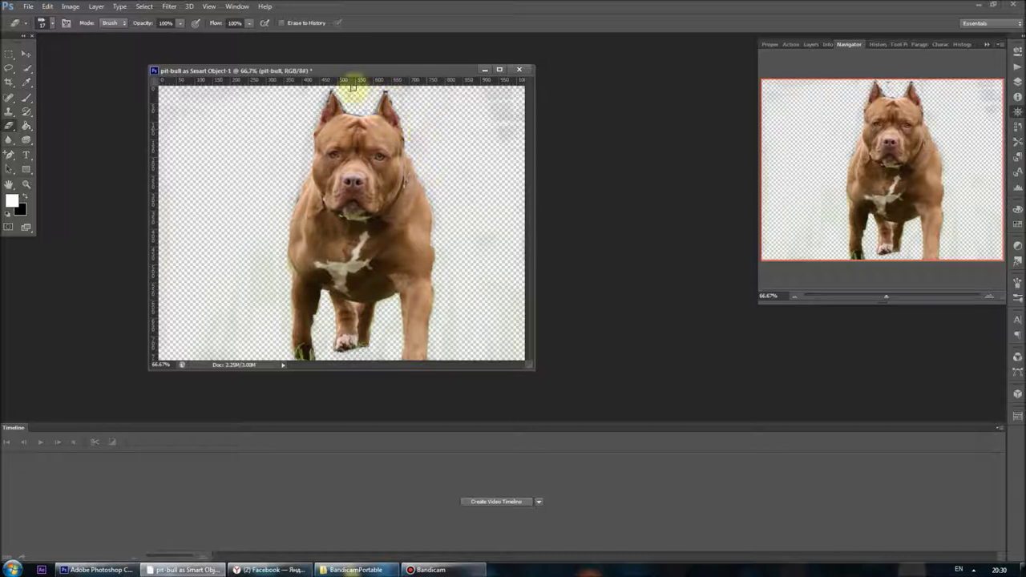
{"action": "key", "text": "j"}
{"action": "left_click", "coordinate": [298, 353]}
Spot-heal the leftover green fringe at the dog's front paws, checking the History panel
{"action": "left_click", "coordinate": [298, 349]}
{"action": "left_click", "coordinate": [885, 44]}
{"action": "key", "text": "ctrl+alt+z"}
{"action": "key", "text": "ctrl+alt+z"}
{"action": "key", "text": "ctrl+alt+z"}
{"action": "key", "text": "ctrl+shift+z"}
{"action": "key", "text": "ctrl+shift+z"}
{"action": "key", "text": "ctrl+shift+z"}
{"action": "left_click", "coordinate": [298, 349]}
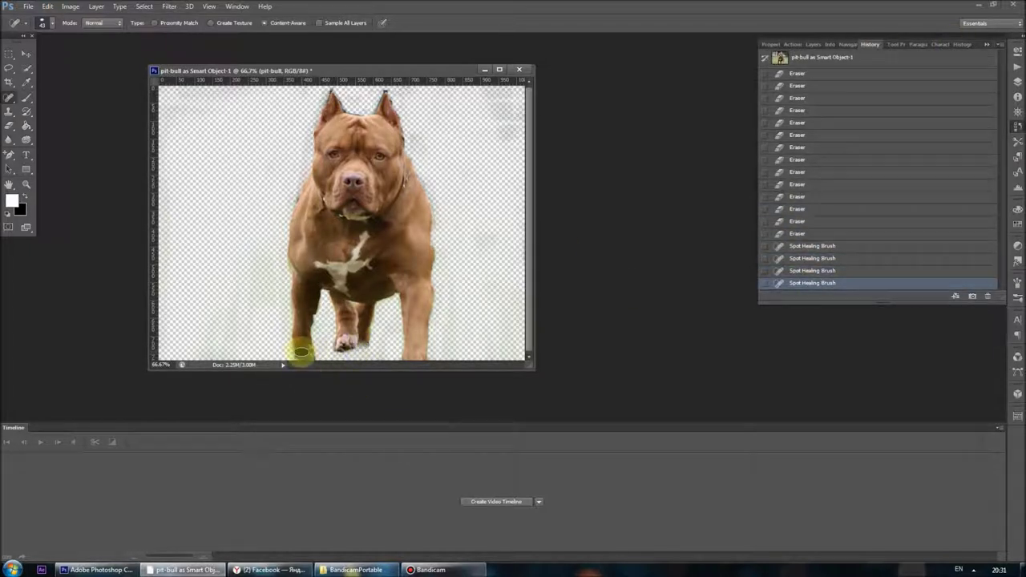
{"action": "left_click", "coordinate": [333, 318]}
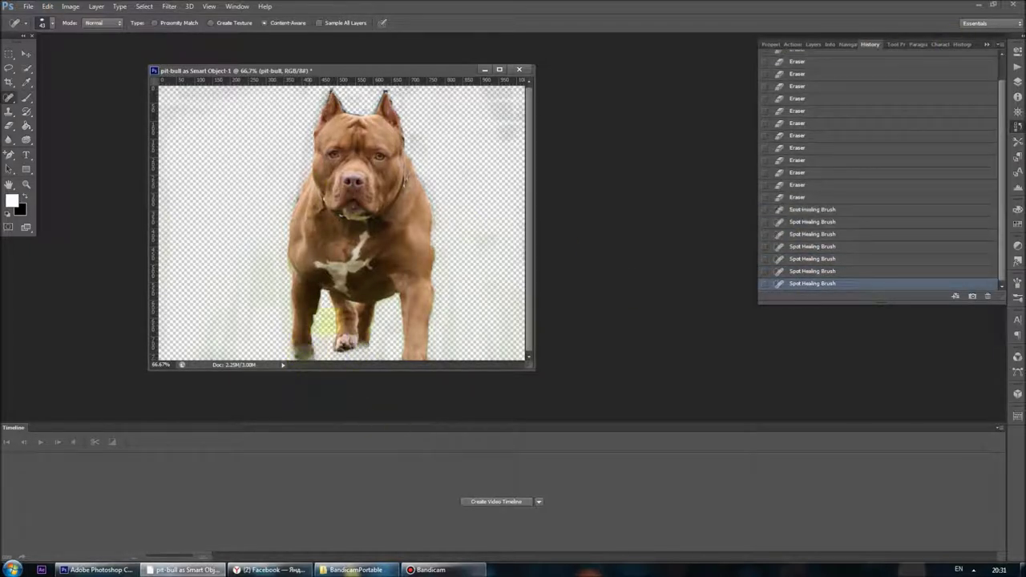
{"action": "left_click", "coordinate": [9, 59]}
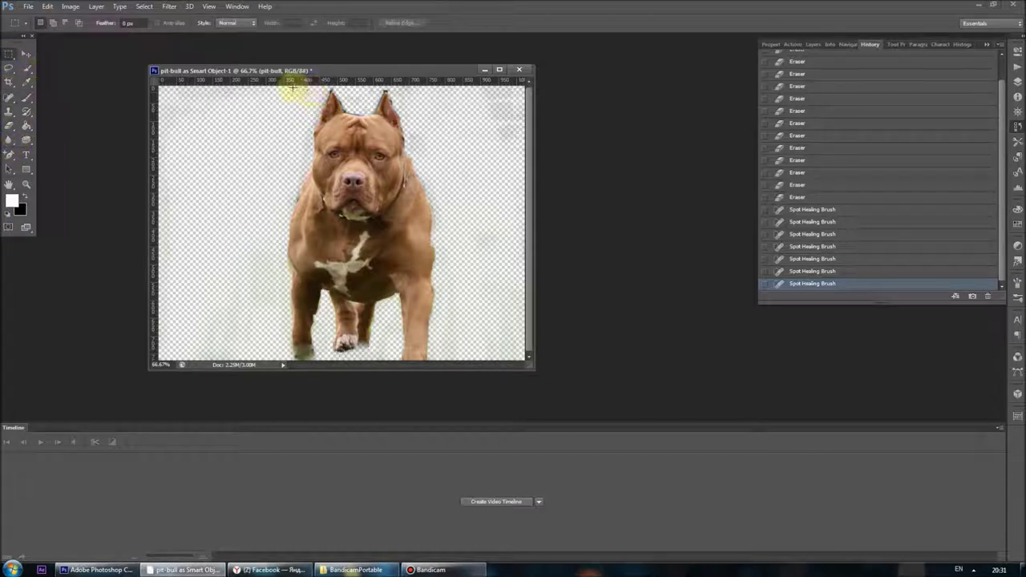
Marquee-select the dog's head, copy it and paste it as Layer 1
{"action": "left_click_drag", "start_coordinate": [291, 87], "coordinate": [457, 218]}
{"action": "key", "text": "ctrl+c"}
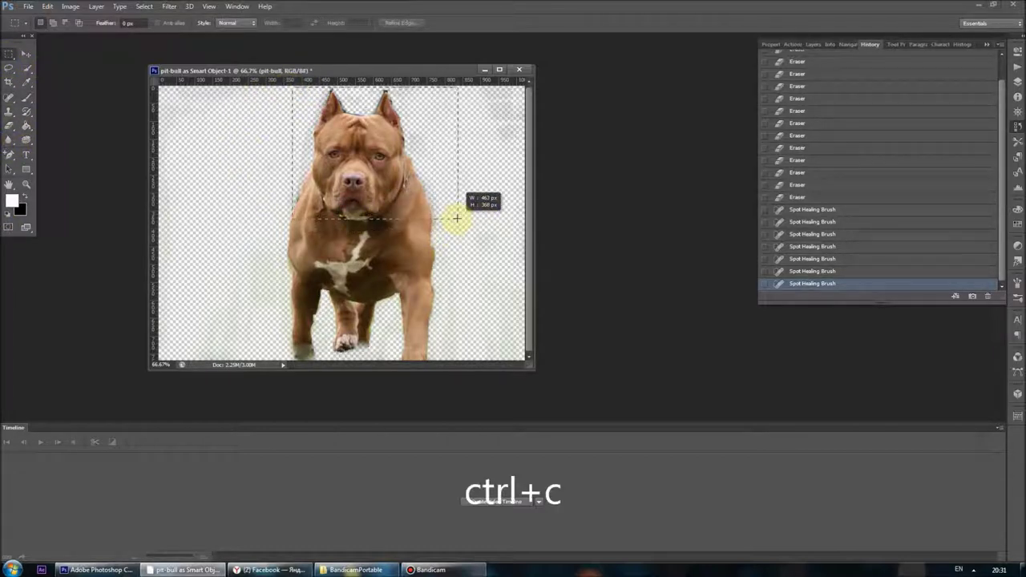
{"action": "left_click_drag", "start_coordinate": [457, 217], "coordinate": [460, 213]}
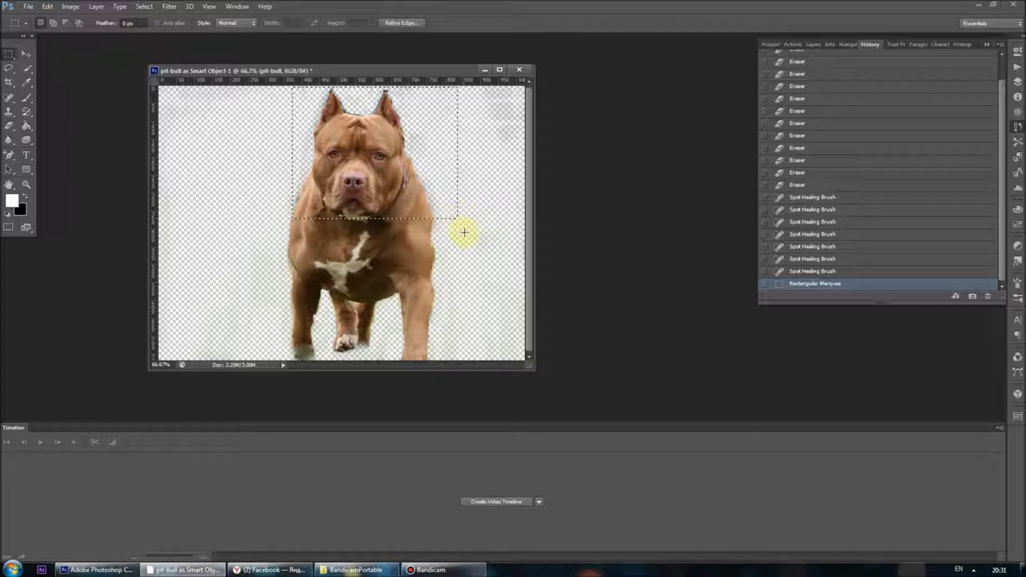
{"action": "key", "text": "ctrl+v"}
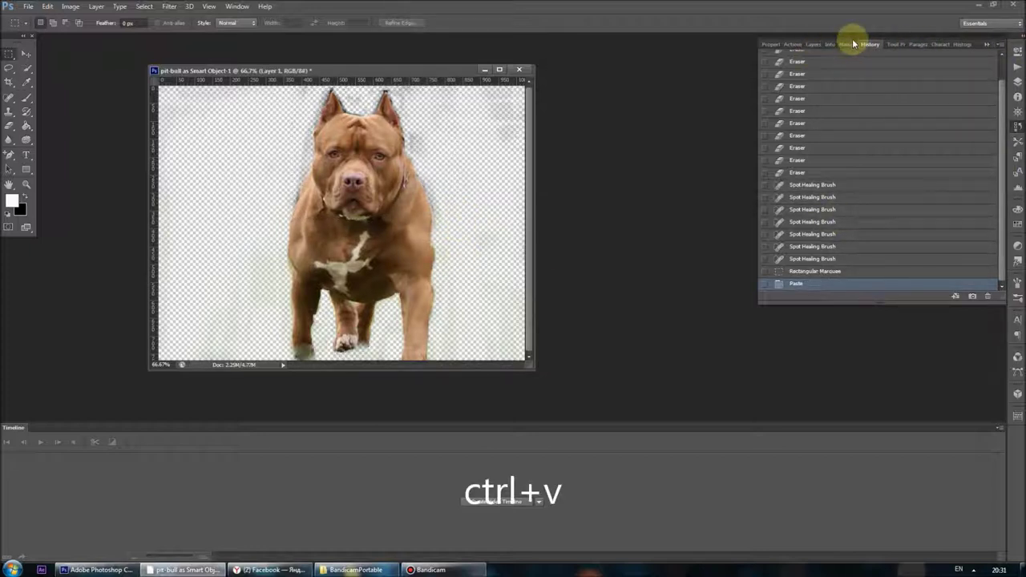
{"action": "left_click", "coordinate": [814, 44]}
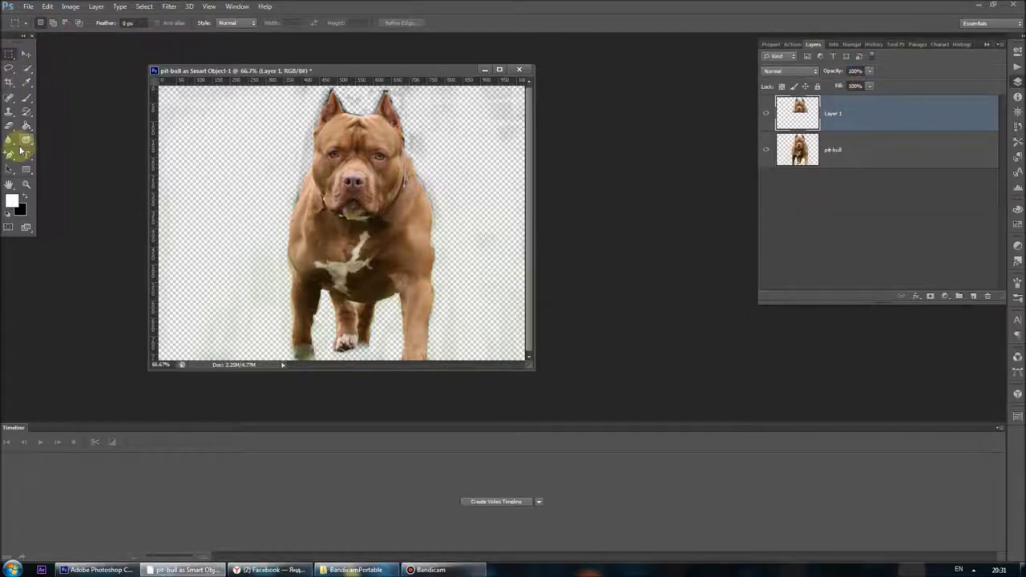
{"action": "left_click", "coordinate": [11, 126]}
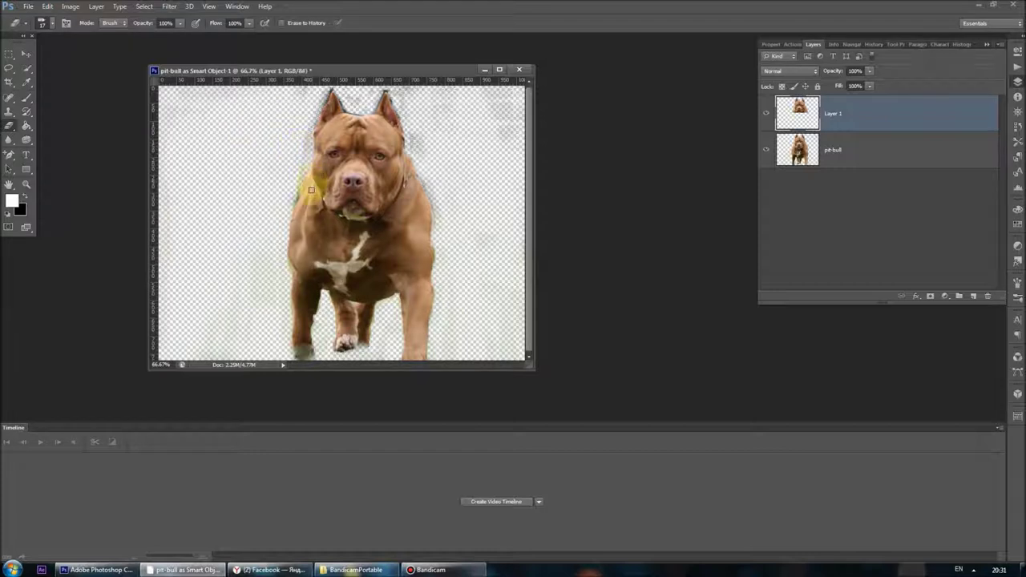
Hide the pit-bull layer, erase the neck and collar from Layer 1, and revert a stray paste
{"action": "left_click", "coordinate": [25, 53]}
{"action": "left_click", "coordinate": [765, 150]}
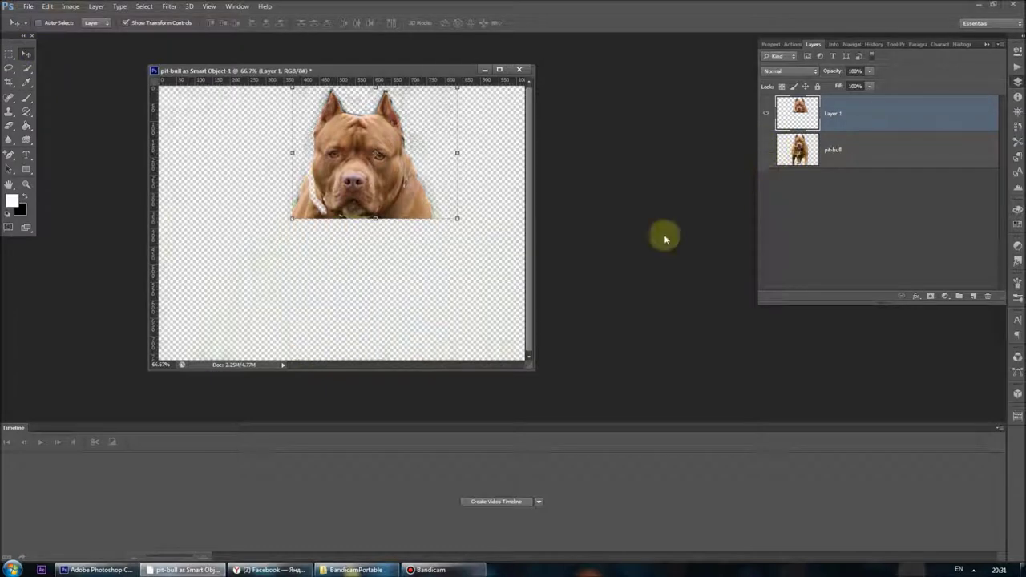
{"action": "left_click", "coordinate": [9, 125]}
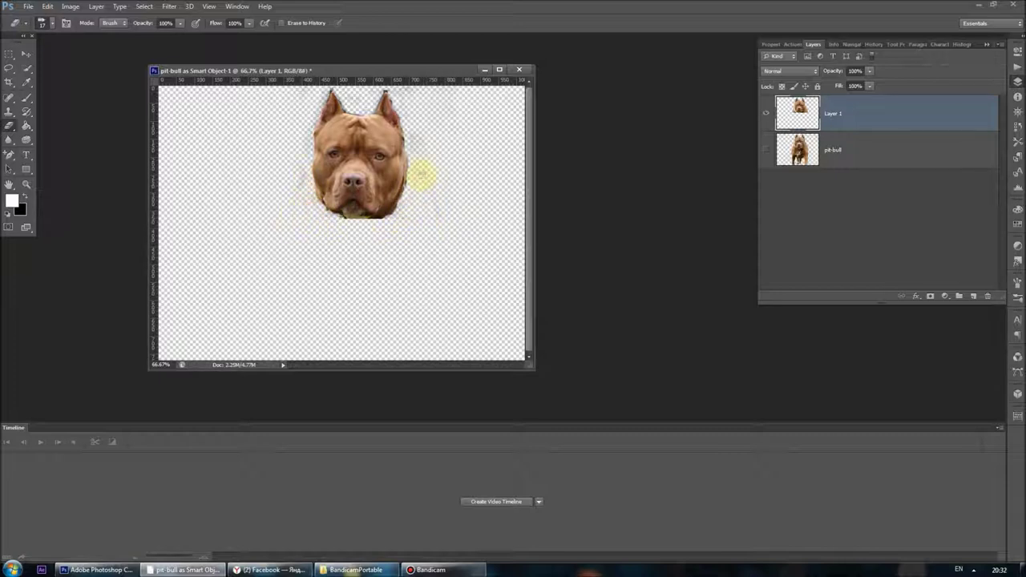
{"action": "key", "text": "ctrl+v"}
{"action": "left_click", "coordinate": [870, 44]}
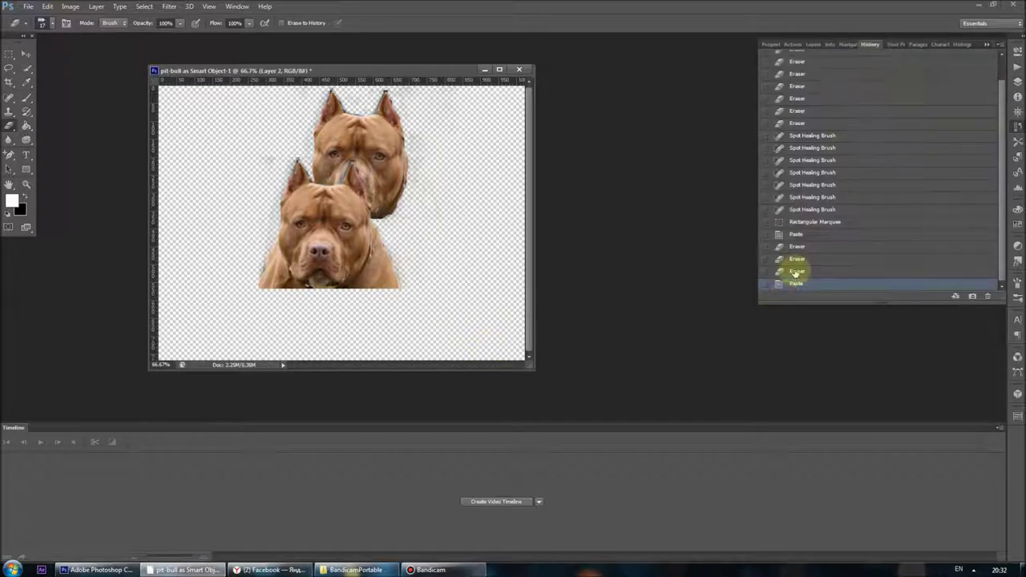
{"action": "left_click", "coordinate": [794, 271]}
{"action": "left_click", "coordinate": [817, 45]}
Duplicate the head layer into Layer 1 copy and Layer 1 copy 2, then reshow the pit-bull layer
{"action": "right_click", "coordinate": [792, 117]}
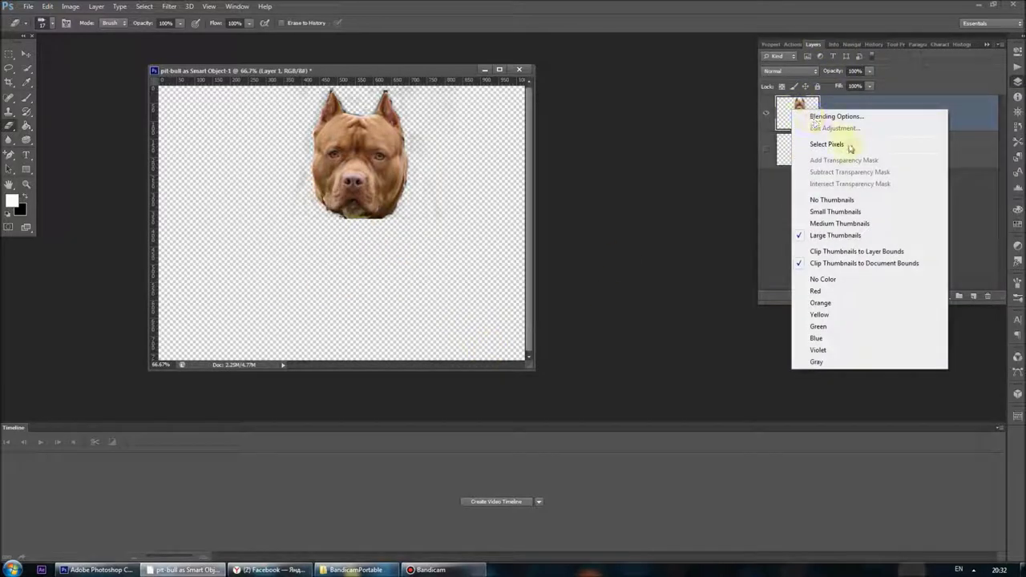
{"action": "right_click", "coordinate": [897, 102]}
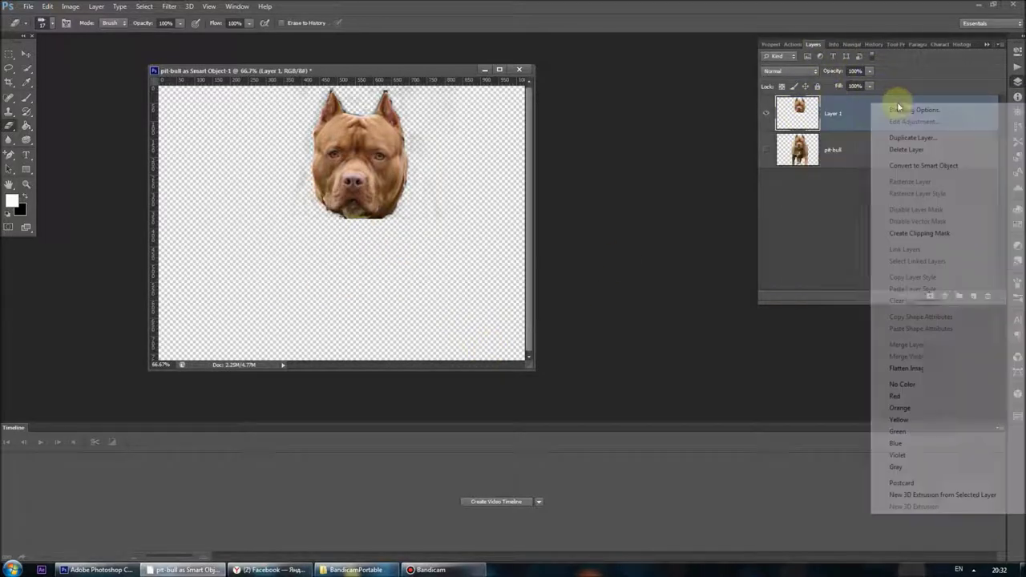
{"action": "left_click", "coordinate": [912, 138]}
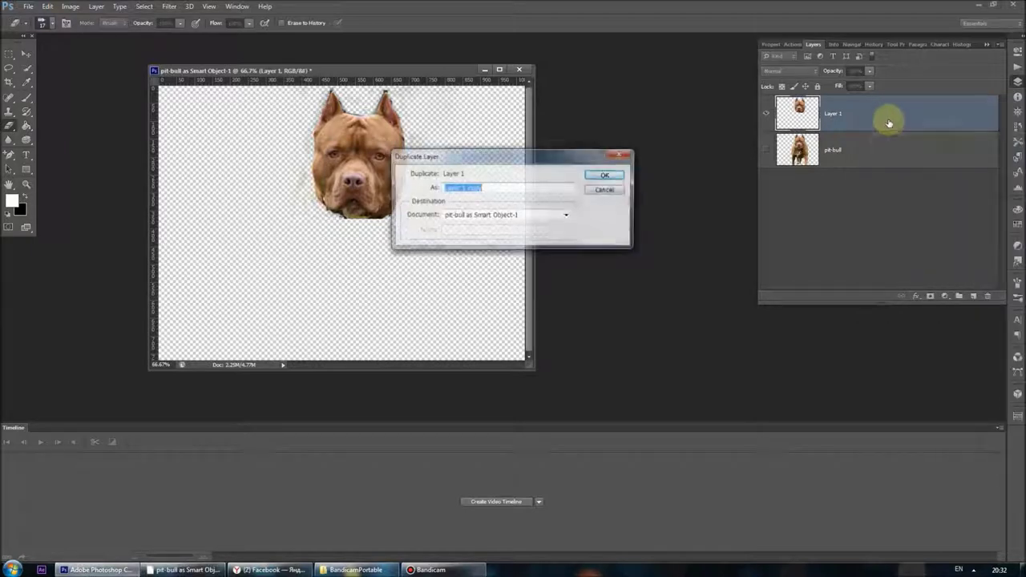
{"action": "left_click", "coordinate": [605, 175]}
{"action": "right_click", "coordinate": [900, 117]}
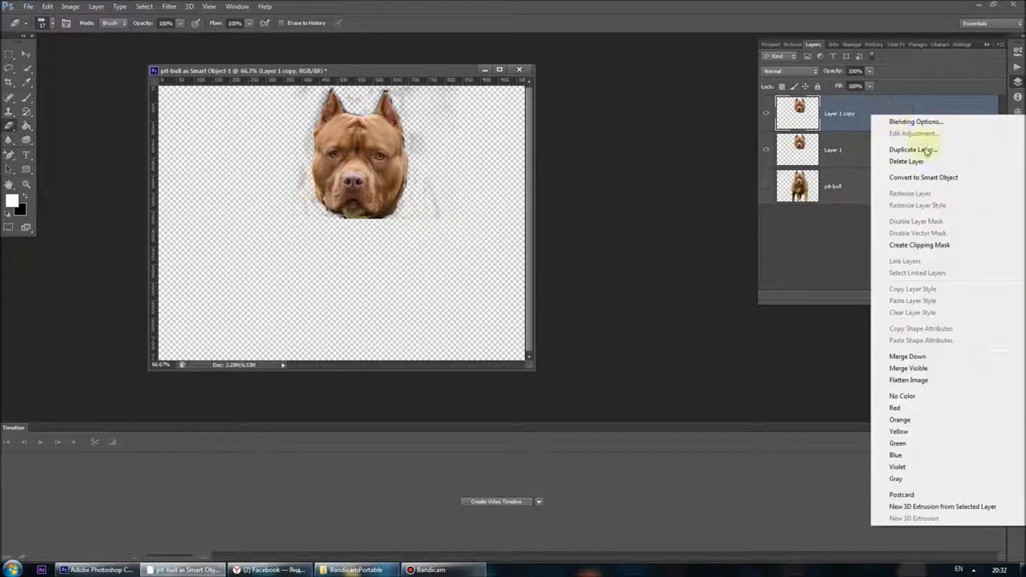
{"action": "left_click", "coordinate": [912, 150]}
{"action": "left_click", "coordinate": [606, 174]}
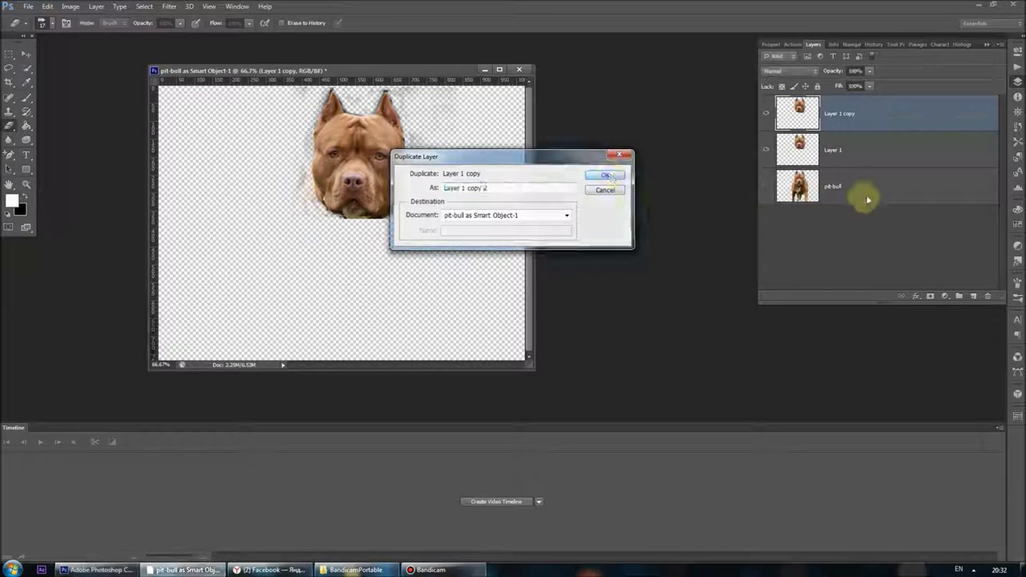
{"action": "left_click", "coordinate": [767, 223]}
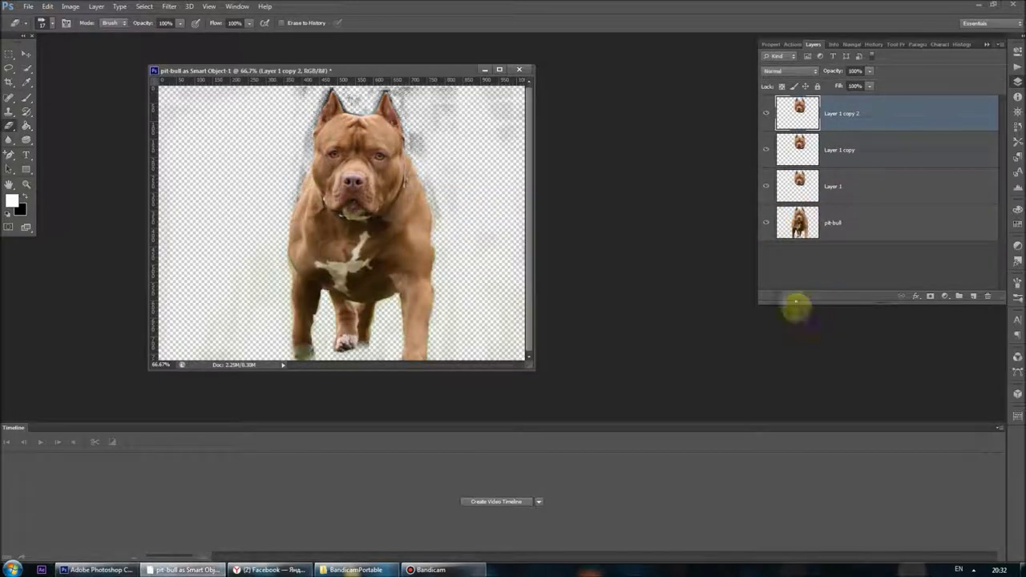
{"action": "left_click", "coordinate": [26, 53]}
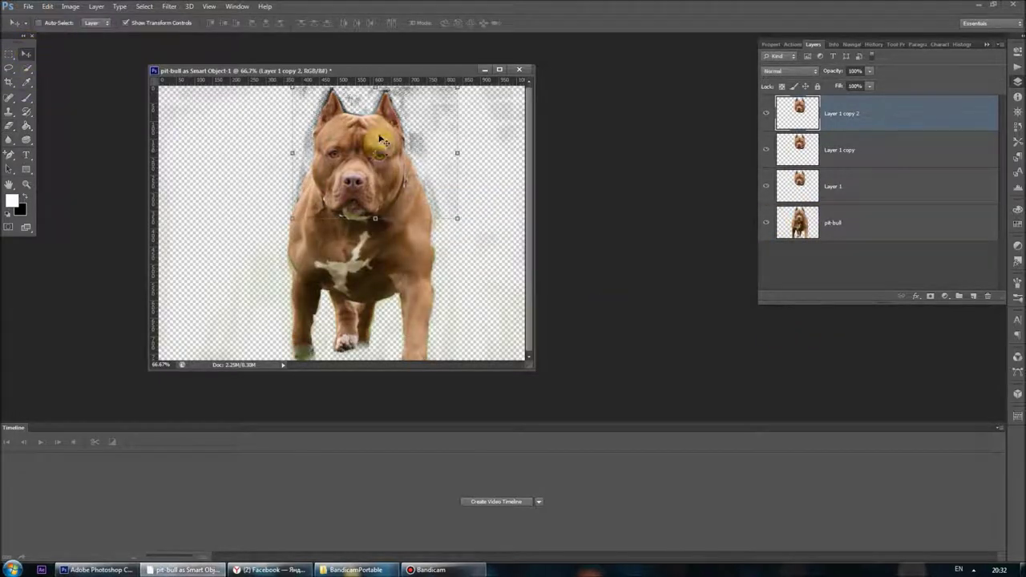
Distort the Layer 1 copy 2 head so it splays out to the left
{"action": "key", "text": "ctrl+t"}
{"action": "mouse_move", "coordinate": [379, 150]}
{"action": "left_mouse_down"}
{"action": "mouse_move", "coordinate": [340, 145]}
{"action": "mouse_move", "coordinate": [330, 157]}
{"action": "left_mouse_up"}
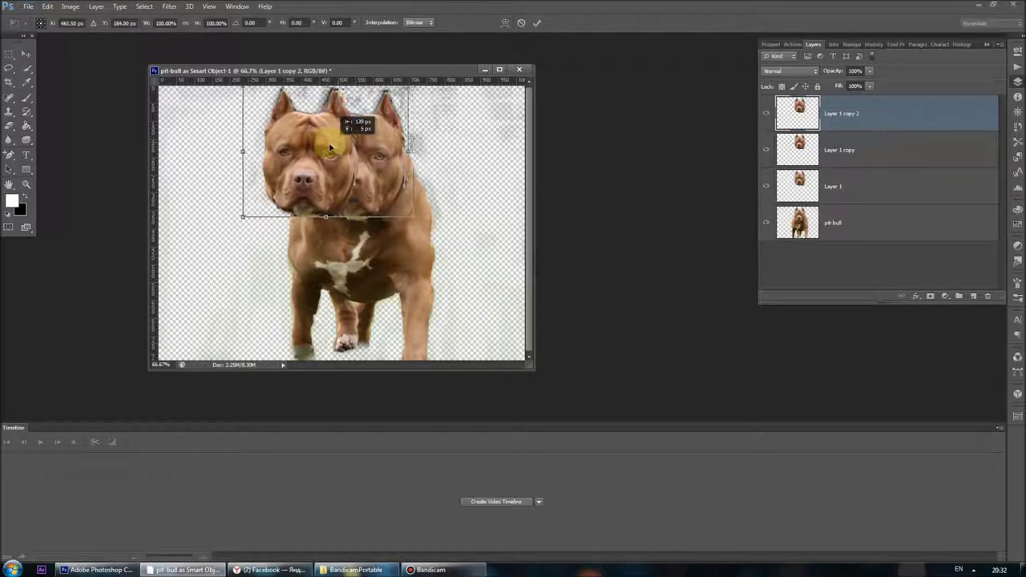
{"action": "right_click", "coordinate": [331, 157]}
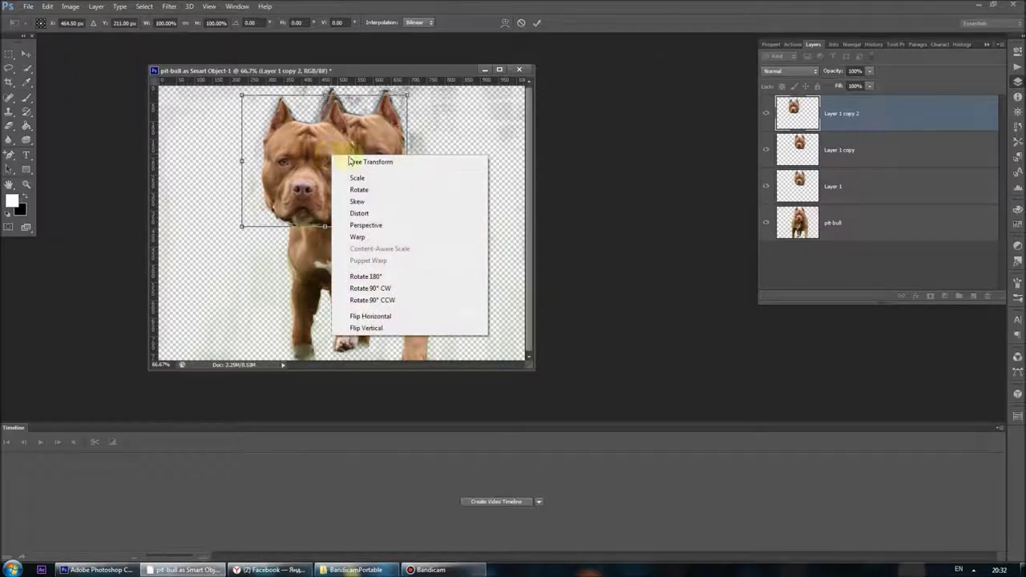
{"action": "left_click", "coordinate": [408, 215]}
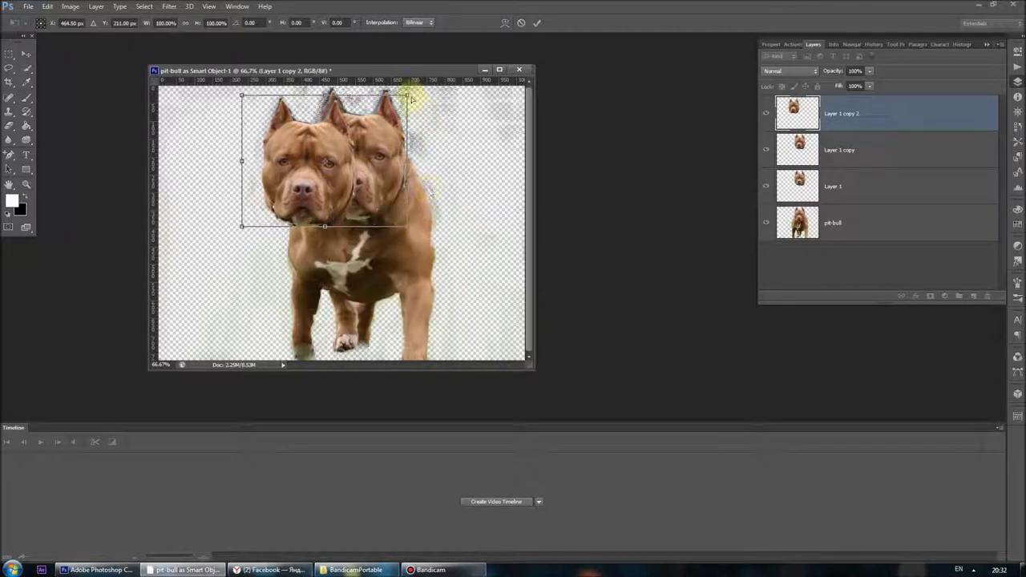
{"action": "left_click_drag", "start_coordinate": [241, 97], "coordinate": [211, 103]}
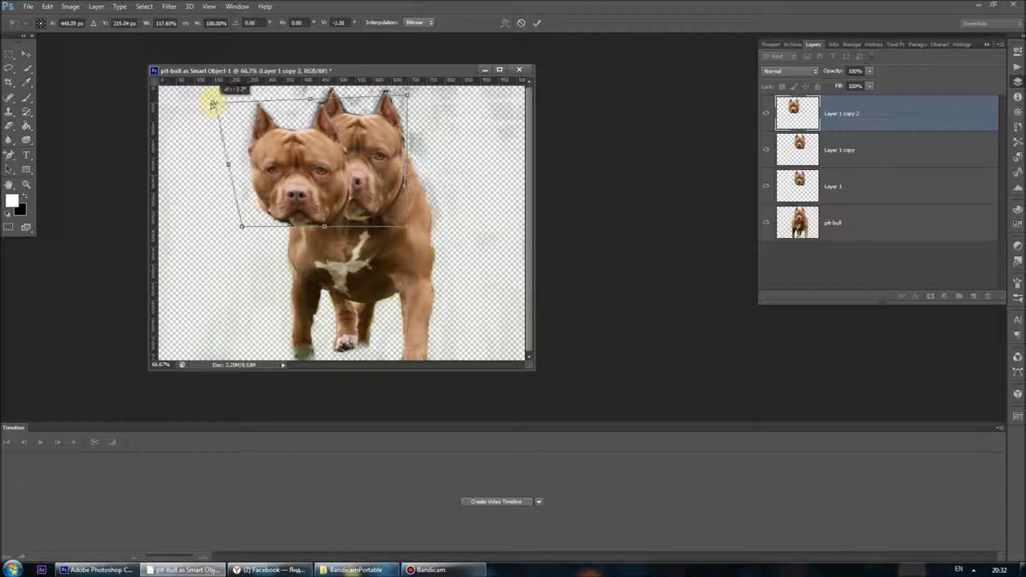
{"action": "left_click_drag", "start_coordinate": [241, 227], "coordinate": [294, 231]}
{"action": "left_click_drag", "start_coordinate": [212, 103], "coordinate": [179, 107]}
{"action": "left_click_drag", "start_coordinate": [294, 101], "coordinate": [235, 98]}
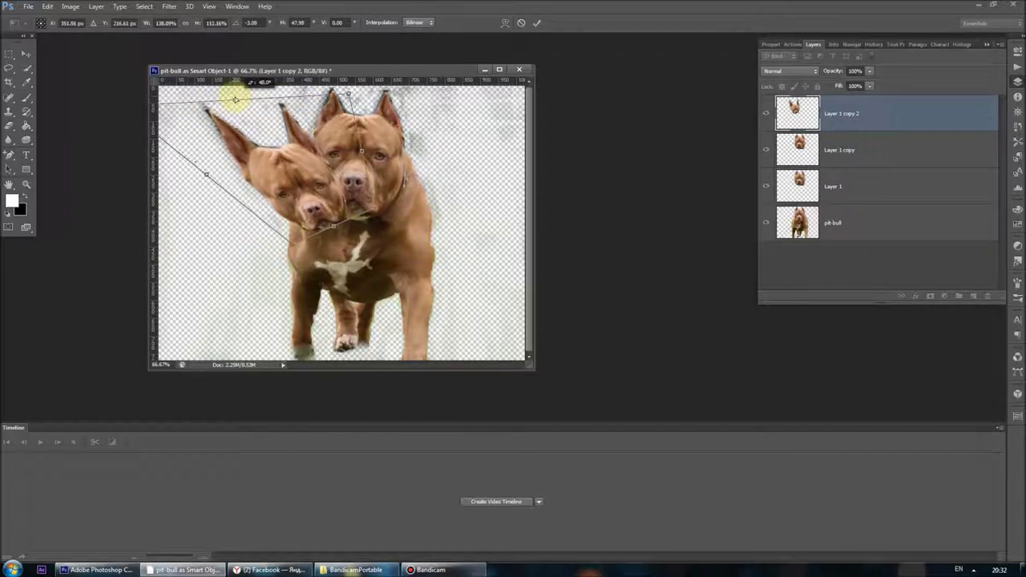
{"action": "left_click", "coordinate": [26, 55]}
{"action": "left_click", "coordinate": [543, 213]}
{"action": "left_click", "coordinate": [825, 184]}
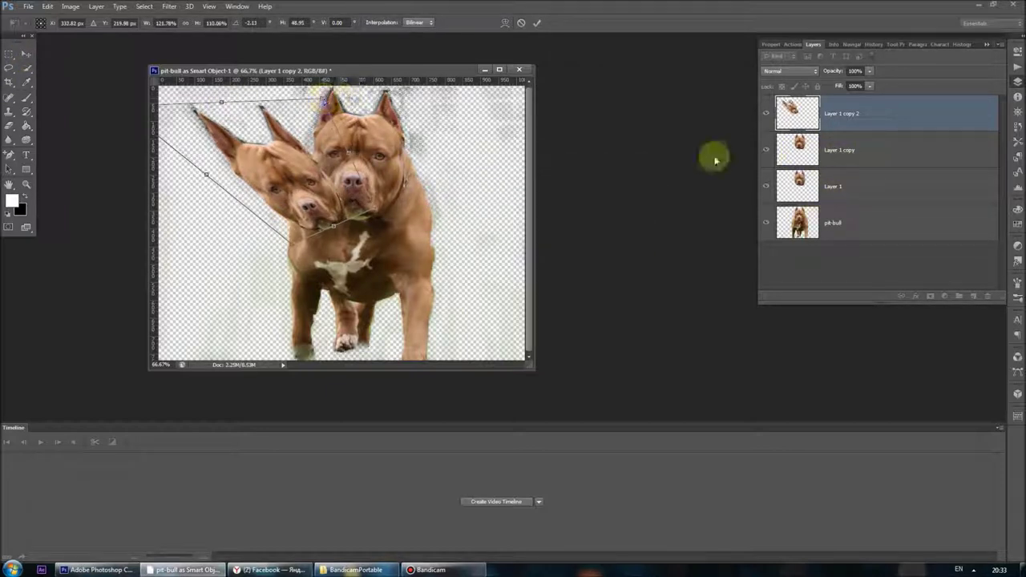
{"action": "key", "text": "Return"}
Distort the Layer 1 copy head to splay right, and move Layer 1 to the top
{"action": "left_click", "coordinate": [821, 161]}
{"action": "left_click_drag", "start_coordinate": [401, 172], "coordinate": [428, 182]}
{"action": "right_click", "coordinate": [436, 147]}
{"action": "left_click", "coordinate": [464, 152]}
{"action": "right_click", "coordinate": [448, 99]}
{"action": "left_click", "coordinate": [508, 156]}
{"action": "left_click_drag", "start_coordinate": [508, 155], "coordinate": [508, 108]}
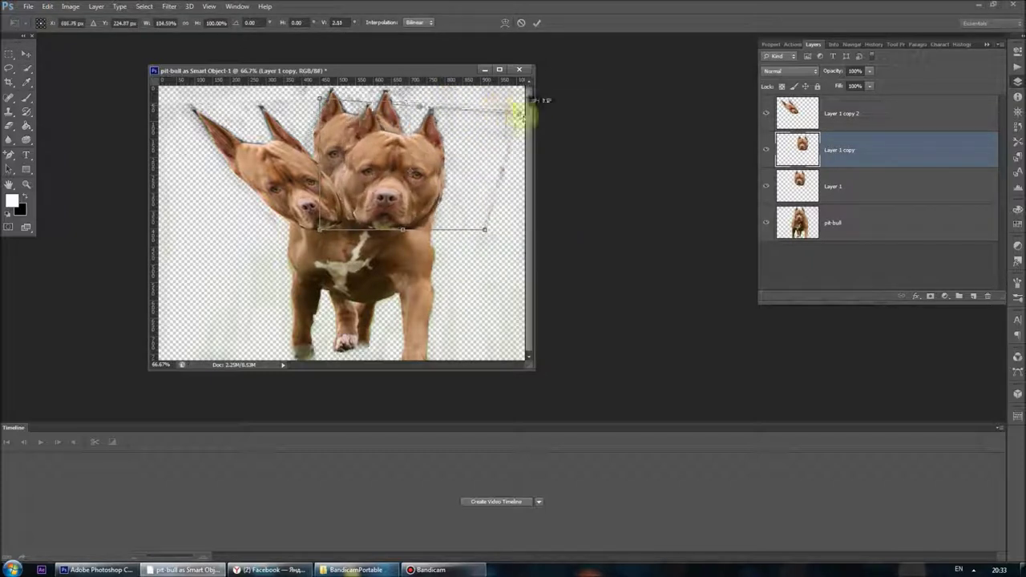
{"action": "left_click_drag", "start_coordinate": [451, 165], "coordinate": [334, 232]}
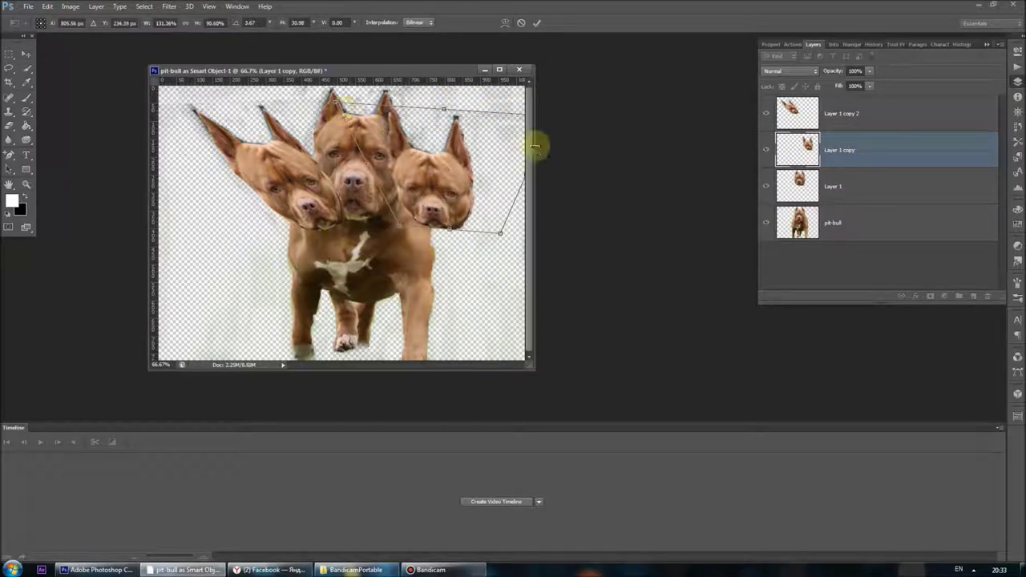
{"action": "left_click_drag", "start_coordinate": [390, 104], "coordinate": [463, 108]}
{"action": "left_click_drag", "start_coordinate": [505, 228], "coordinate": [412, 232]}
{"action": "left_click_drag", "start_coordinate": [555, 233], "coordinate": [523, 243]}
{"action": "left_click_drag", "start_coordinate": [606, 117], "coordinate": [638, 91]}
{"action": "left_click_drag", "start_coordinate": [463, 104], "coordinate": [484, 93]}
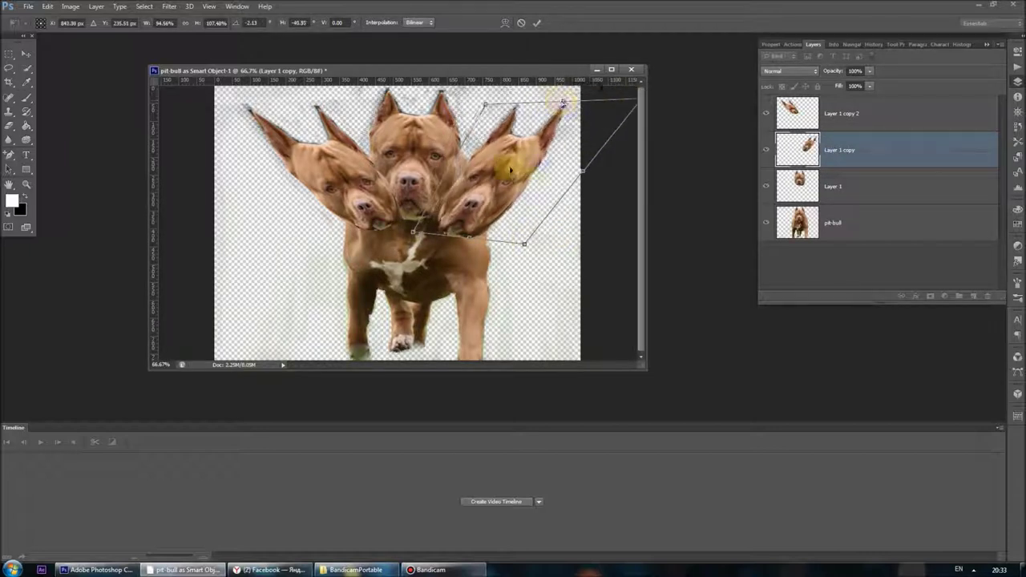
{"action": "left_click_drag", "start_coordinate": [523, 242], "coordinate": [522, 232]}
{"action": "left_click_drag", "start_coordinate": [833, 186], "coordinate": [833, 100]}
{"action": "key", "text": "Return"}
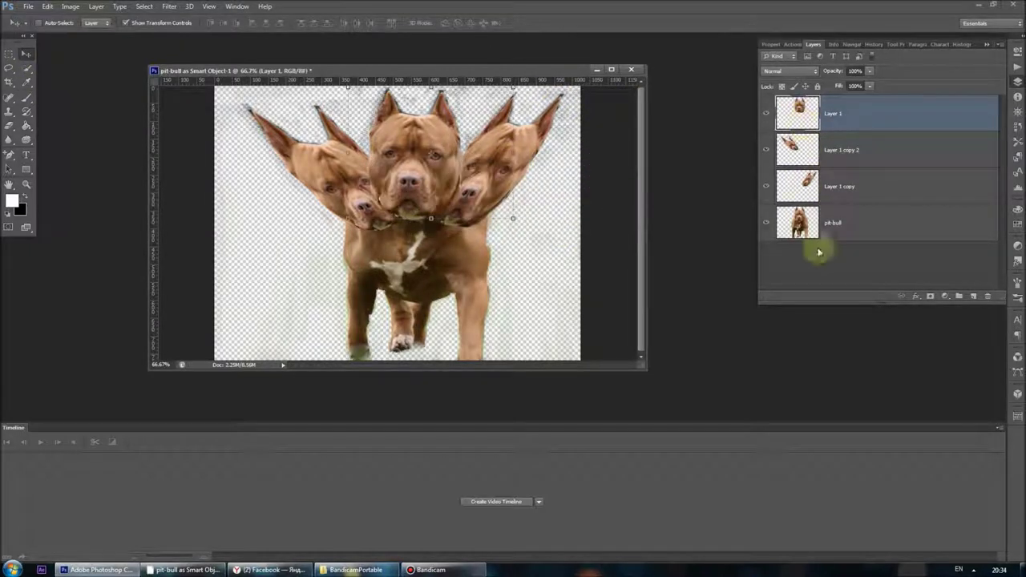
Select Layer 1, both head copies and the pit-bull layer, and convert them into one smart object
{"action": "left_click", "coordinate": [802, 152]}
{"action": "left_click", "coordinate": [9, 98]}
{"action": "left_click", "coordinate": [807, 189], "text": "shift"}
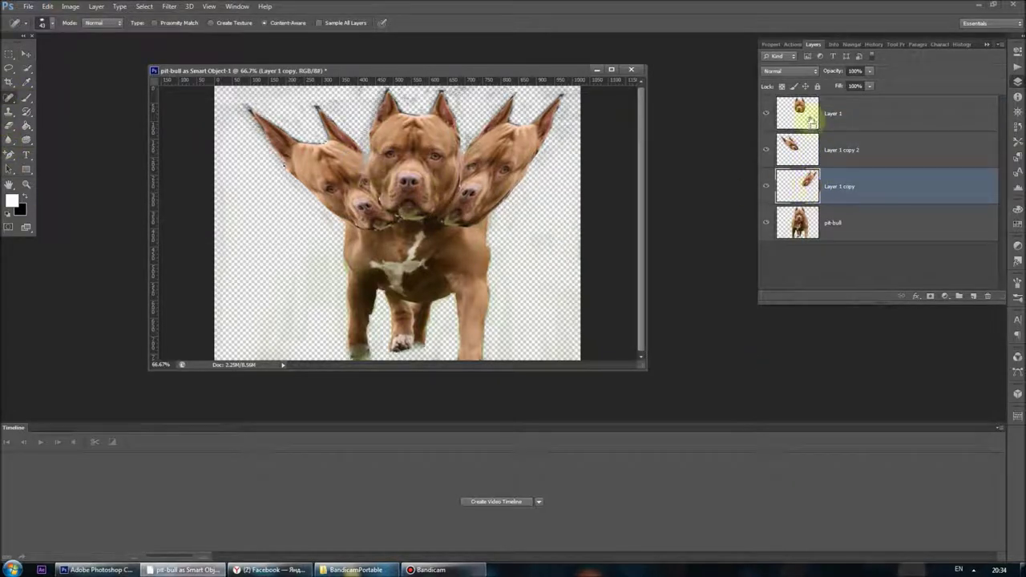
{"action": "left_click", "coordinate": [26, 53]}
{"action": "left_click", "coordinate": [804, 149]}
{"action": "left_click", "coordinate": [8, 56]}
{"action": "left_click", "coordinate": [25, 56]}
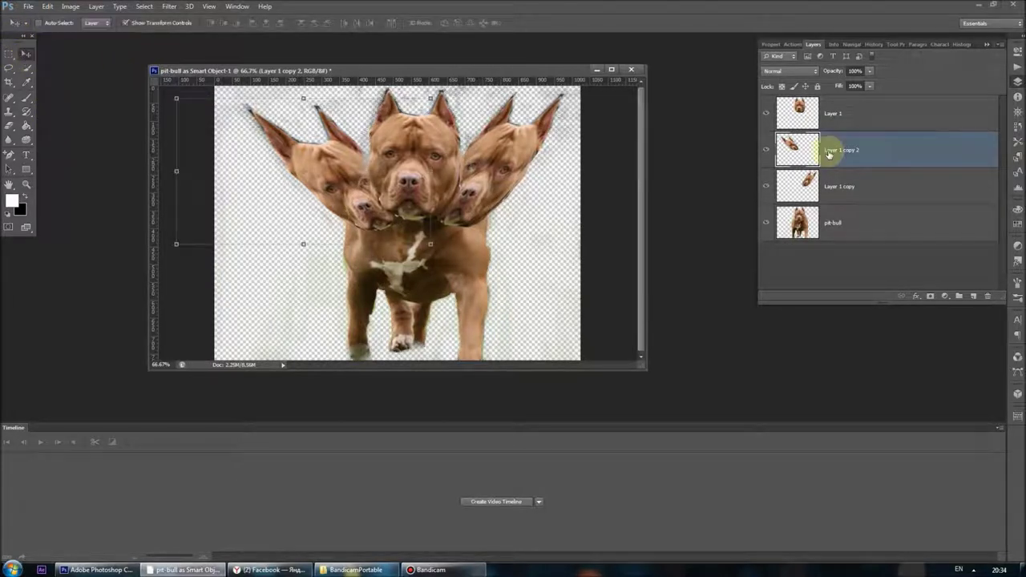
{"action": "left_click", "coordinate": [881, 117], "text": "ctrl"}
{"action": "left_click", "coordinate": [897, 183], "text": "ctrl"}
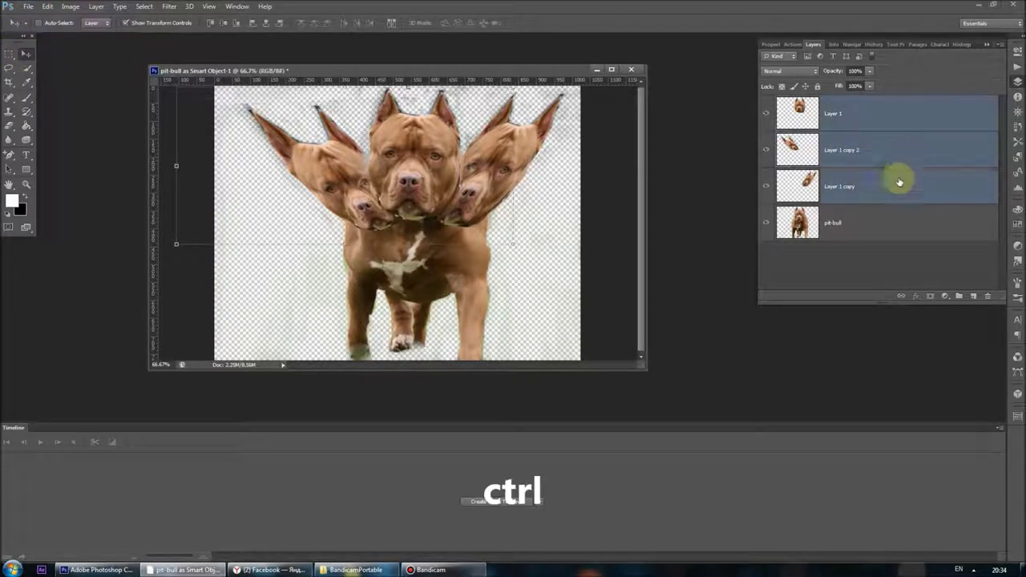
{"action": "left_click", "coordinate": [891, 230], "text": "ctrl"}
{"action": "right_click", "coordinate": [889, 221]}
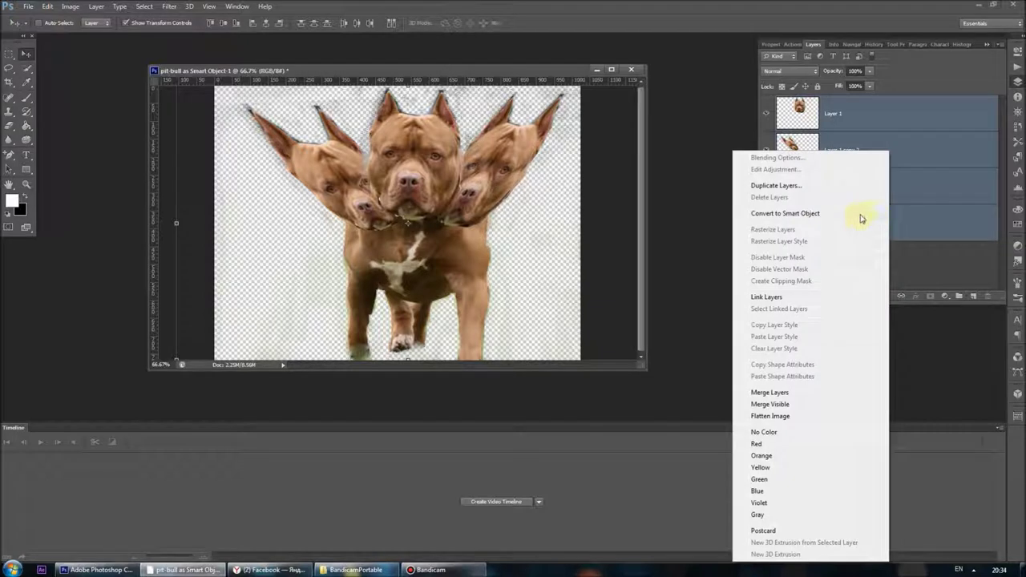
{"action": "left_click", "coordinate": [859, 213]}
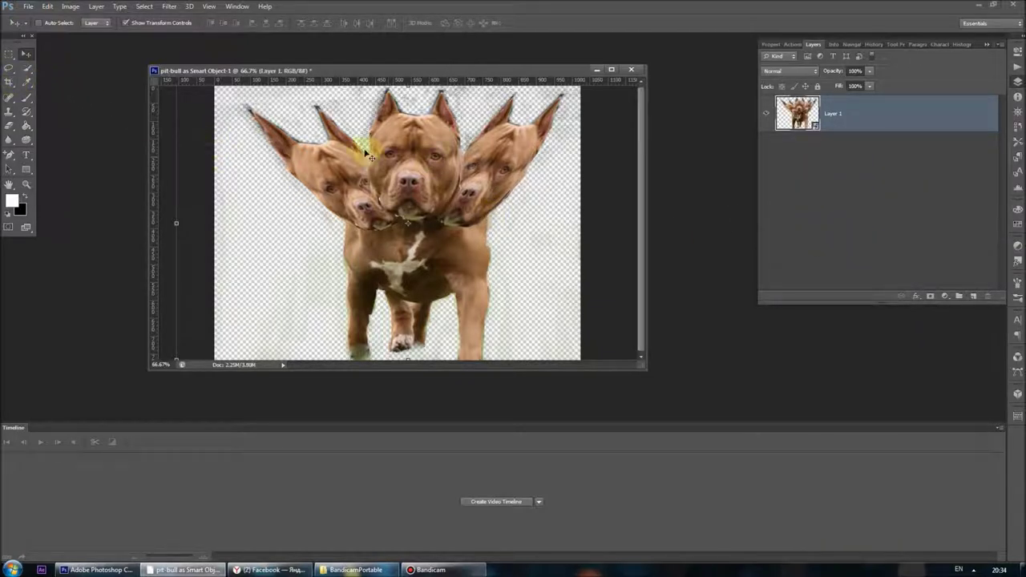
Rasterize the combined dog layer and spot-heal the neck seams between the three heads
{"action": "left_click", "coordinate": [10, 99]}
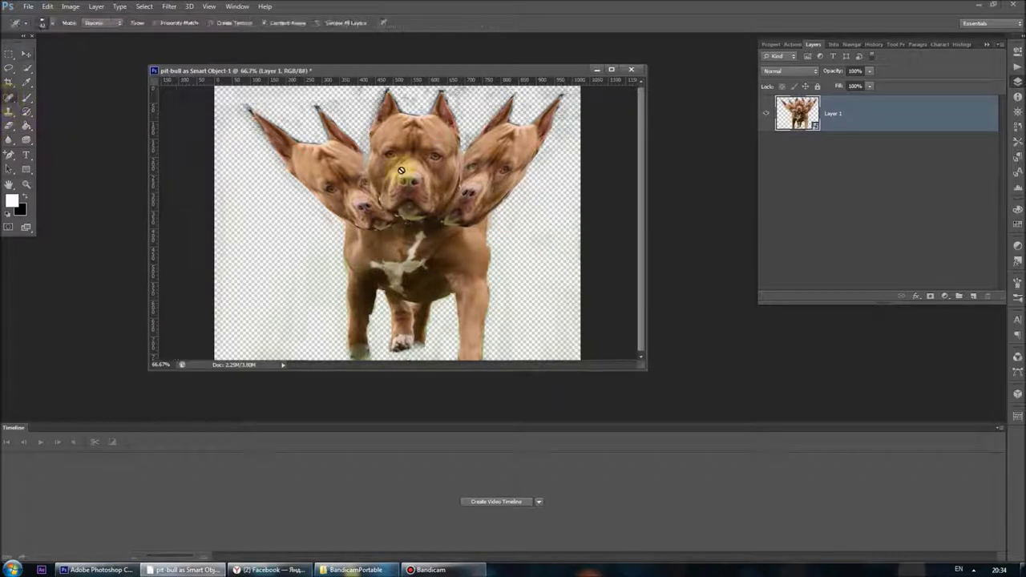
{"action": "left_click", "coordinate": [378, 175]}
{"action": "left_click", "coordinate": [506, 219]}
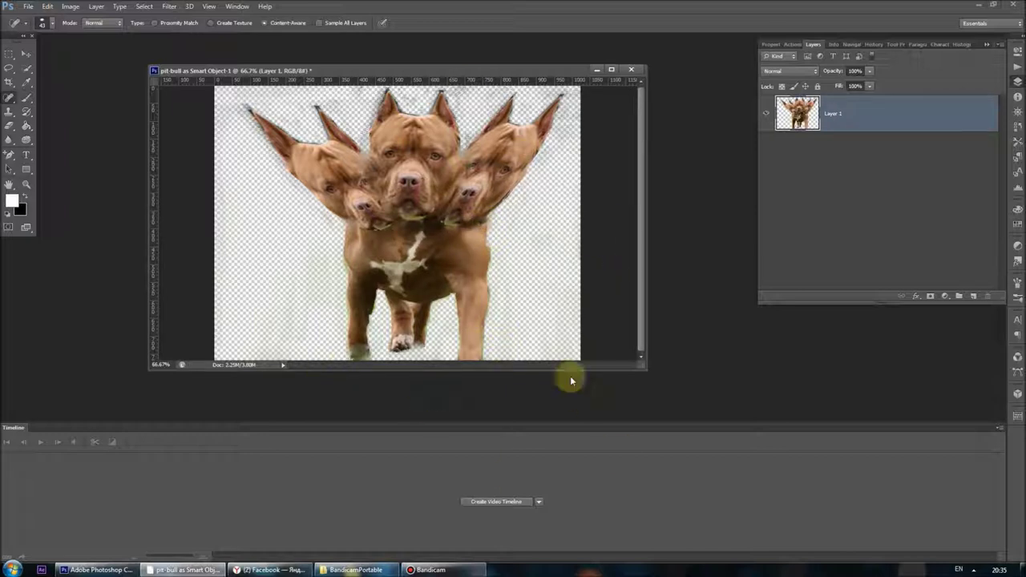
{"action": "left_click", "coordinate": [28, 7]}
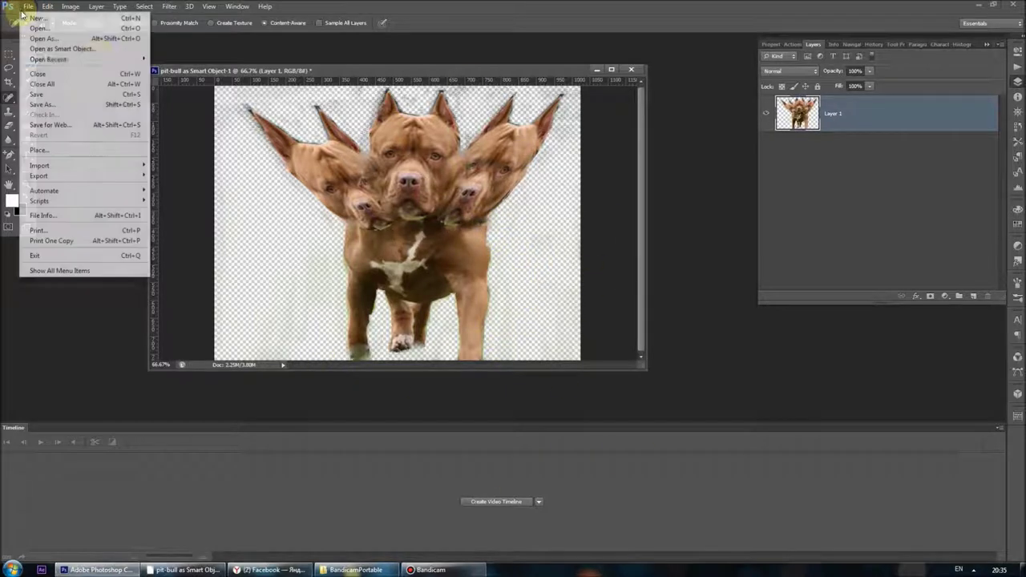
Open the castle photo as a smart object and copy a marquee selection of it
{"action": "left_click", "coordinate": [48, 58]}
{"action": "double_click", "coordinate": [355, 160]}
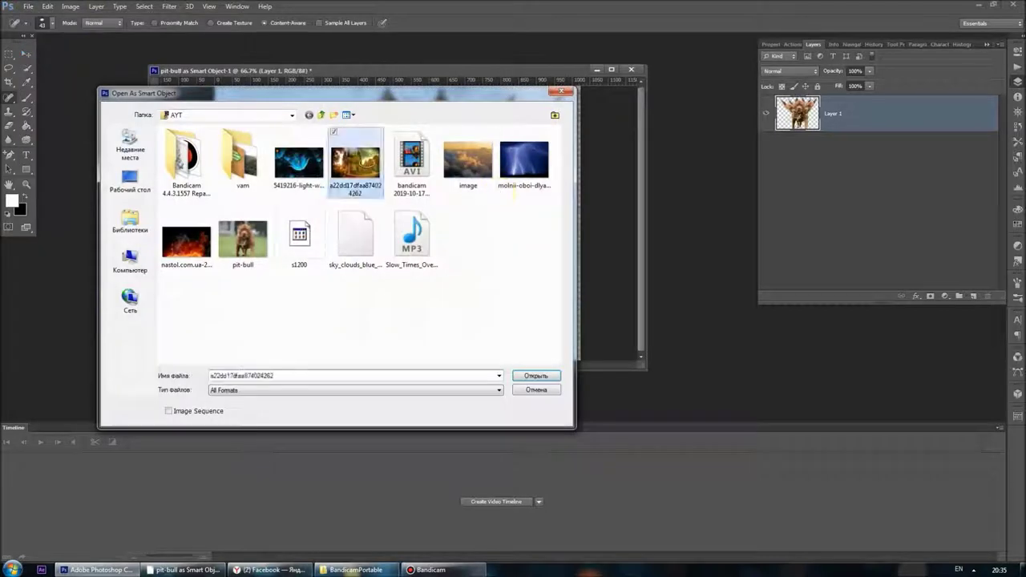
{"action": "left_click_drag", "start_coordinate": [320, 48], "coordinate": [469, 80]}
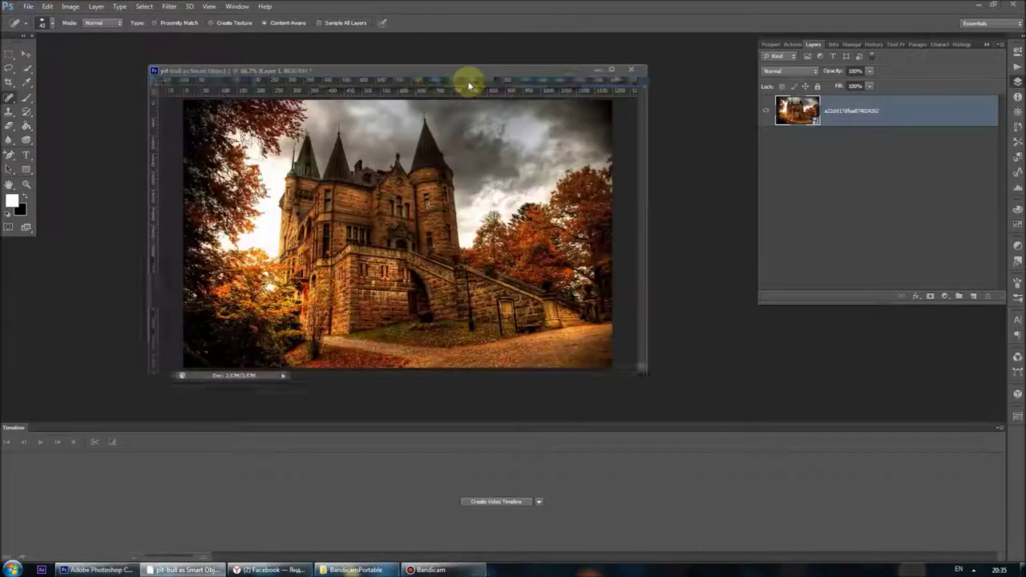
{"action": "left_click", "coordinate": [8, 54]}
{"action": "key", "text": "m"}
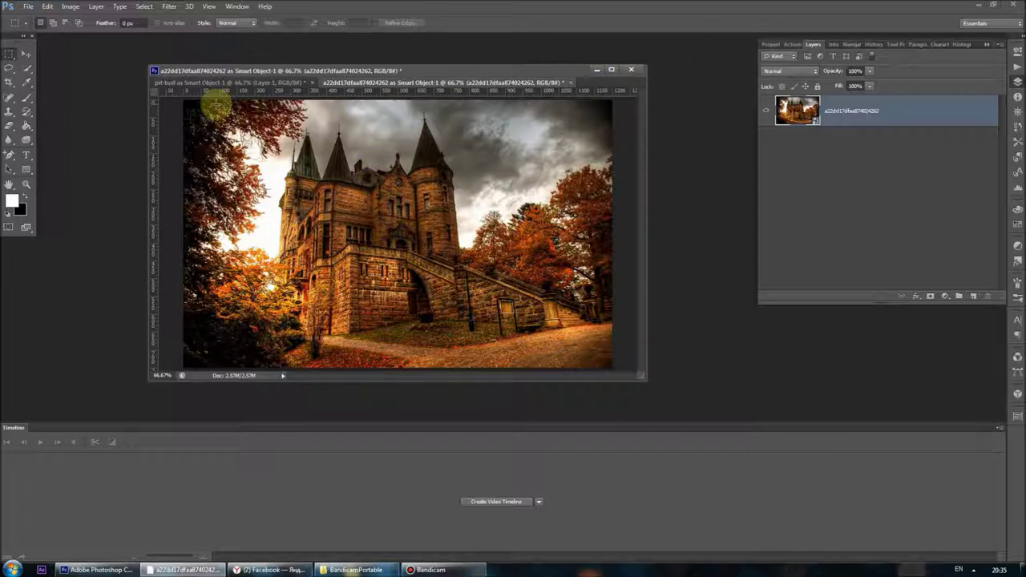
{"action": "key", "text": "ctrl+c"}
{"action": "left_click_drag", "start_coordinate": [205, 102], "coordinate": [671, 442]}
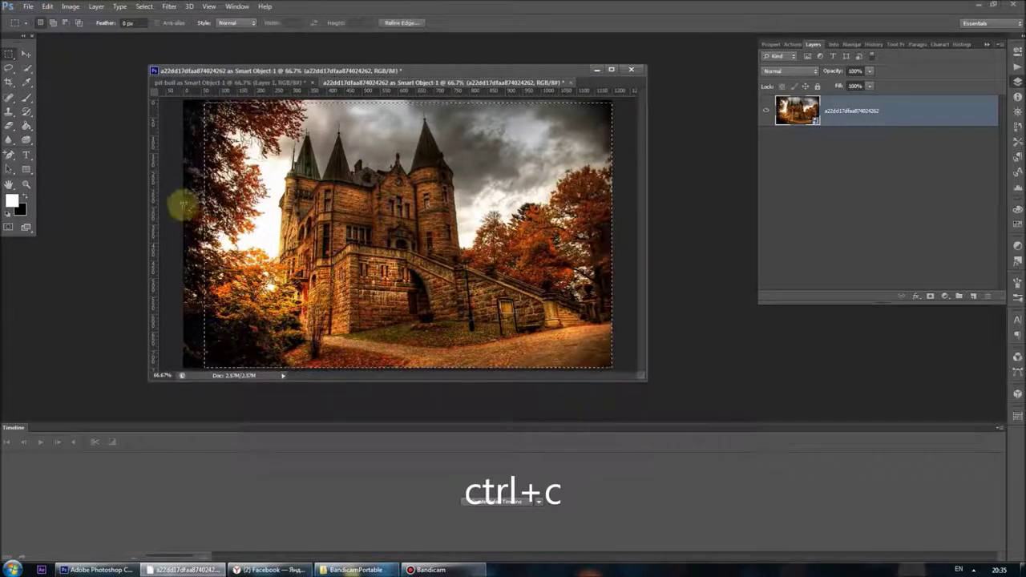
{"action": "left_click", "coordinate": [26, 54]}
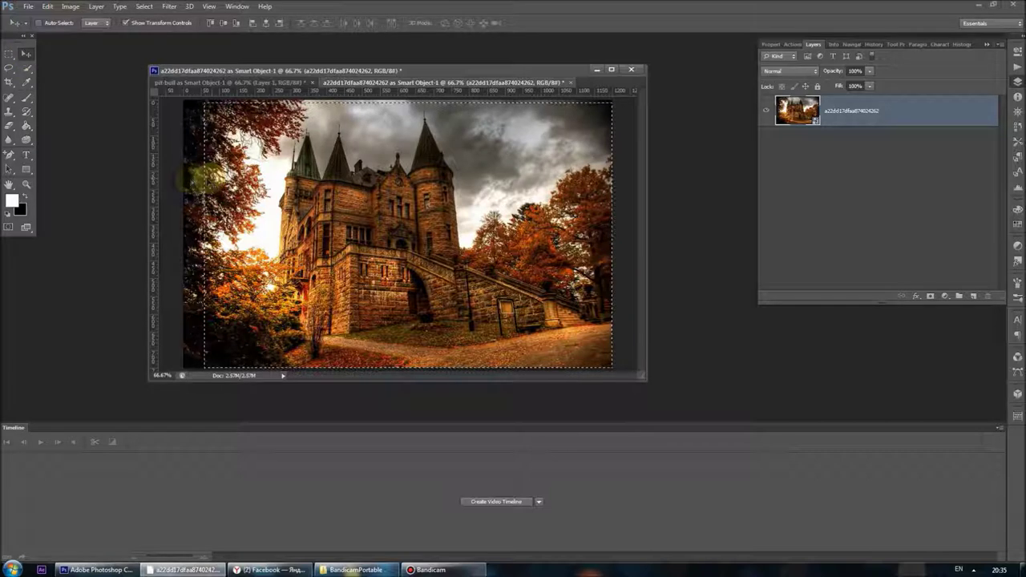
{"action": "left_click_drag", "start_coordinate": [206, 179], "coordinate": [183, 178]}
{"action": "mouse_move", "coordinate": [487, 96]}
{"action": "left_mouse_down"}
{"action": "mouse_move", "coordinate": [556, 101]}
{"action": "mouse_move", "coordinate": [531, 101]}
{"action": "left_mouse_up"}
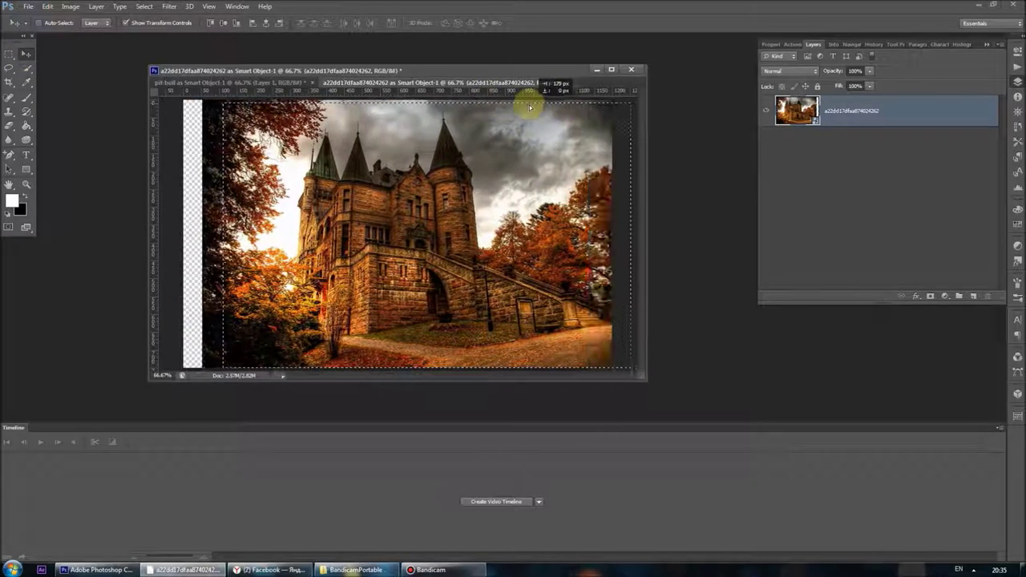
Close the castle document without saving
{"action": "left_click", "coordinate": [630, 69]}
{"action": "left_click", "coordinate": [524, 214]}
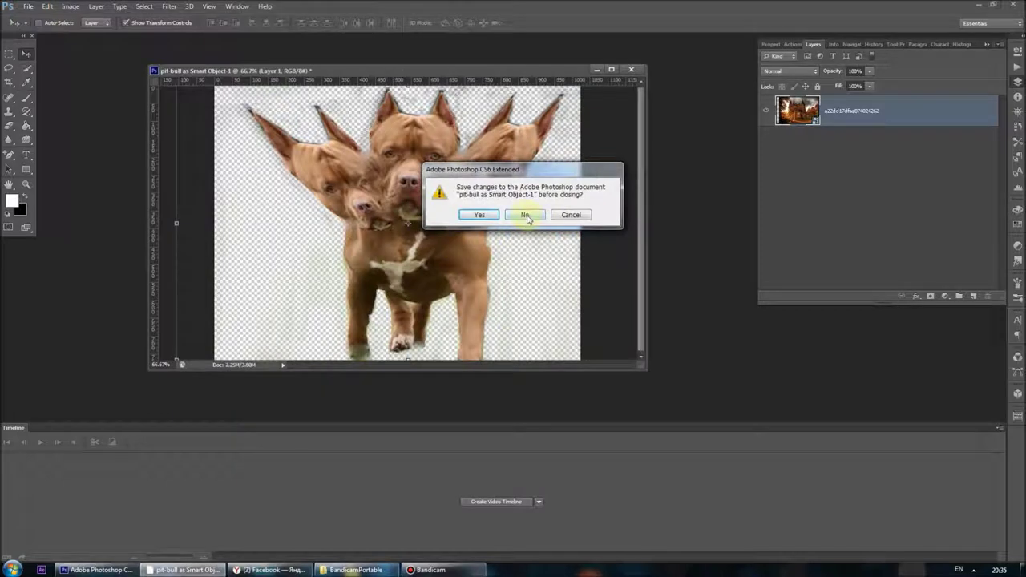
{"action": "left_click", "coordinate": [571, 215]}
Paste the castle image into the dog document and enlarge it to fill the canvas
{"action": "key", "text": "ctrl+v"}
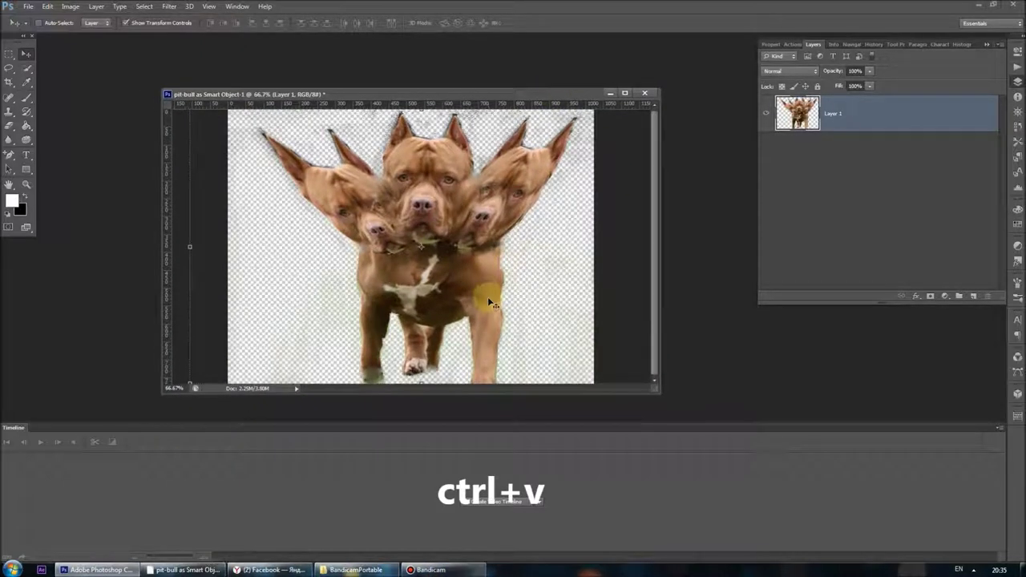
{"action": "left_click", "coordinate": [229, 115]}
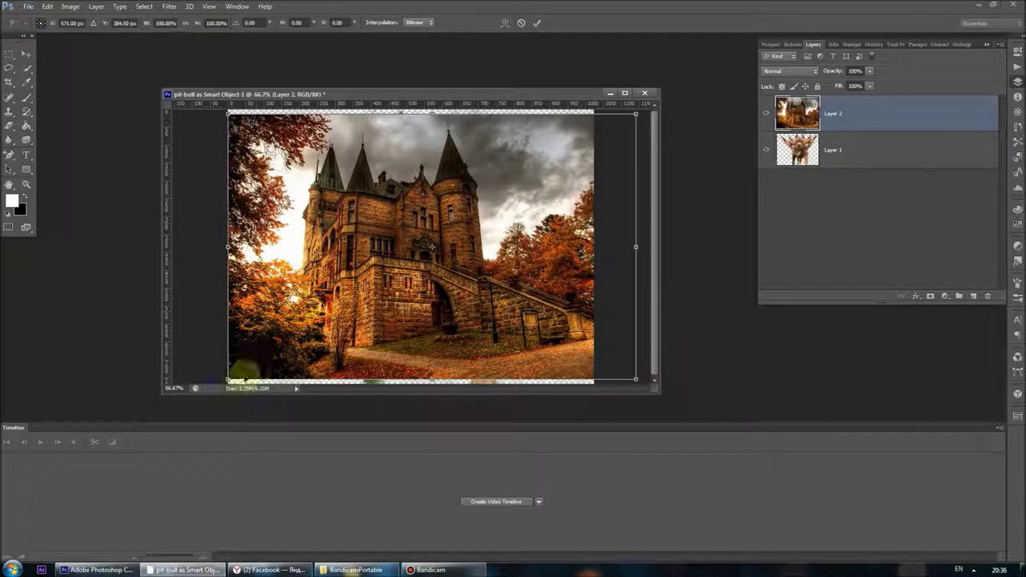
{"action": "left_click_drag", "start_coordinate": [229, 378], "coordinate": [177, 409]}
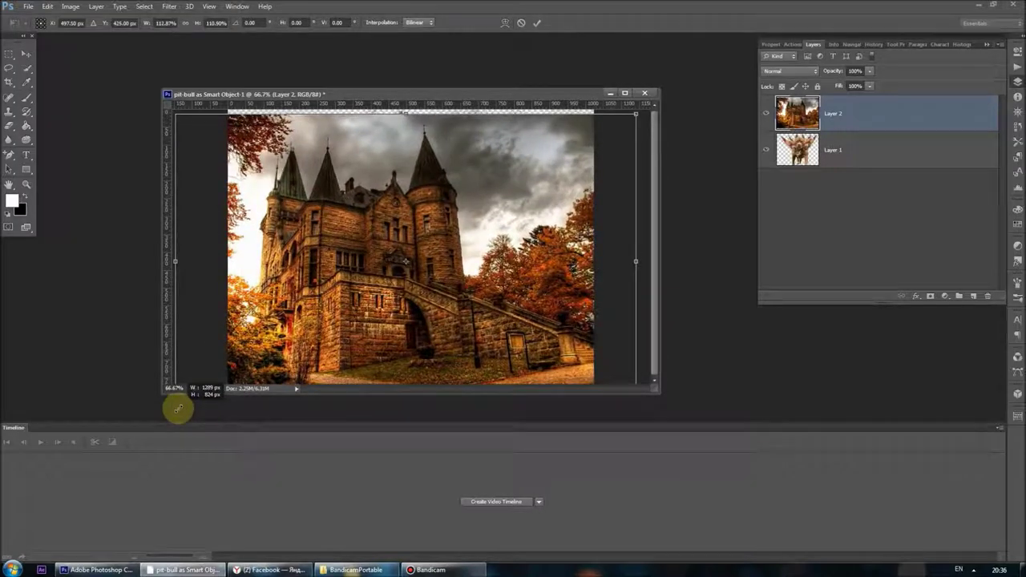
{"action": "left_click_drag", "start_coordinate": [410, 113], "coordinate": [411, 131]}
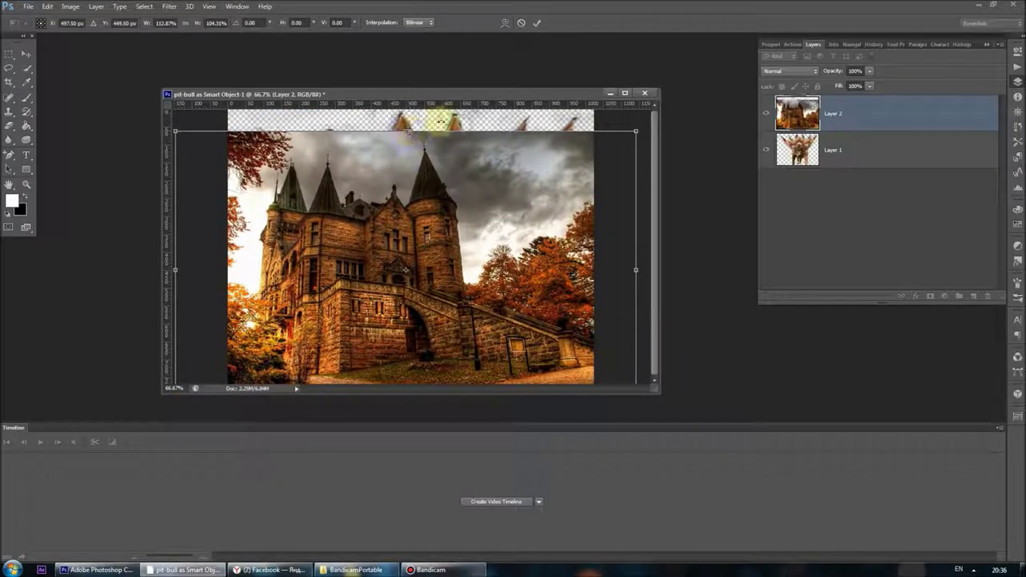
{"action": "left_click", "coordinate": [26, 54]}
{"action": "left_click", "coordinate": [485, 215]}
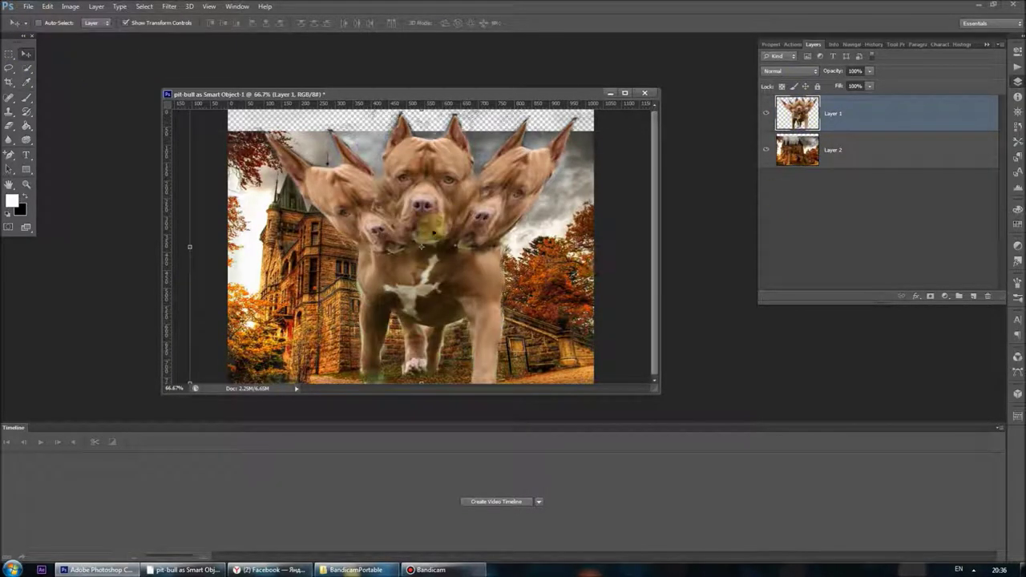
Shrink the three-headed dog to about 40 percent and move it left in front of the castle
{"action": "left_click_drag", "start_coordinate": [421, 112], "coordinate": [420, 228]}
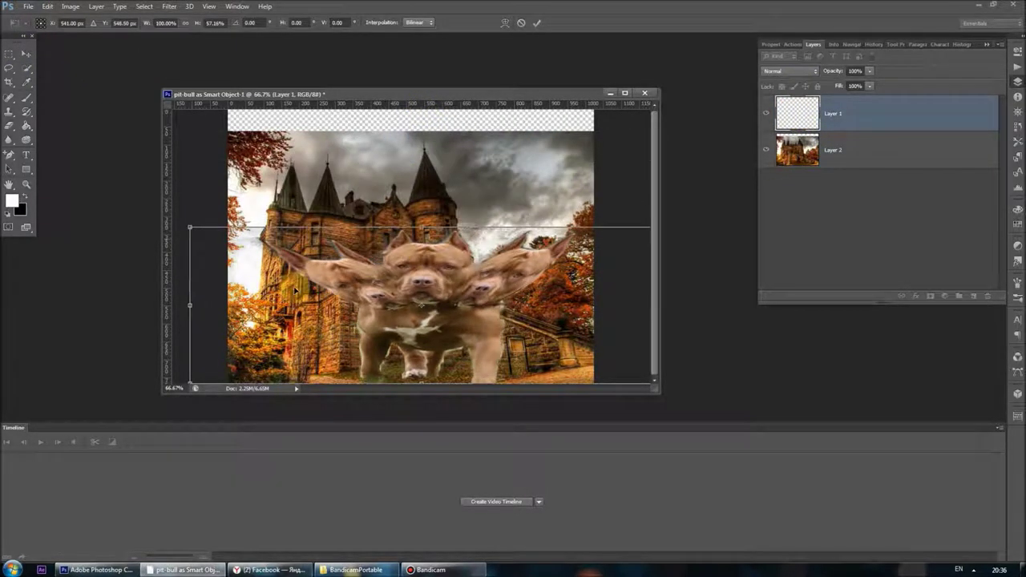
{"action": "left_click_drag", "start_coordinate": [185, 299], "coordinate": [369, 289]}
{"action": "left_click_drag", "start_coordinate": [521, 280], "coordinate": [433, 285]}
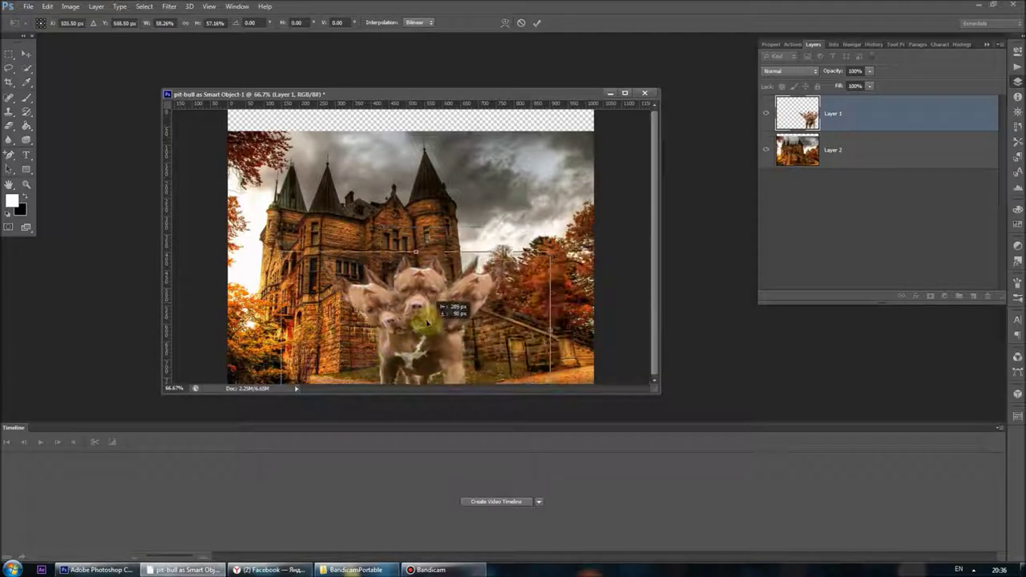
{"action": "left_click_drag", "start_coordinate": [553, 234], "coordinate": [529, 258]}
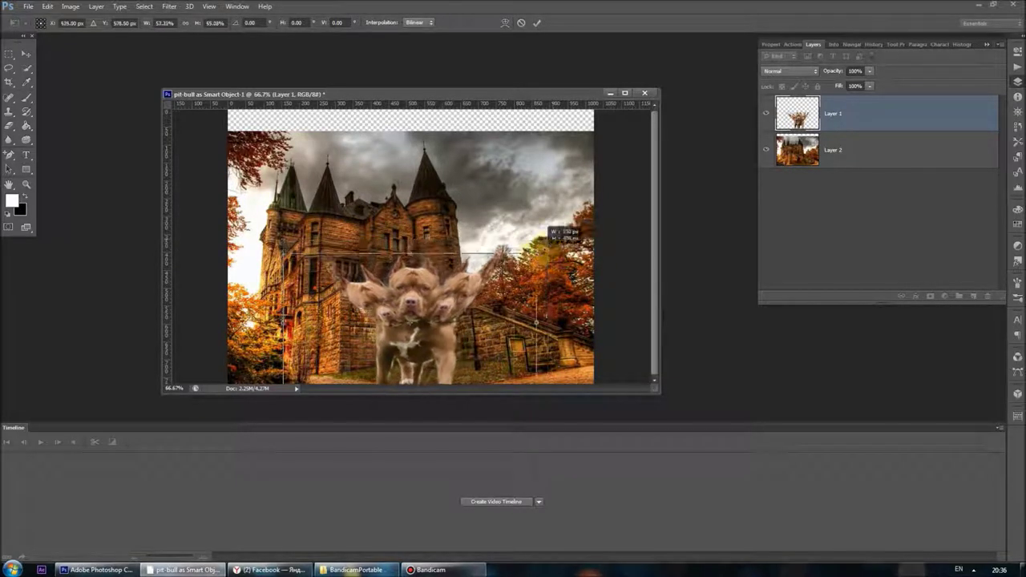
{"action": "left_click_drag", "start_coordinate": [529, 258], "coordinate": [476, 290]}
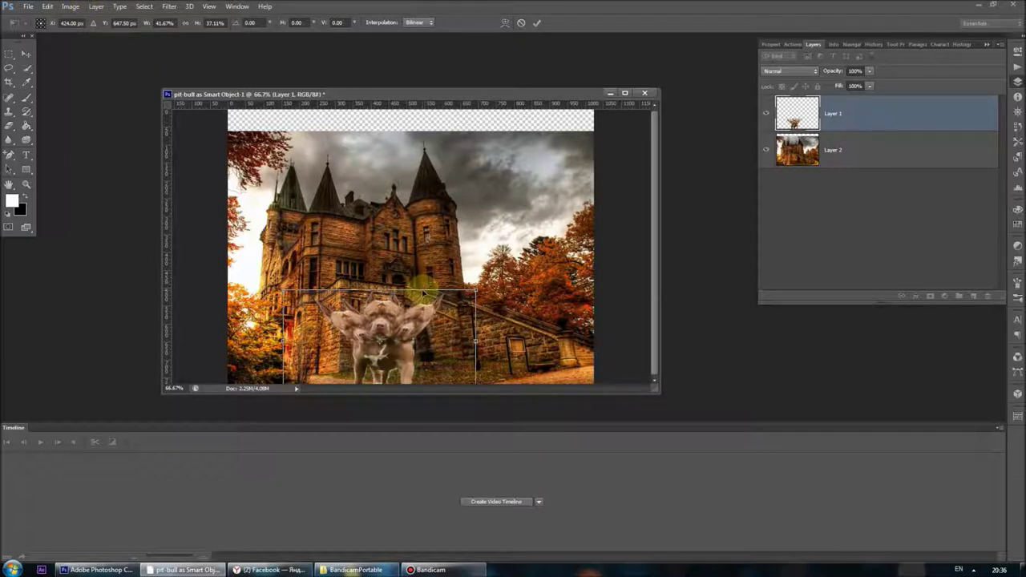
{"action": "right_click", "coordinate": [421, 289]}
{"action": "key", "text": "Escape"}
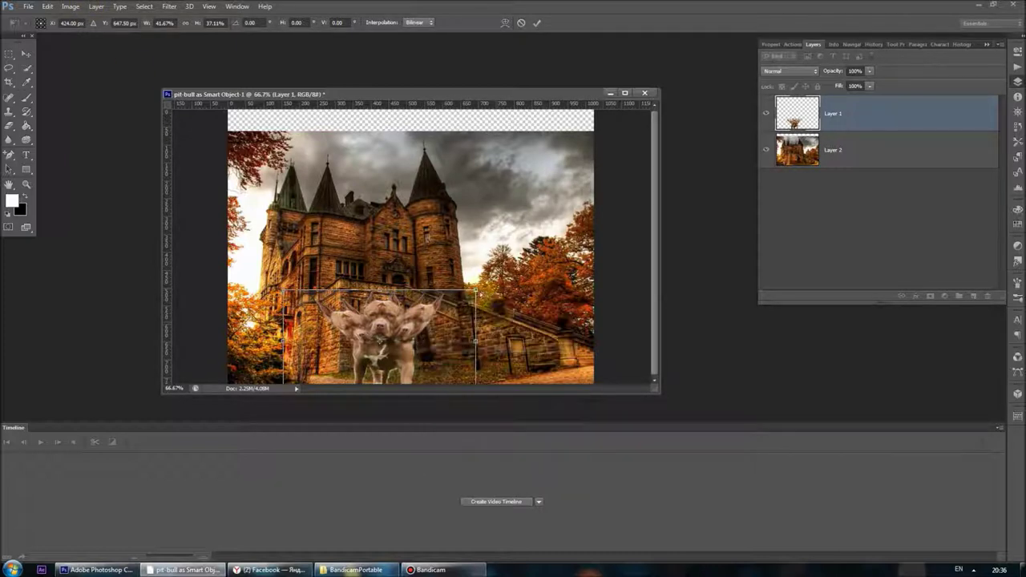
Widen, slant and skew the pit bull so it fits at the stairs, then commit the transform
{"action": "left_click_drag", "start_coordinate": [481, 297], "coordinate": [493, 296]}
{"action": "left_click_drag", "start_coordinate": [289, 294], "coordinate": [285, 326]}
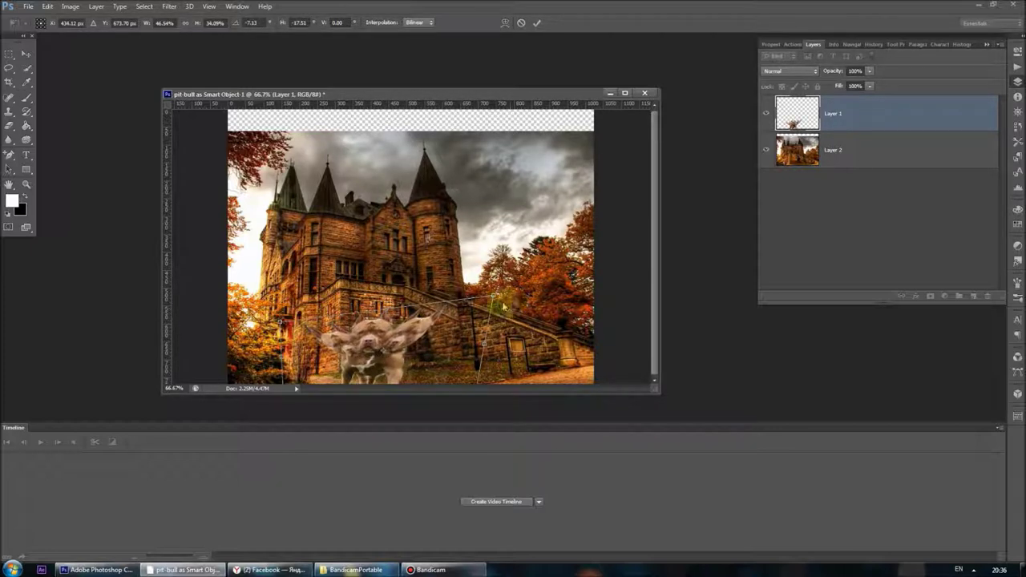
{"action": "left_click_drag", "start_coordinate": [490, 301], "coordinate": [457, 294]}
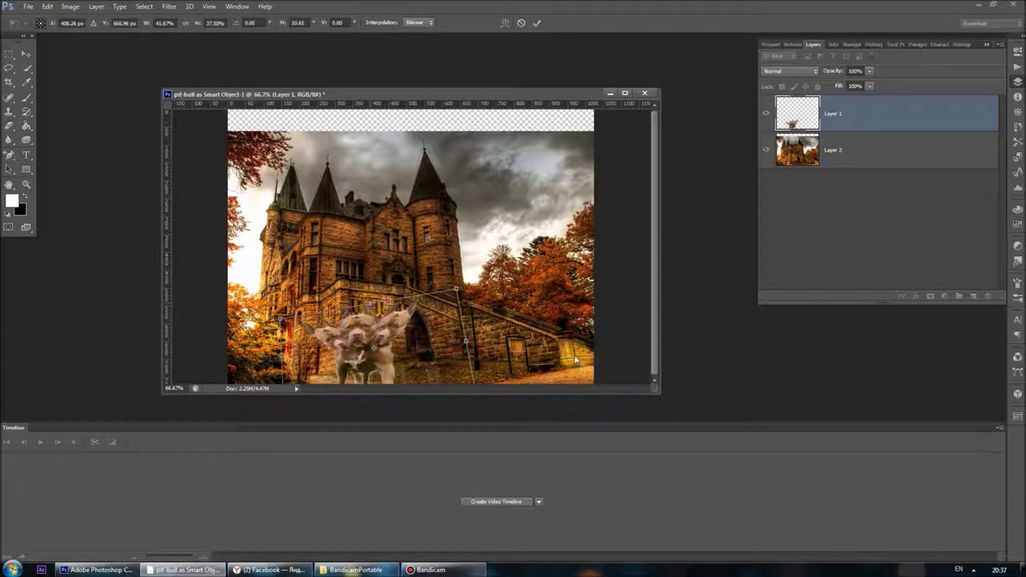
{"action": "left_click", "coordinate": [25, 53]}
{"action": "left_click", "coordinate": [588, 213]}
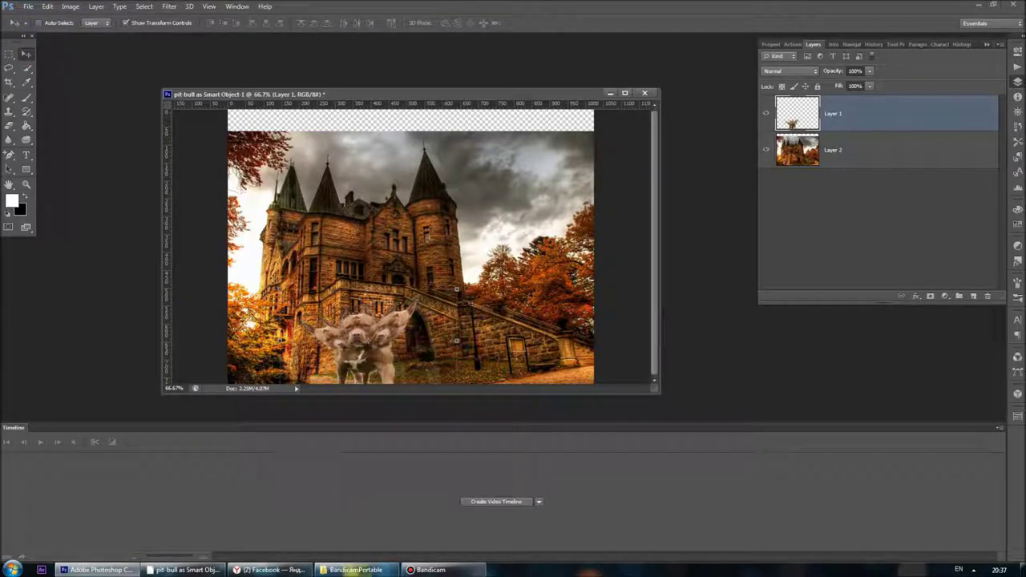
Open the clouds image as a smart object, copy a rectangle of it, and close it unsaved
{"action": "left_click", "coordinate": [28, 8]}
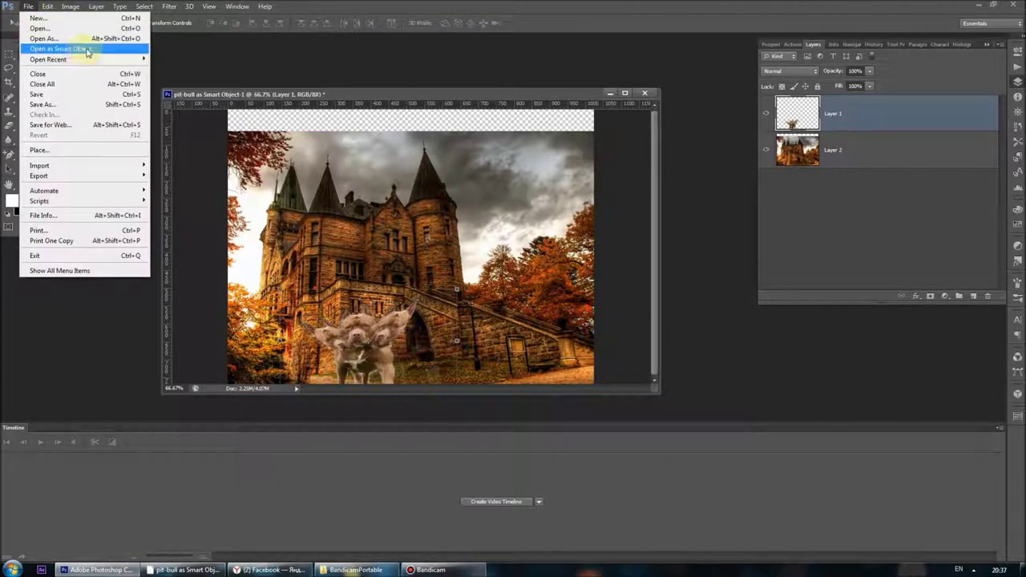
{"action": "left_click", "coordinate": [86, 49]}
{"action": "double_click", "coordinate": [467, 178]}
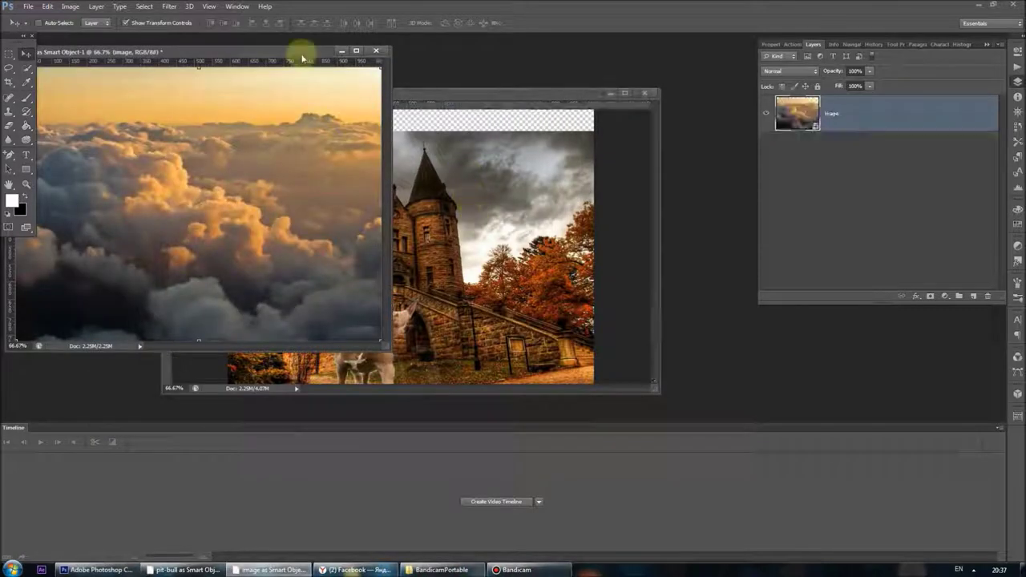
{"action": "left_click_drag", "start_coordinate": [305, 50], "coordinate": [394, 62]}
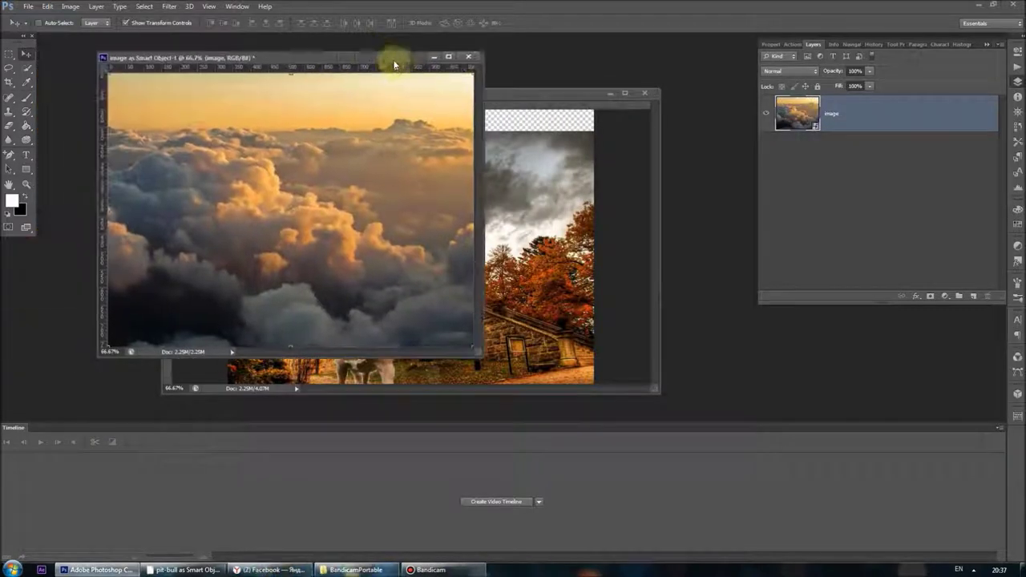
{"action": "left_click", "coordinate": [9, 53]}
{"action": "left_click_drag", "start_coordinate": [113, 113], "coordinate": [471, 276]}
{"action": "left_click", "coordinate": [141, 140]}
{"action": "left_click_drag", "start_coordinate": [110, 137], "coordinate": [481, 346]}
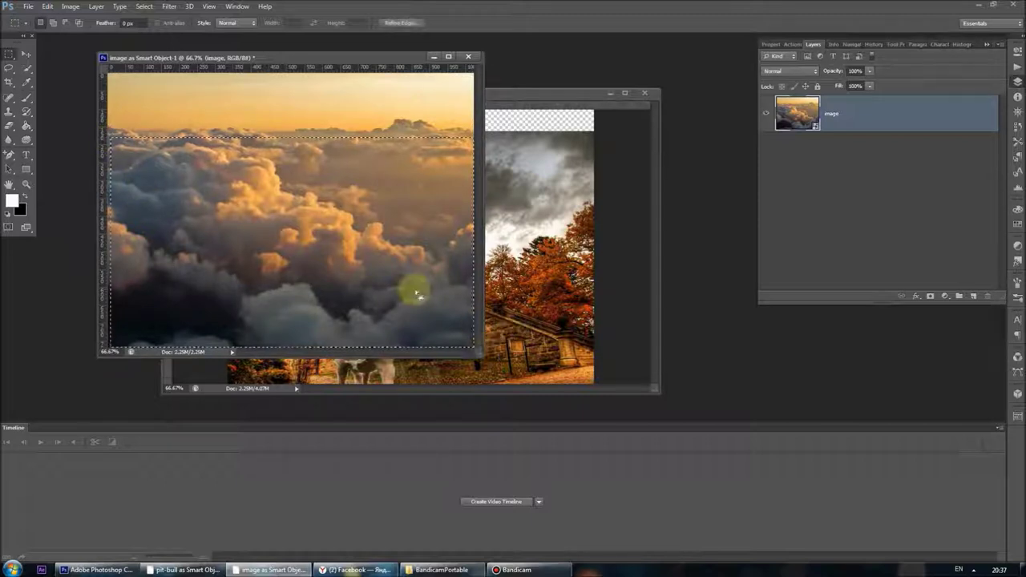
{"action": "left_click", "coordinate": [468, 56]}
{"action": "left_click", "coordinate": [481, 213]}
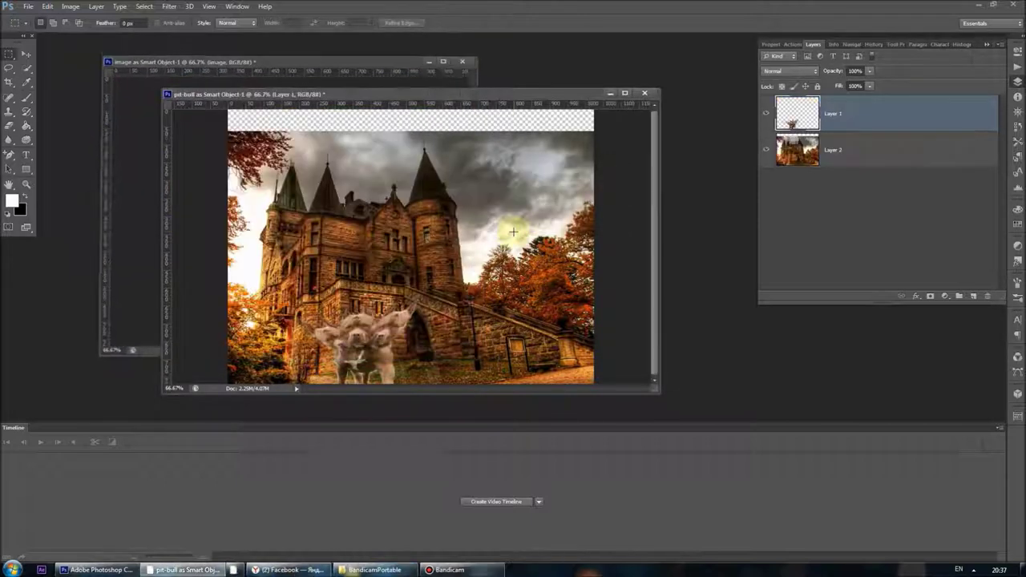
Paste the clouds, move them to the top, stretch them wider both ways, and add a hide-all mask
{"action": "key", "text": "ctrl+v"}
{"action": "left_click_drag", "start_coordinate": [845, 115], "coordinate": [865, 224]}
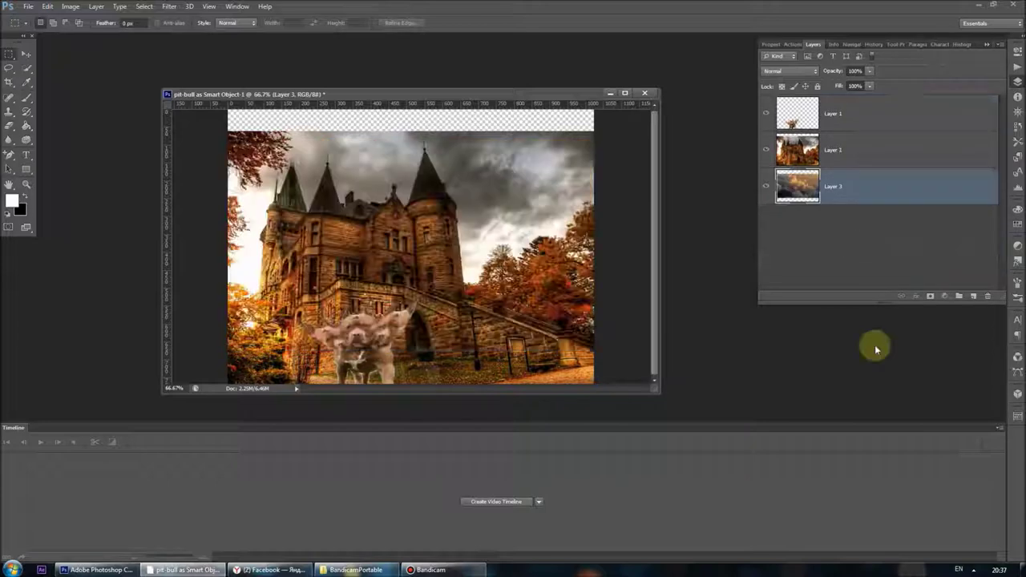
{"action": "key", "text": "ctrl+z"}
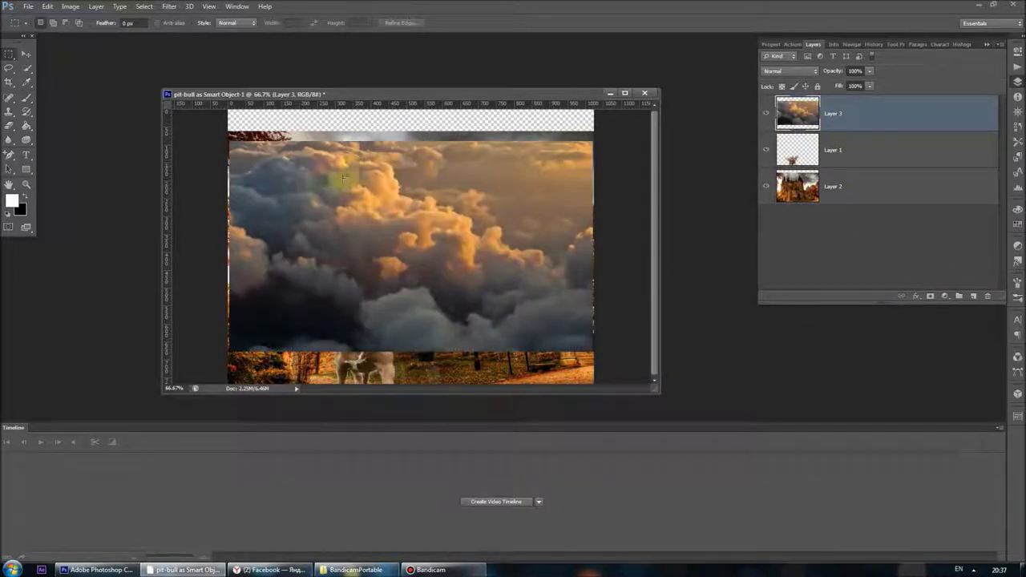
{"action": "left_click", "coordinate": [27, 54]}
{"action": "left_click_drag", "start_coordinate": [229, 142], "coordinate": [376, 182]}
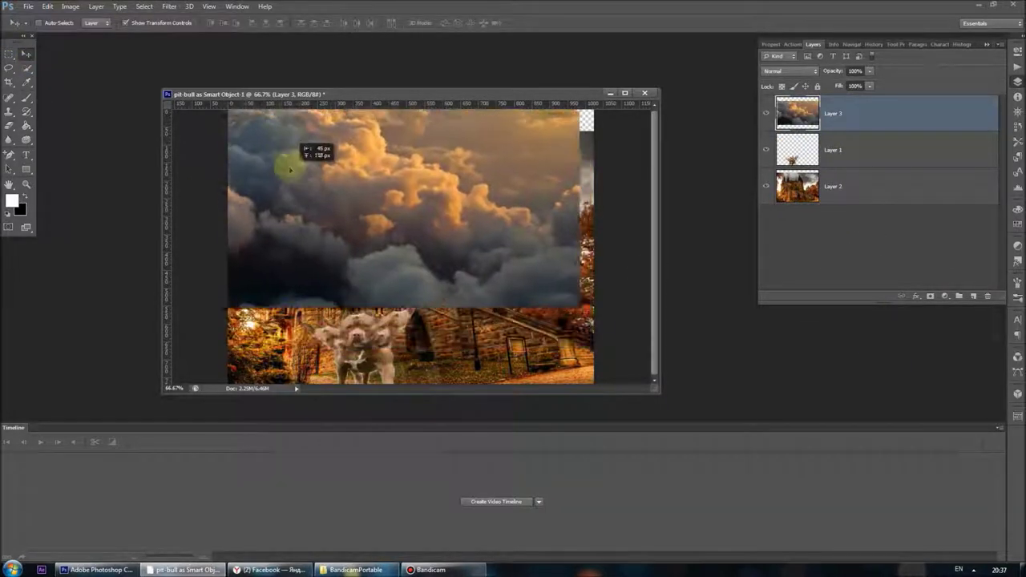
{"action": "key", "text": "ctrl+t"}
{"action": "left_click_drag", "start_coordinate": [590, 187], "coordinate": [678, 199]}
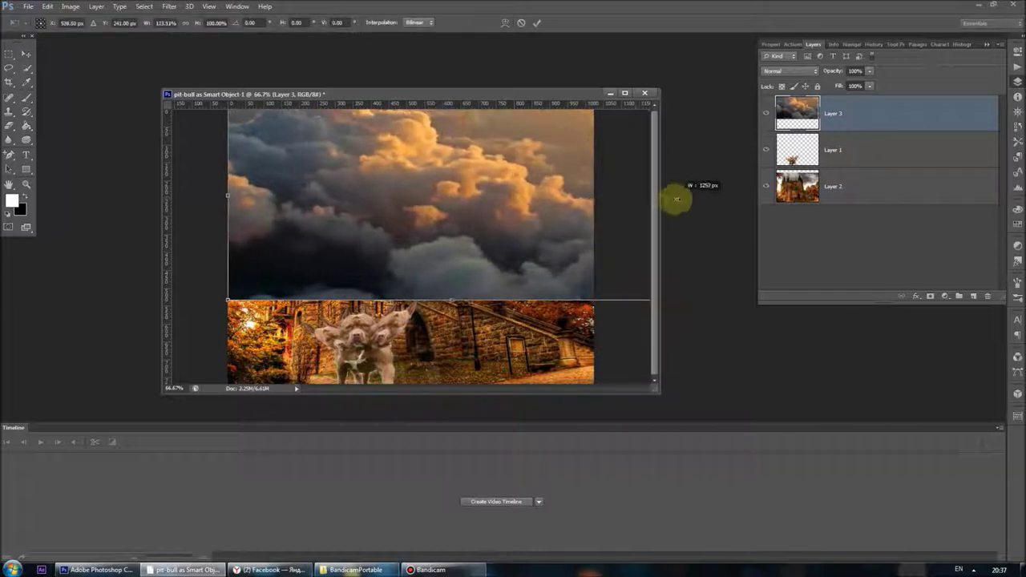
{"action": "left_click_drag", "start_coordinate": [228, 194], "coordinate": [186, 194]}
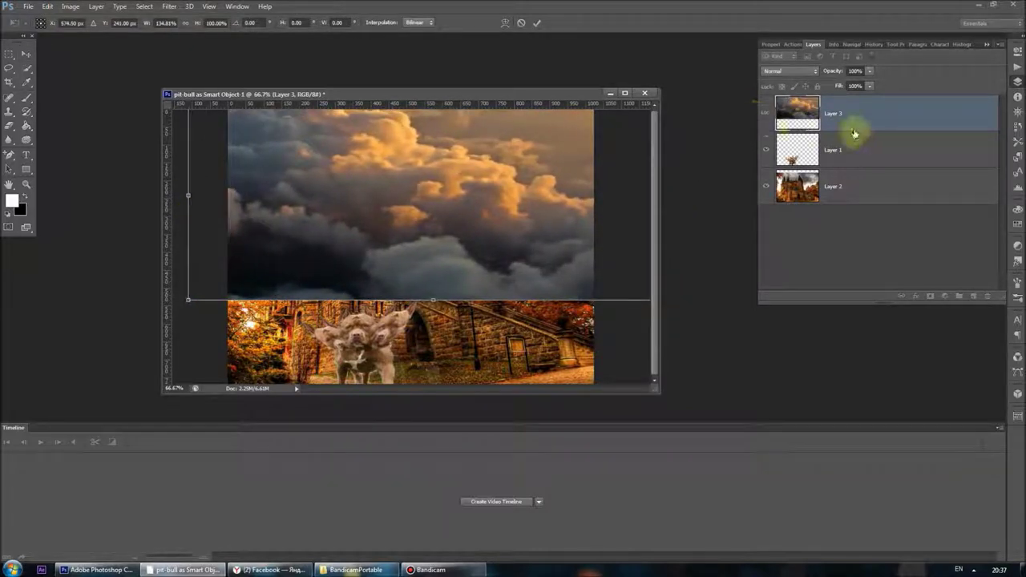
{"action": "left_click", "coordinate": [26, 54]}
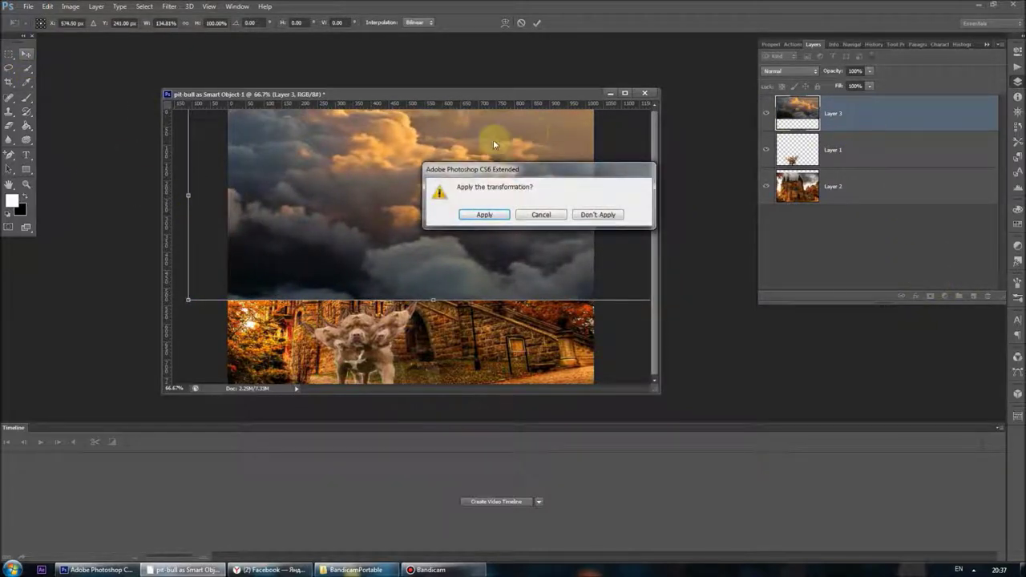
{"action": "left_click", "coordinate": [481, 213]}
{"action": "left_click", "coordinate": [930, 295], "text": "alt"}
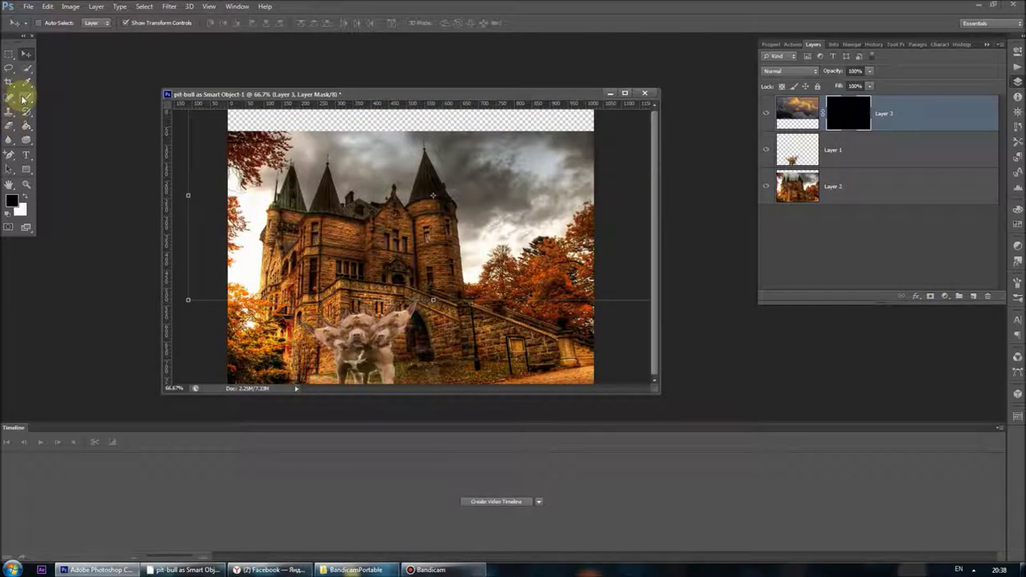
Paint white on the clouds mask to reveal dark and golden clouds over the sky and castle
{"action": "left_click", "coordinate": [24, 97]}
{"action": "left_click", "coordinate": [21, 197]}
{"action": "left_click_drag", "start_coordinate": [229, 121], "coordinate": [489, 122]}
{"action": "mouse_move", "coordinate": [229, 125]}
{"action": "left_mouse_down"}
{"action": "mouse_move", "coordinate": [265, 155]}
{"action": "mouse_move", "coordinate": [256, 193]}
{"action": "mouse_move", "coordinate": [291, 151]}
{"action": "left_mouse_up"}
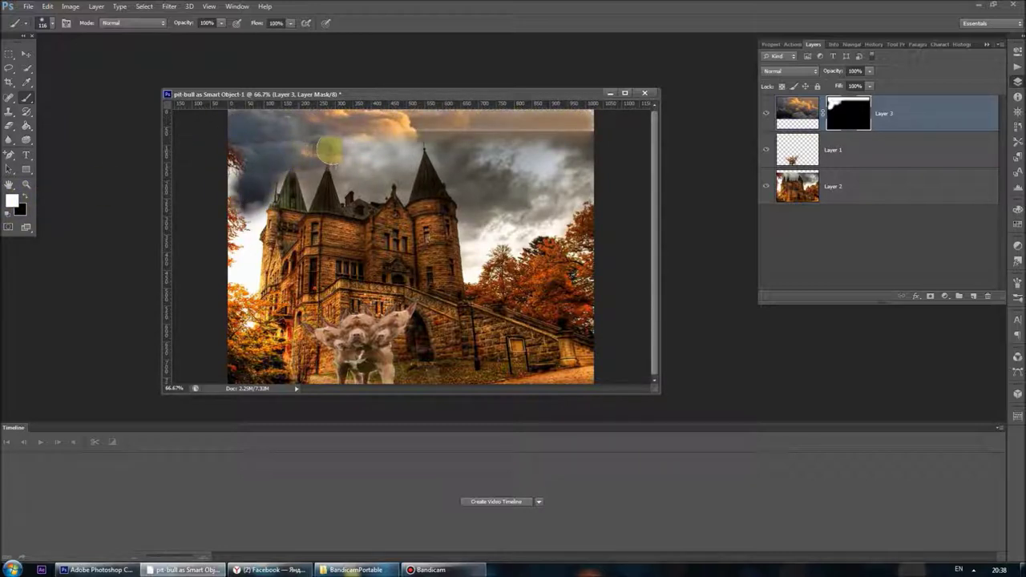
{"action": "mouse_move", "coordinate": [408, 143]}
{"action": "left_mouse_down"}
{"action": "mouse_move", "coordinate": [407, 107]}
{"action": "mouse_move", "coordinate": [568, 133]}
{"action": "mouse_move", "coordinate": [549, 172]}
{"action": "mouse_move", "coordinate": [453, 170]}
{"action": "mouse_move", "coordinate": [277, 204]}
{"action": "mouse_move", "coordinate": [249, 273]}
{"action": "mouse_move", "coordinate": [544, 233]}
{"action": "mouse_move", "coordinate": [366, 245]}
{"action": "mouse_move", "coordinate": [291, 236]}
{"action": "mouse_move", "coordinate": [377, 256]}
{"action": "left_mouse_up"}
{"action": "mouse_move", "coordinate": [469, 272]}
{"action": "left_mouse_down"}
{"action": "mouse_move", "coordinate": [378, 273]}
{"action": "mouse_move", "coordinate": [268, 245]}
{"action": "left_mouse_up"}
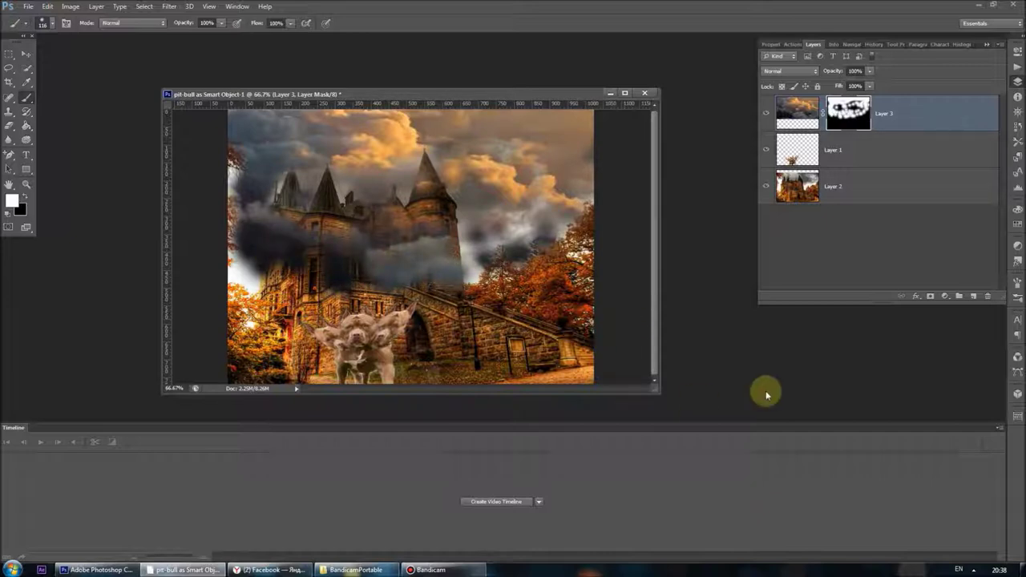
{"action": "left_click", "coordinate": [28, 6]}
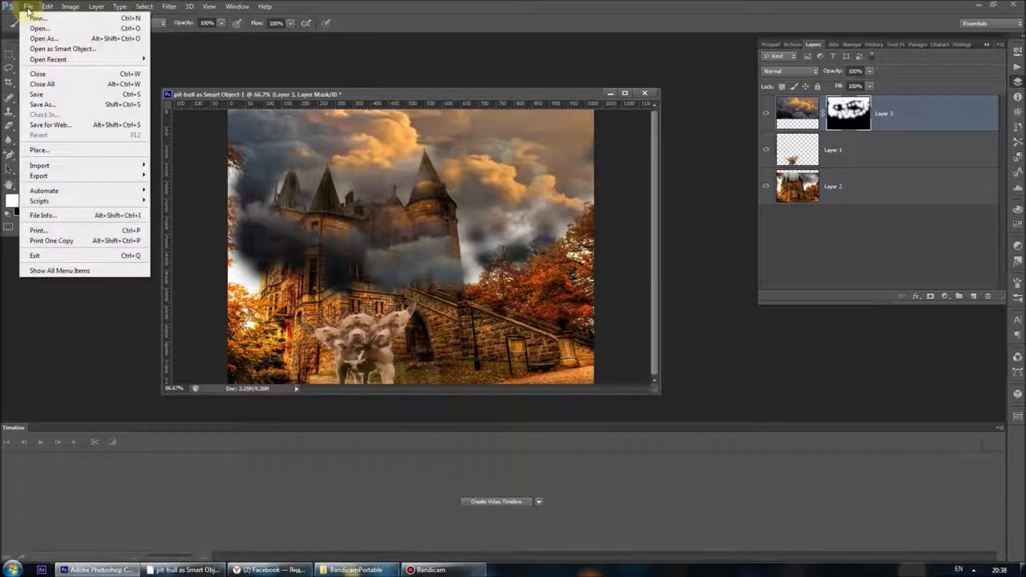
Open the lightning image as a smart object, copy the bolt area, close it unsaved, and paste it in
{"action": "left_click", "coordinate": [80, 104]}
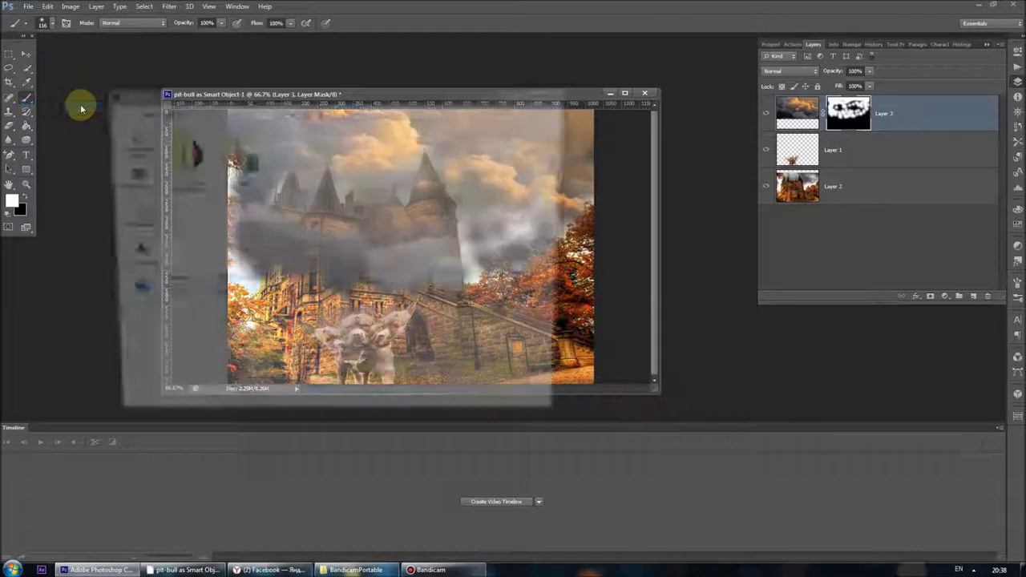
{"action": "key", "text": "Escape"}
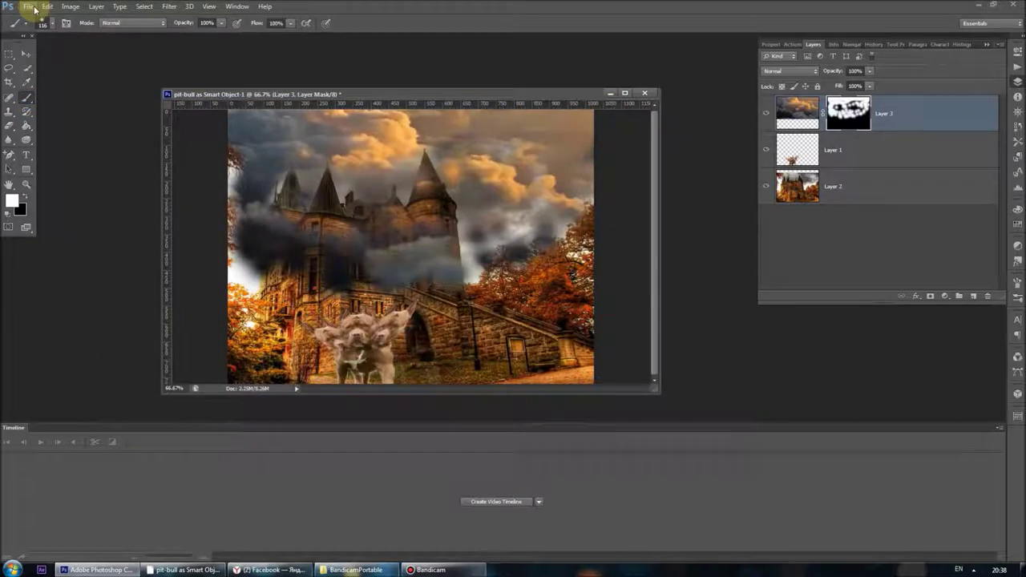
{"action": "left_click", "coordinate": [28, 7]}
{"action": "left_click", "coordinate": [72, 55]}
{"action": "double_click", "coordinate": [523, 160]}
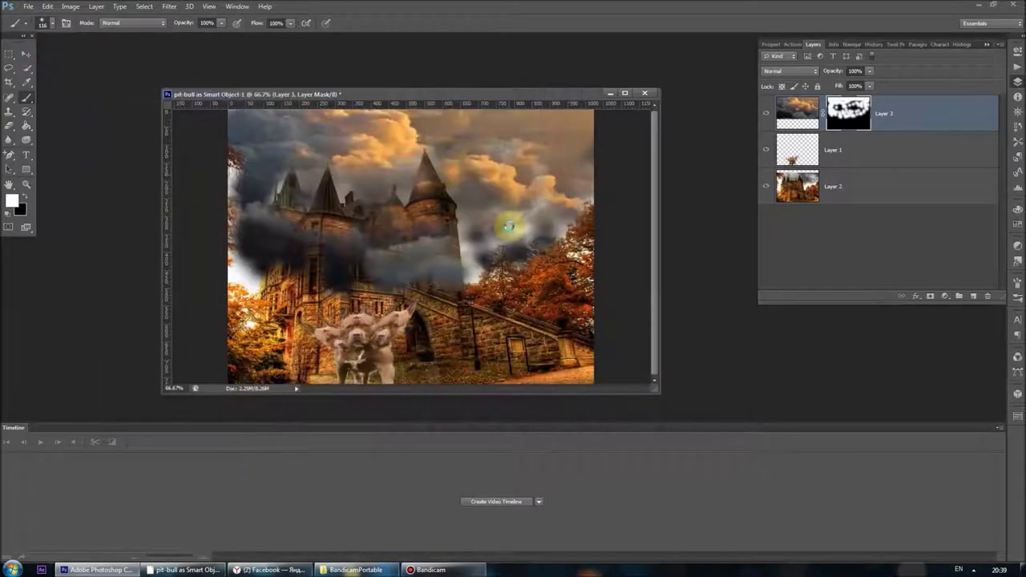
{"action": "key", "text": "ctrl+c"}
{"action": "left_click", "coordinate": [9, 53]}
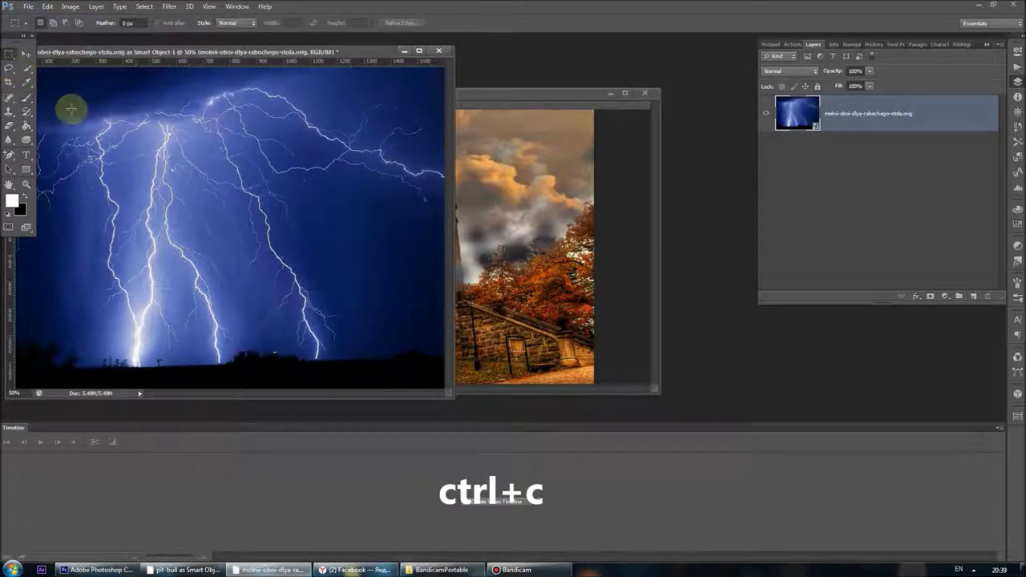
{"action": "left_click_drag", "start_coordinate": [65, 109], "coordinate": [407, 314]}
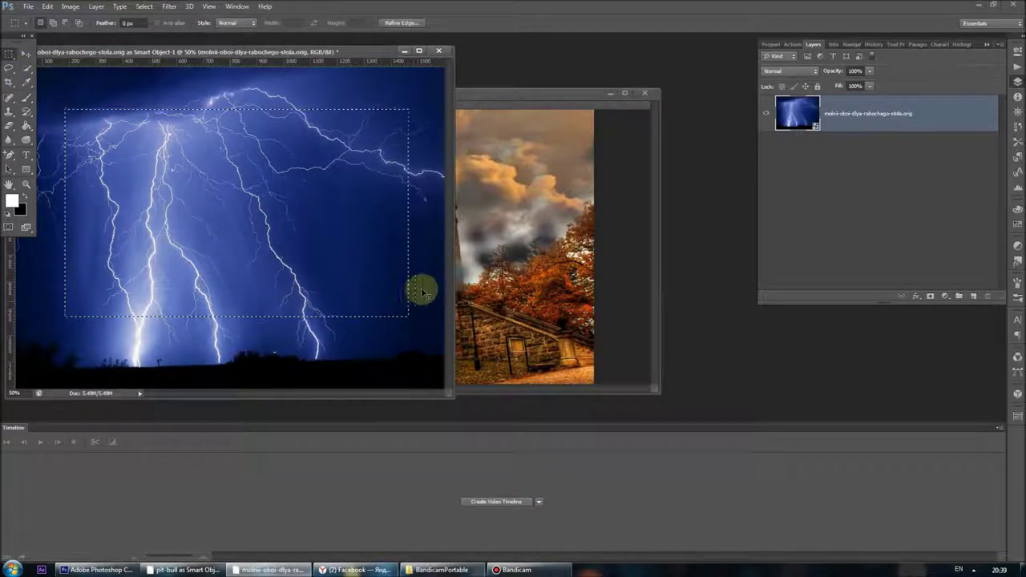
{"action": "left_click", "coordinate": [438, 51]}
{"action": "left_click", "coordinate": [521, 216]}
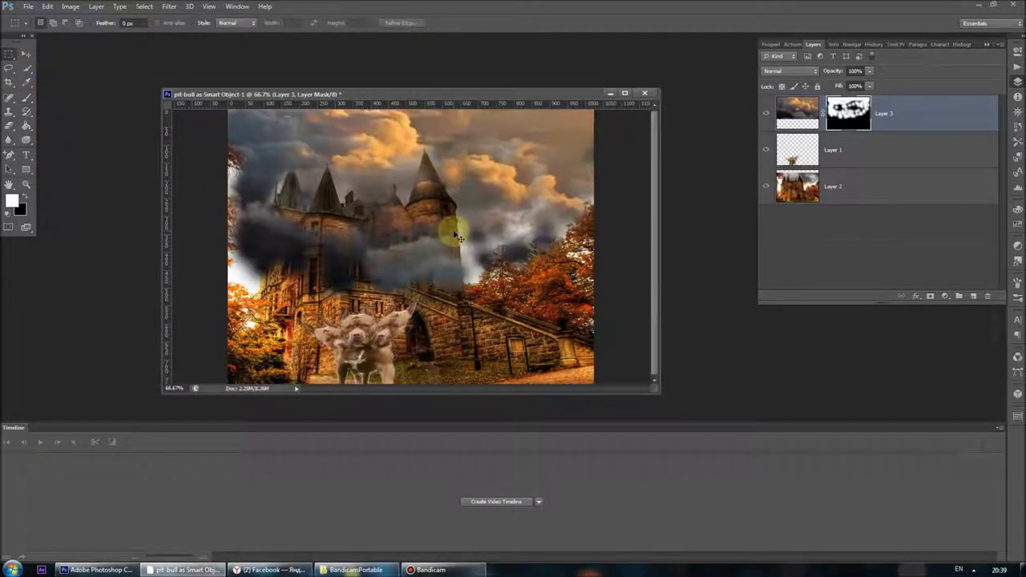
{"action": "key", "text": "ctrl+v"}
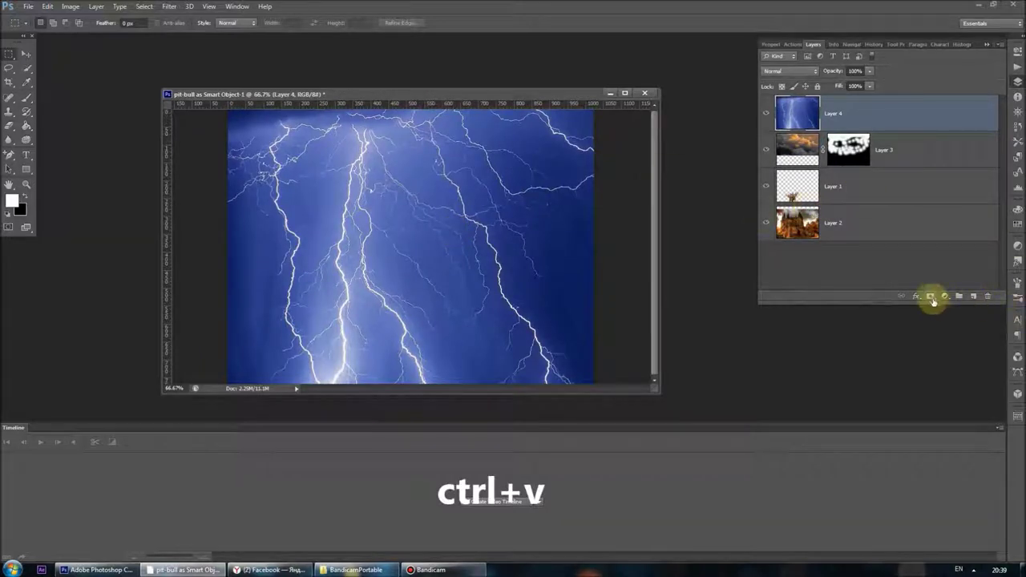
Add a mask to the lightning layer and paint black to hide it over the lower picture
{"action": "left_click", "coordinate": [930, 296]}
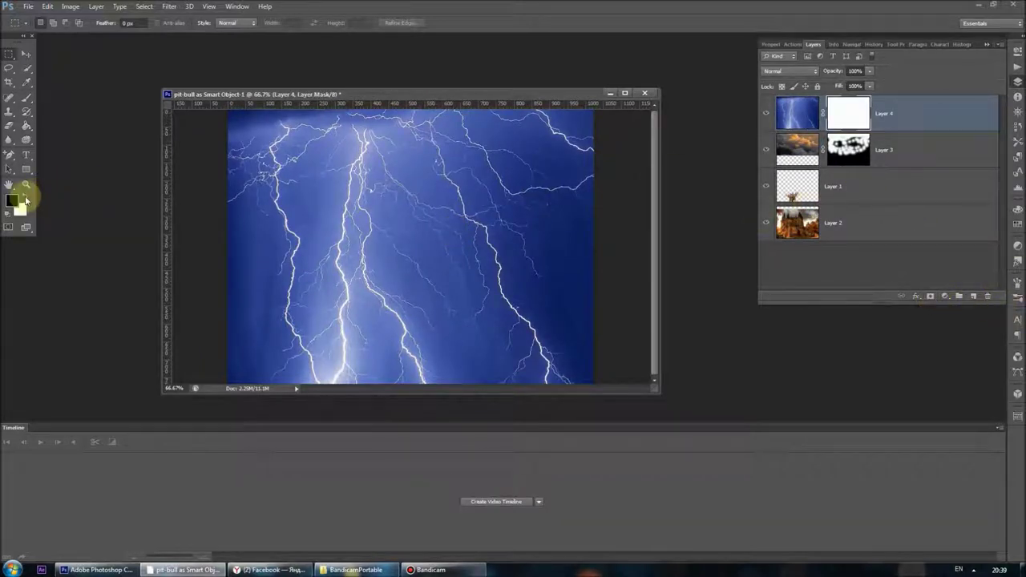
{"action": "left_click", "coordinate": [24, 73]}
{"action": "left_click", "coordinate": [25, 98]}
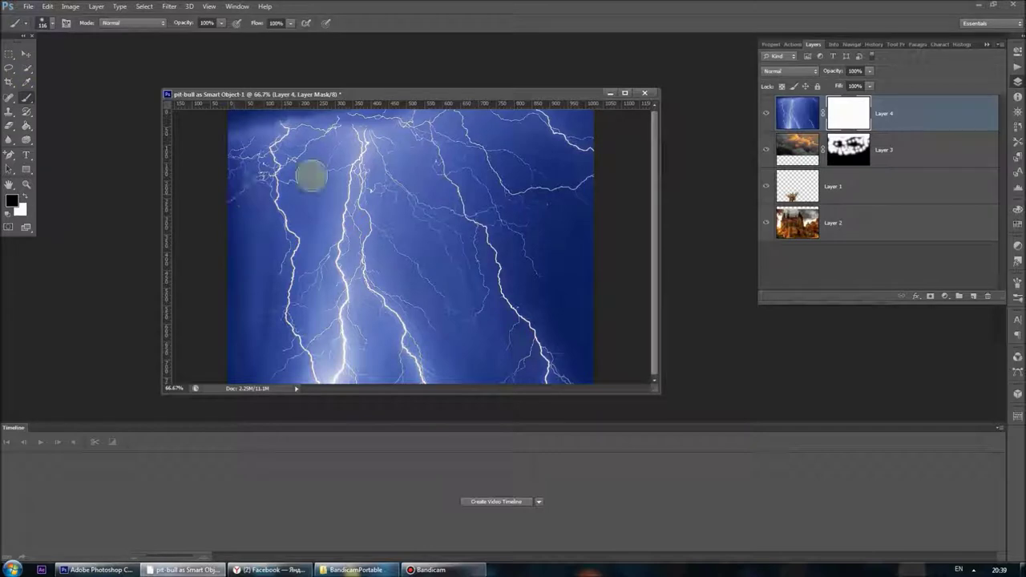
{"action": "mouse_move", "coordinate": [235, 261]}
{"action": "left_mouse_down"}
{"action": "mouse_move", "coordinate": [270, 270]}
{"action": "mouse_move", "coordinate": [270, 248]}
{"action": "mouse_move", "coordinate": [295, 249]}
{"action": "mouse_move", "coordinate": [412, 275]}
{"action": "mouse_move", "coordinate": [599, 294]}
{"action": "mouse_move", "coordinate": [574, 332]}
{"action": "mouse_move", "coordinate": [238, 291]}
{"action": "mouse_move", "coordinate": [348, 366]}
{"action": "mouse_move", "coordinate": [589, 390]}
{"action": "mouse_move", "coordinate": [242, 350]}
{"action": "mouse_move", "coordinate": [183, 360]}
{"action": "mouse_move", "coordinate": [492, 352]}
{"action": "mouse_move", "coordinate": [422, 331]}
{"action": "left_mouse_up"}
Move the lightning layer beneath the clouds and reveal the orange trees at the right edge
{"action": "key", "text": "x"}
{"action": "left_click", "coordinate": [26, 53]}
{"action": "left_click_drag", "start_coordinate": [797, 113], "coordinate": [801, 168]}
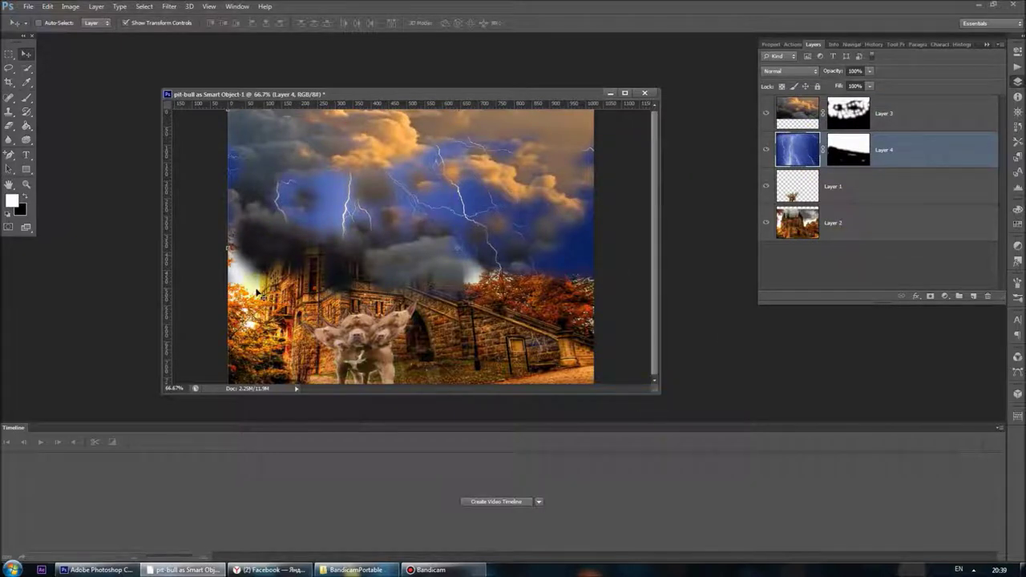
{"action": "left_click", "coordinate": [25, 97]}
{"action": "mouse_move", "coordinate": [545, 256]}
{"action": "left_mouse_down"}
{"action": "mouse_move", "coordinate": [561, 266]}
{"action": "mouse_move", "coordinate": [585, 238]}
{"action": "left_mouse_up"}
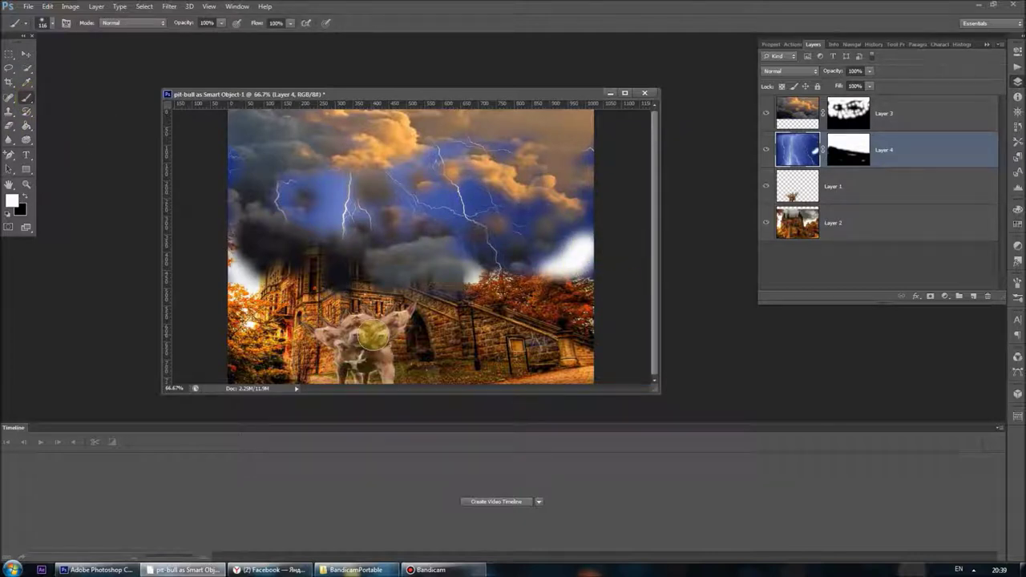
{"action": "key", "text": "ctrl+z"}
{"action": "left_click_drag", "start_coordinate": [561, 270], "coordinate": [610, 234]}
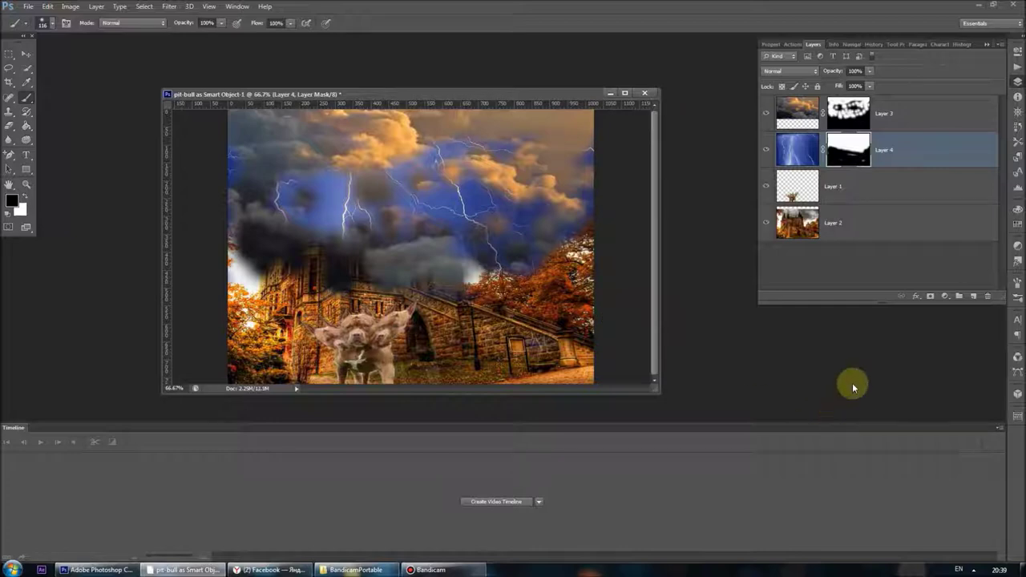
Copy the lower flames from the fire image, close it unsaved, and paste them into the composite
{"action": "left_click", "coordinate": [28, 7]}
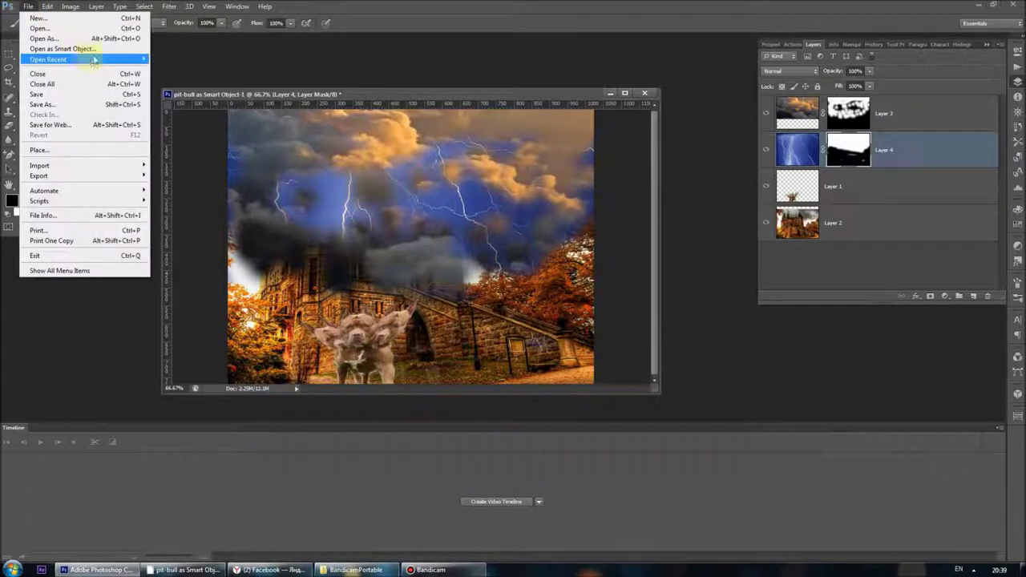
{"action": "left_click", "coordinate": [95, 53]}
{"action": "double_click", "coordinate": [186, 240]}
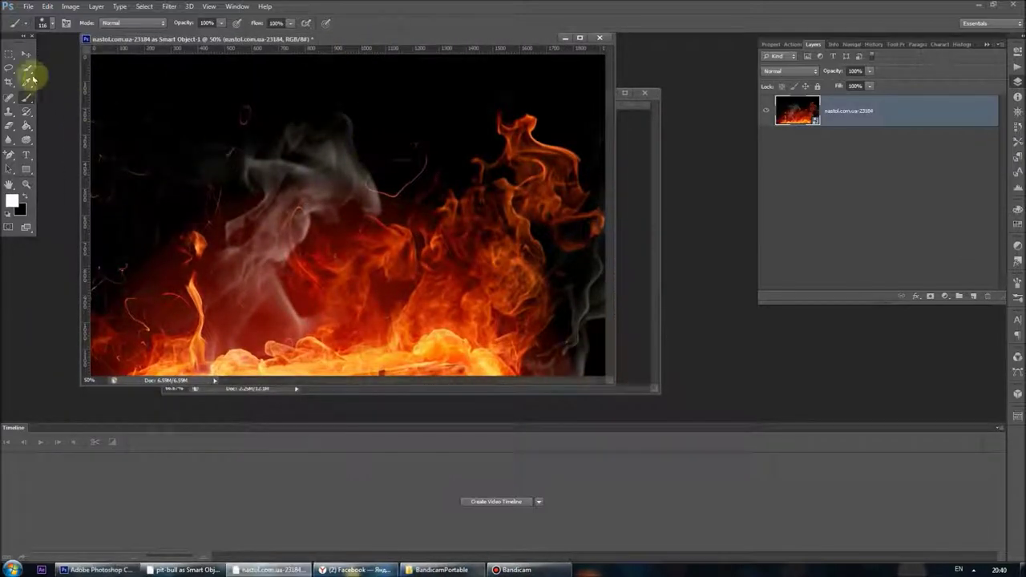
{"action": "left_click", "coordinate": [10, 58]}
{"action": "left_click_drag", "start_coordinate": [142, 238], "coordinate": [535, 394]}
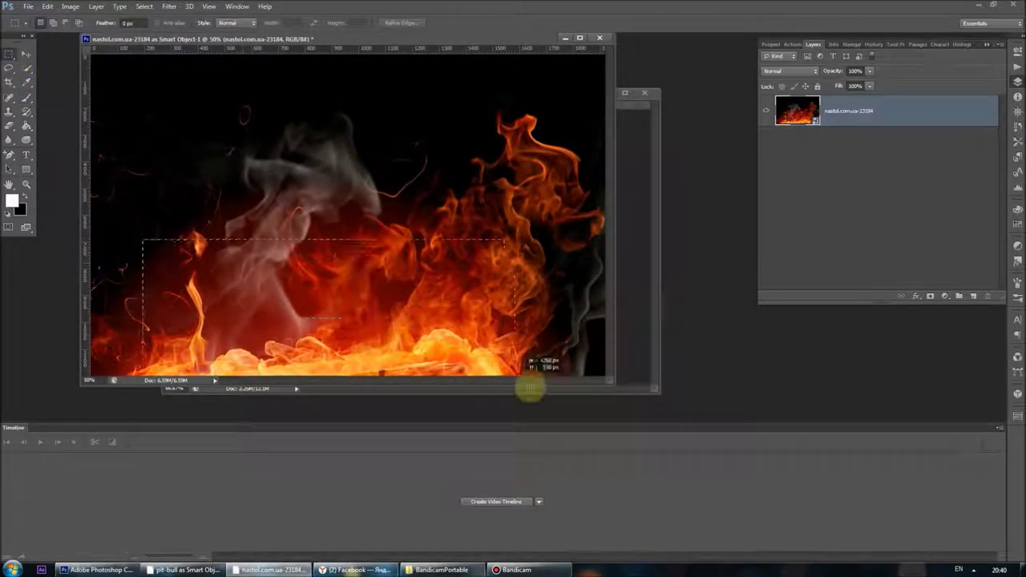
{"action": "key", "text": "ctrl+c"}
{"action": "left_click", "coordinate": [599, 38]}
{"action": "left_click", "coordinate": [524, 213]}
{"action": "key", "text": "ctrl+v"}
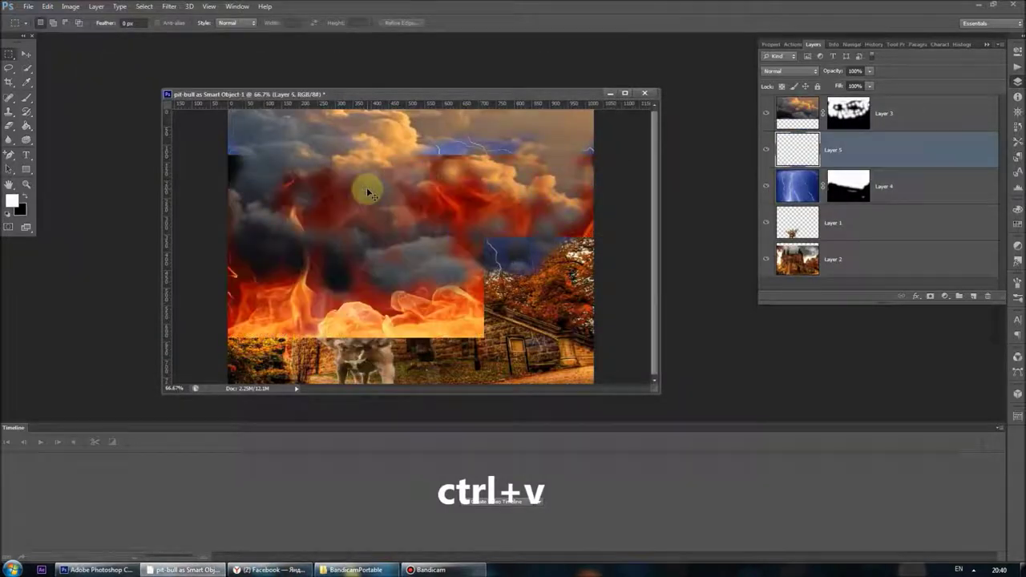
Stretch the fire layer to cover the whole canvas and apply the transform
{"action": "left_click", "coordinate": [25, 54]}
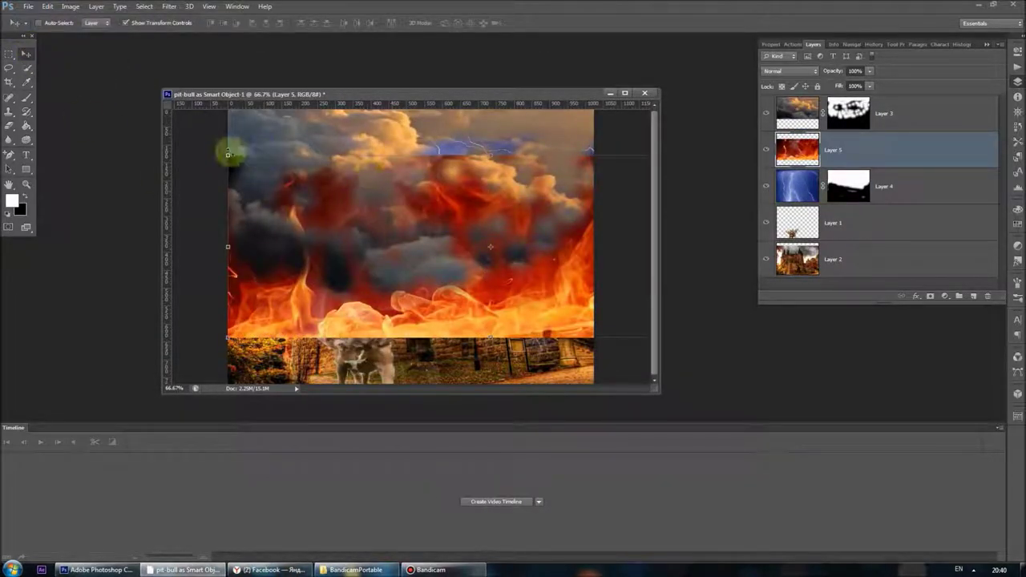
{"action": "left_click_drag", "start_coordinate": [240, 152], "coordinate": [169, 23]}
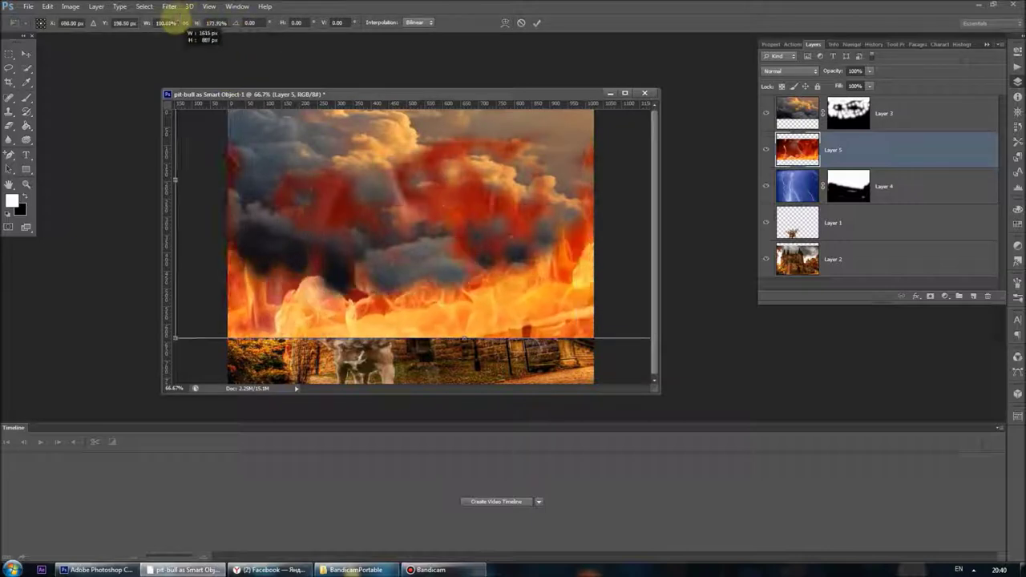
{"action": "left_click_drag", "start_coordinate": [463, 338], "coordinate": [460, 388]}
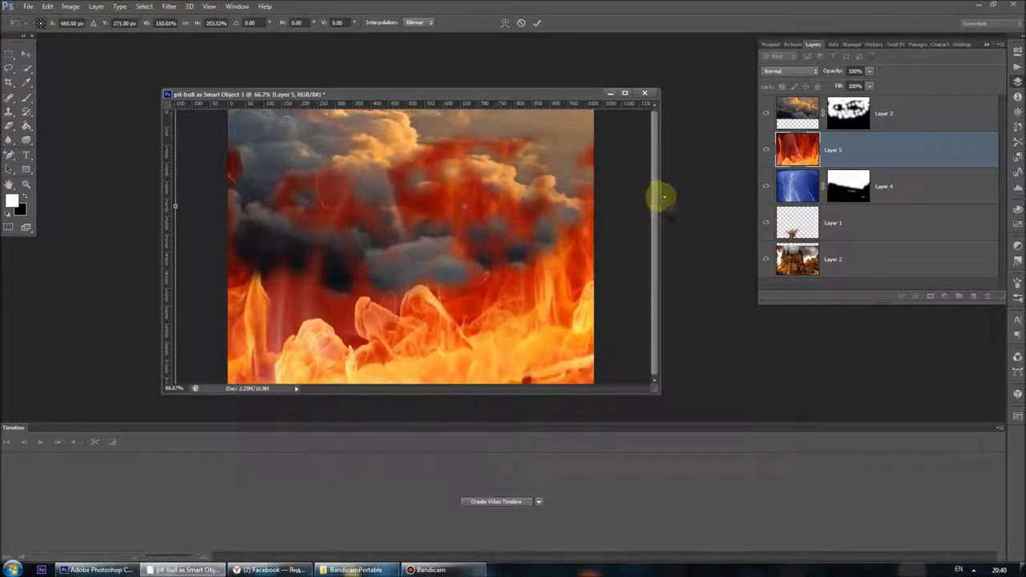
{"action": "left_click_drag", "start_coordinate": [663, 196], "coordinate": [756, 196]}
{"action": "left_click_drag", "start_coordinate": [529, 88], "coordinate": [541, 41]}
{"action": "left_click_drag", "start_coordinate": [755, 390], "coordinate": [841, 456]}
{"action": "mouse_move", "coordinate": [547, 238]}
{"action": "left_mouse_down"}
{"action": "mouse_move", "coordinate": [535, 242]}
{"action": "mouse_move", "coordinate": [535, 265]}
{"action": "left_mouse_up"}
{"action": "left_click", "coordinate": [26, 53]}
{"action": "left_click", "coordinate": [481, 213]}
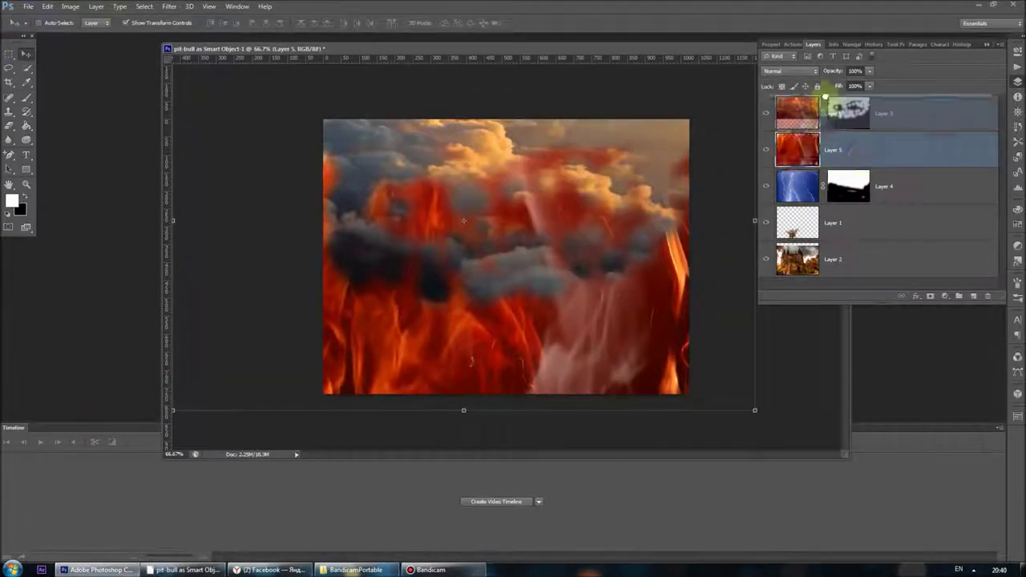
Move the fire layer above Layer 3, add a black mask, and paint white flames into the upper-left sky
{"action": "left_click_drag", "start_coordinate": [824, 96], "coordinate": [825, 97]}
{"action": "key", "text": "alt"}
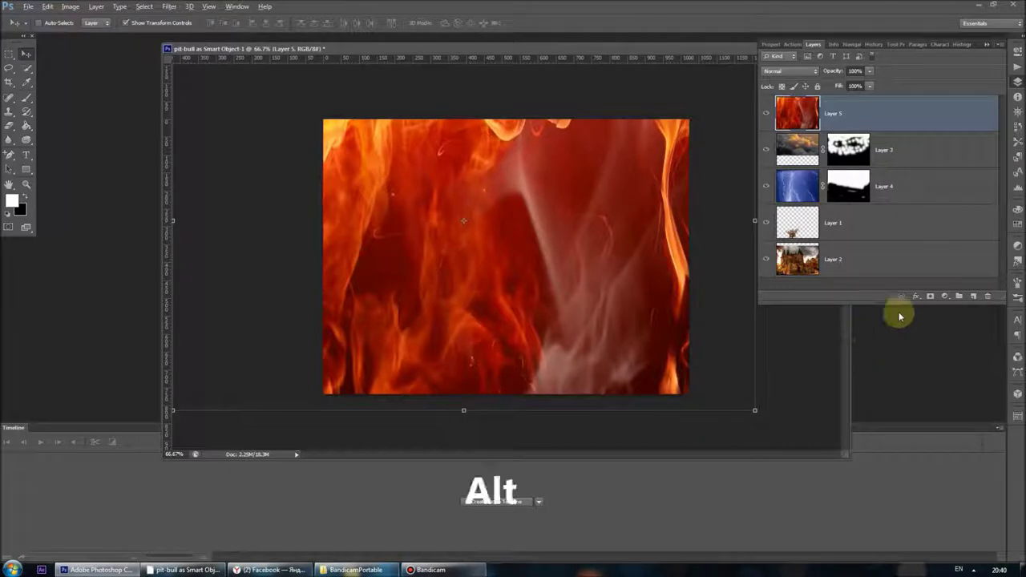
{"action": "left_click", "coordinate": [931, 296], "text": "alt"}
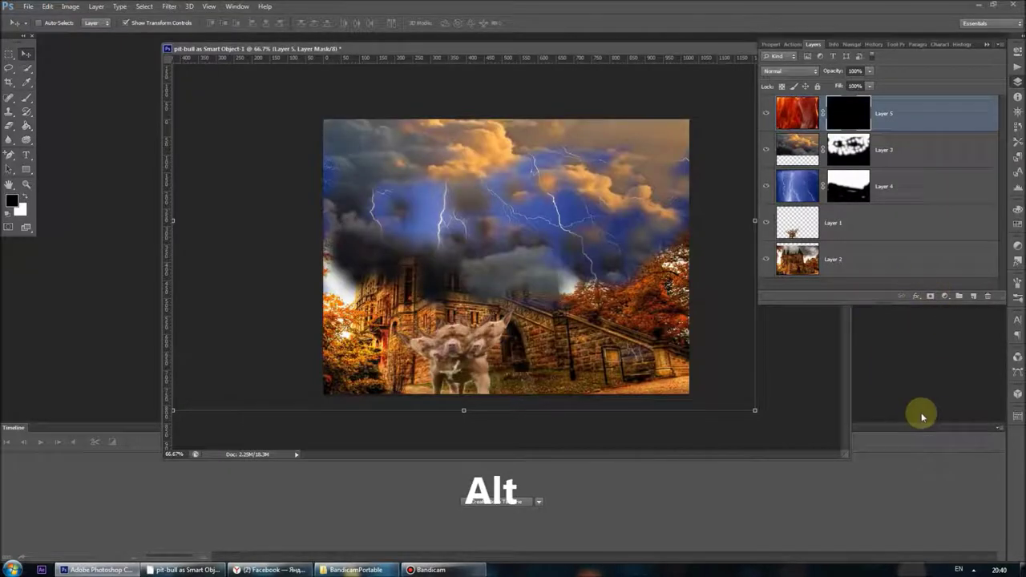
{"action": "left_click", "coordinate": [25, 100]}
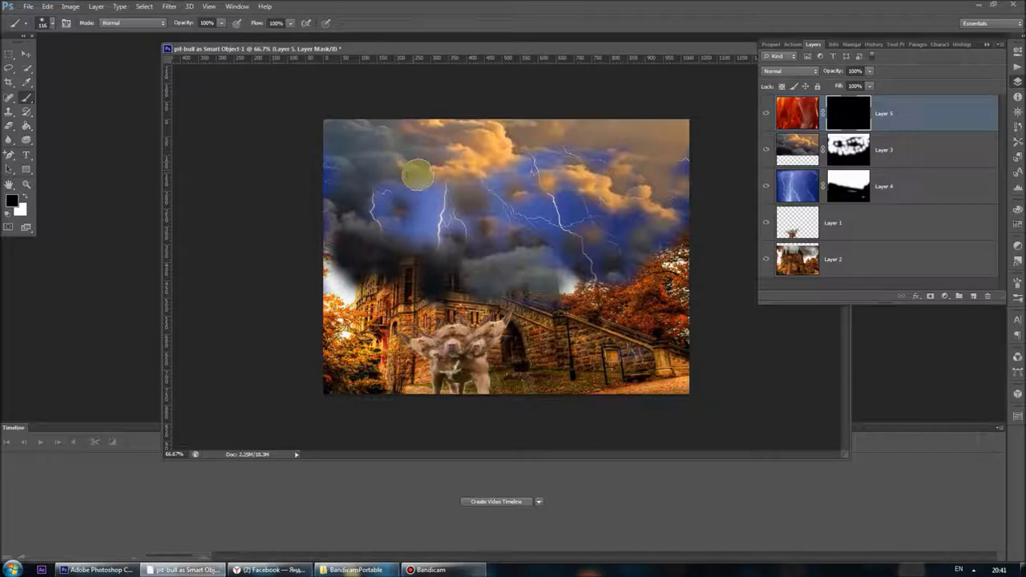
{"action": "left_click", "coordinate": [26, 196]}
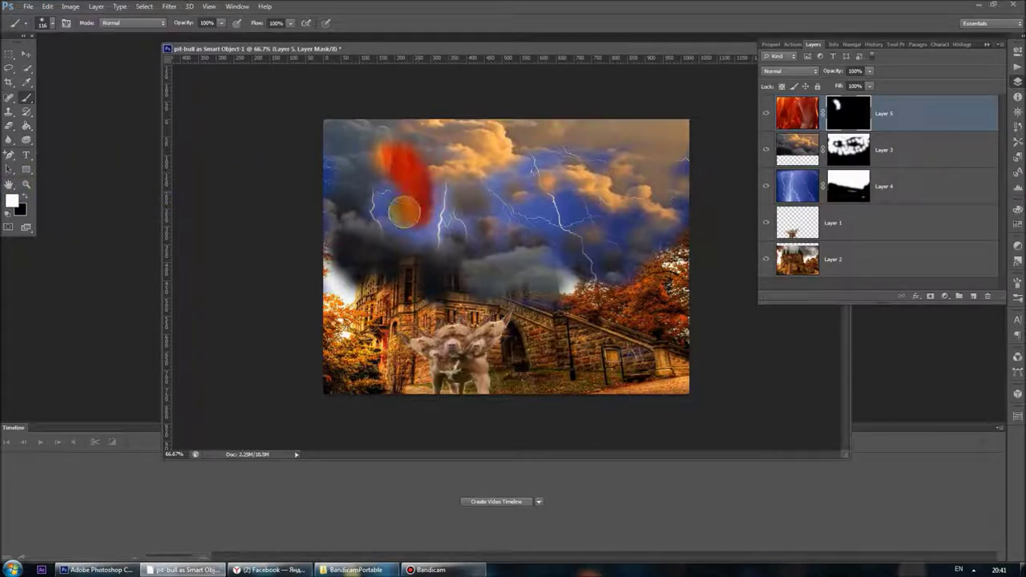
{"action": "mouse_move", "coordinate": [381, 189]}
{"action": "left_mouse_down"}
{"action": "mouse_move", "coordinate": [494, 214]}
{"action": "mouse_move", "coordinate": [572, 156]}
{"action": "mouse_move", "coordinate": [617, 206]}
{"action": "mouse_move", "coordinate": [485, 142]}
{"action": "left_mouse_up"}
{"action": "left_click", "coordinate": [789, 70]}
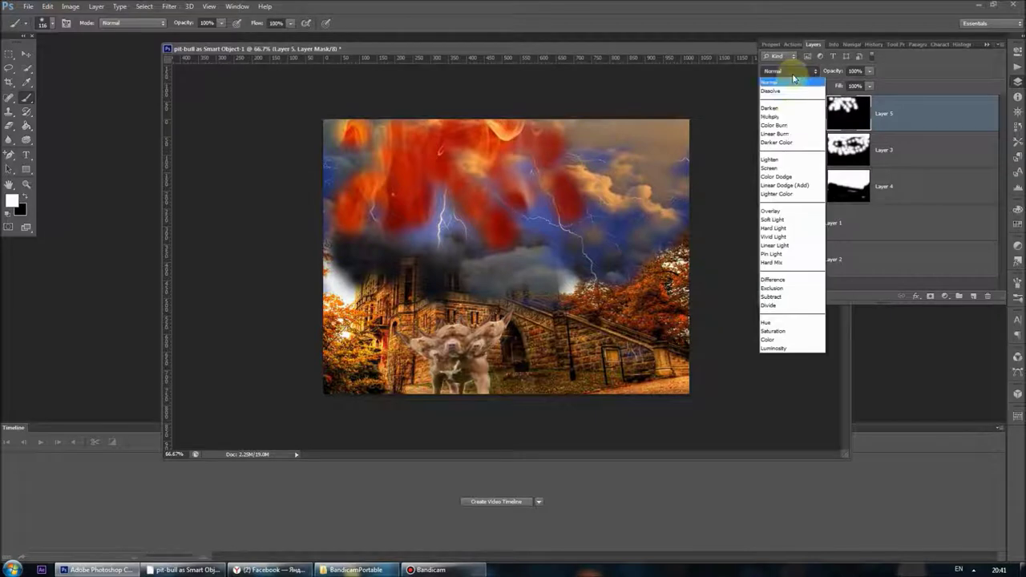
Set the fire layer to Multiply, paint more fire into the upper-right sky, and add Satin
{"action": "left_click", "coordinate": [789, 115]}
{"action": "mouse_move", "coordinate": [609, 132]}
{"action": "left_mouse_down"}
{"action": "mouse_move", "coordinate": [648, 156]}
{"action": "mouse_move", "coordinate": [637, 176]}
{"action": "left_mouse_up"}
{"action": "right_click", "coordinate": [813, 112]}
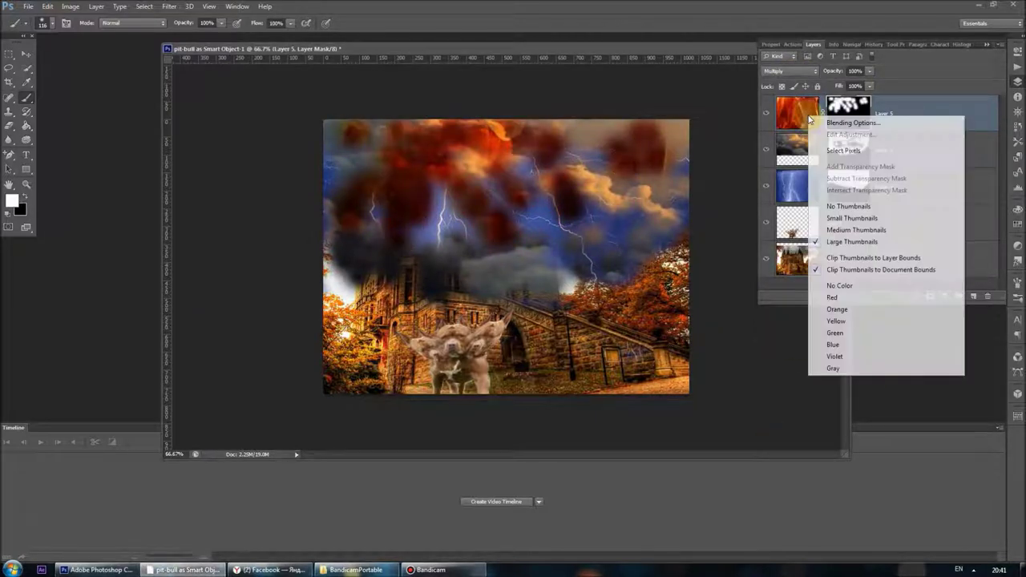
{"action": "left_click", "coordinate": [849, 120]}
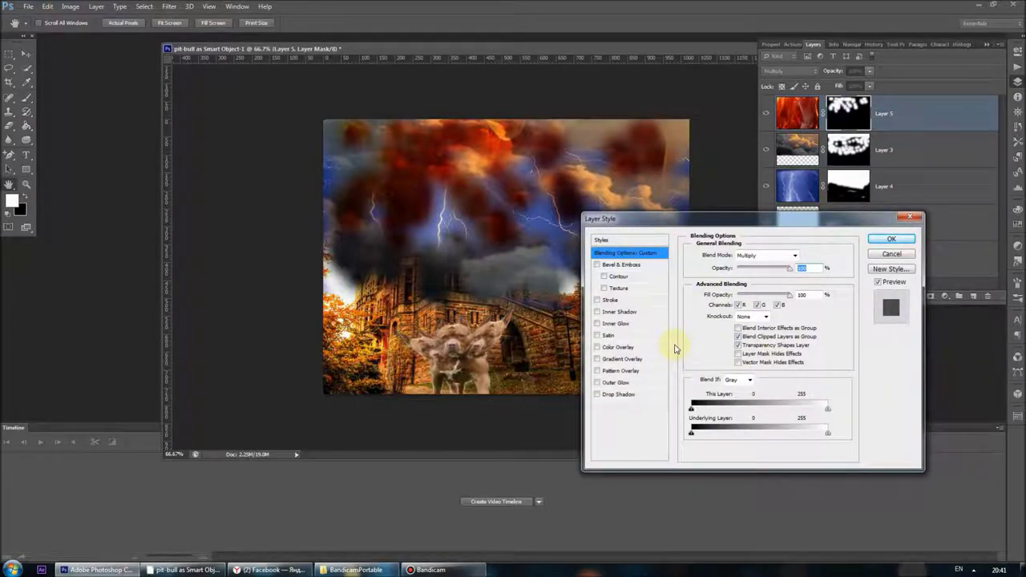
{"action": "left_click", "coordinate": [597, 336]}
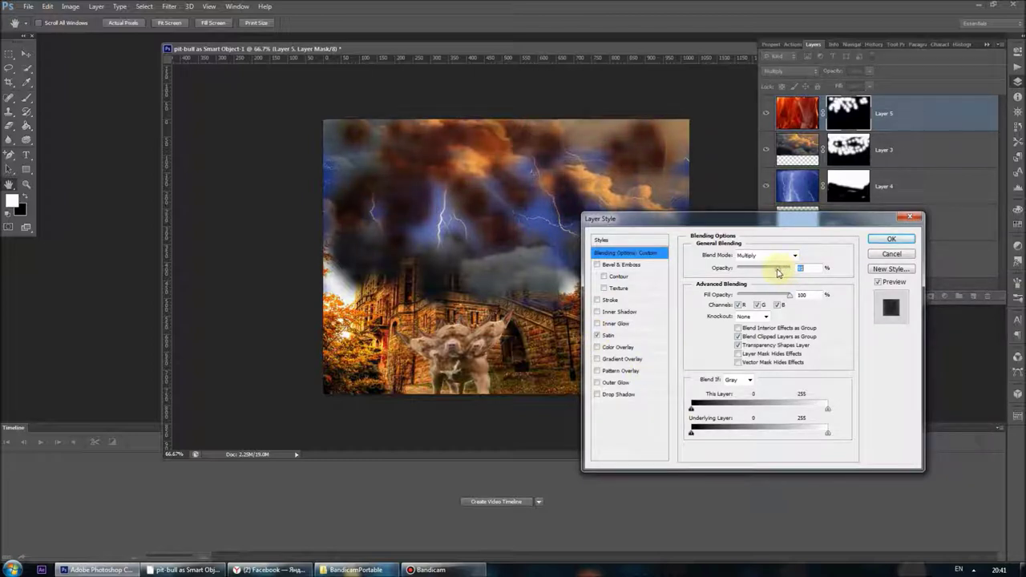
{"action": "left_click_drag", "start_coordinate": [773, 273], "coordinate": [790, 281]}
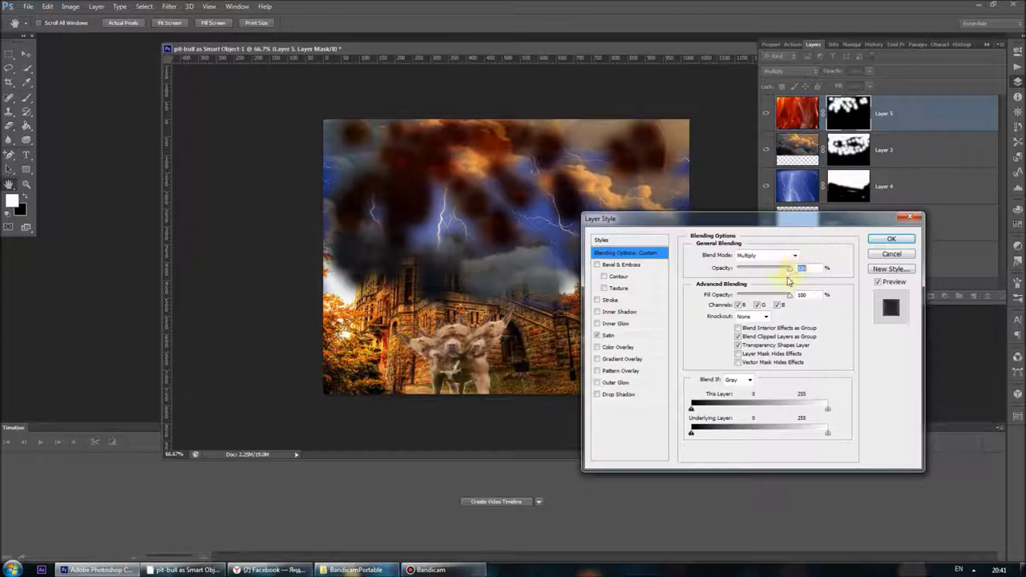
{"action": "left_click", "coordinate": [615, 348]}
{"action": "left_click_drag", "start_coordinate": [788, 273], "coordinate": [733, 273]}
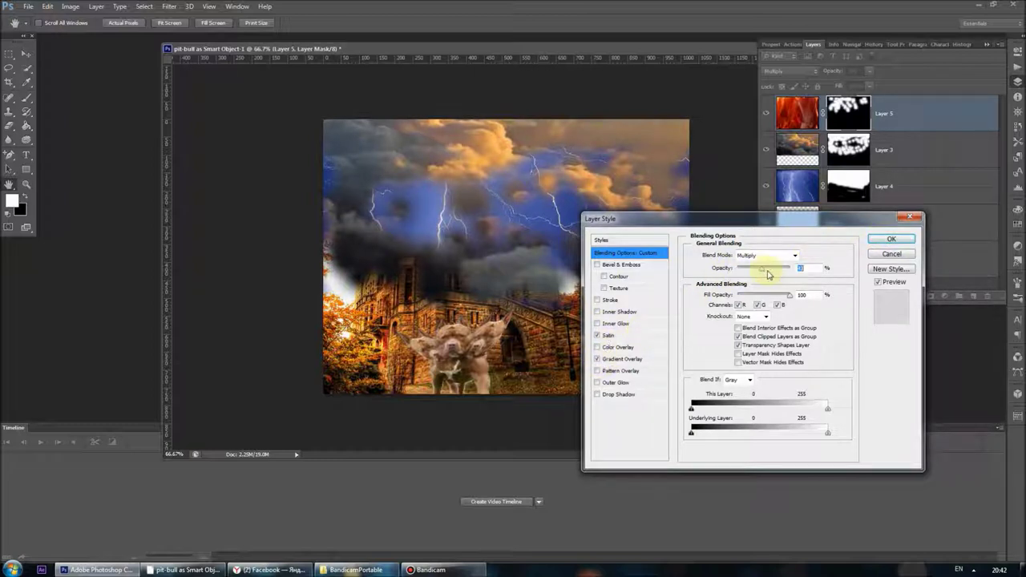
{"action": "left_click_drag", "start_coordinate": [768, 274], "coordinate": [791, 274]}
Add an 18% Violet, Green, Orange Gradient Overlay to the fire layer and apply the effects
{"action": "left_click", "coordinate": [607, 361]}
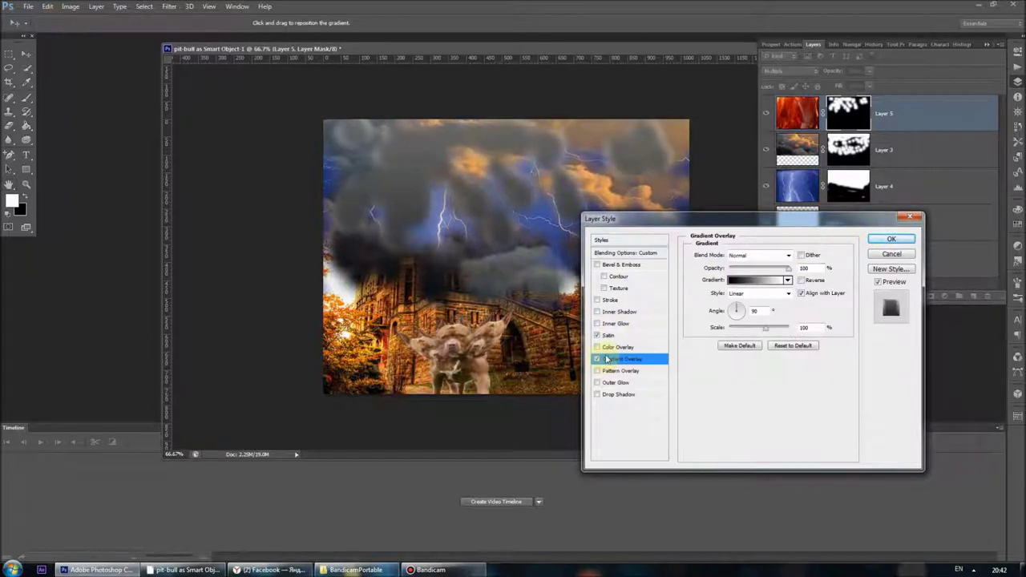
{"action": "left_click", "coordinate": [596, 360]}
{"action": "left_click", "coordinate": [596, 359]}
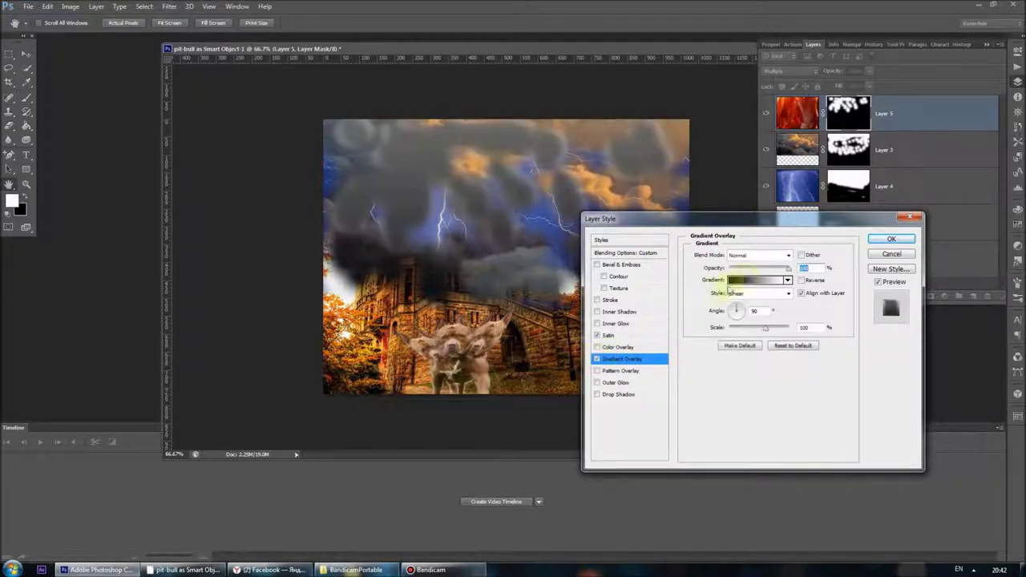
{"action": "left_click_drag", "start_coordinate": [784, 272], "coordinate": [748, 272]}
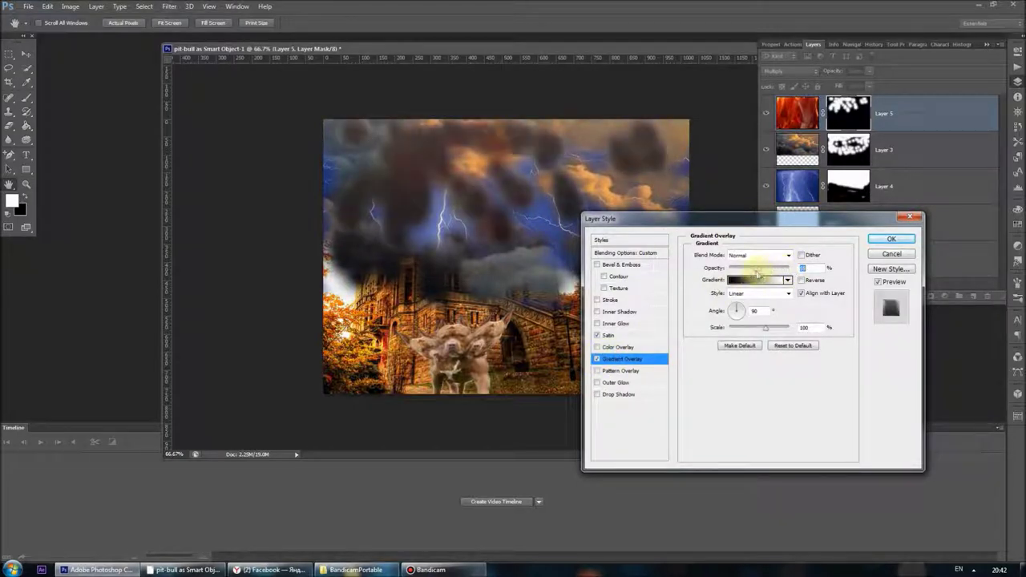
{"action": "left_click_drag", "start_coordinate": [735, 270], "coordinate": [731, 270]}
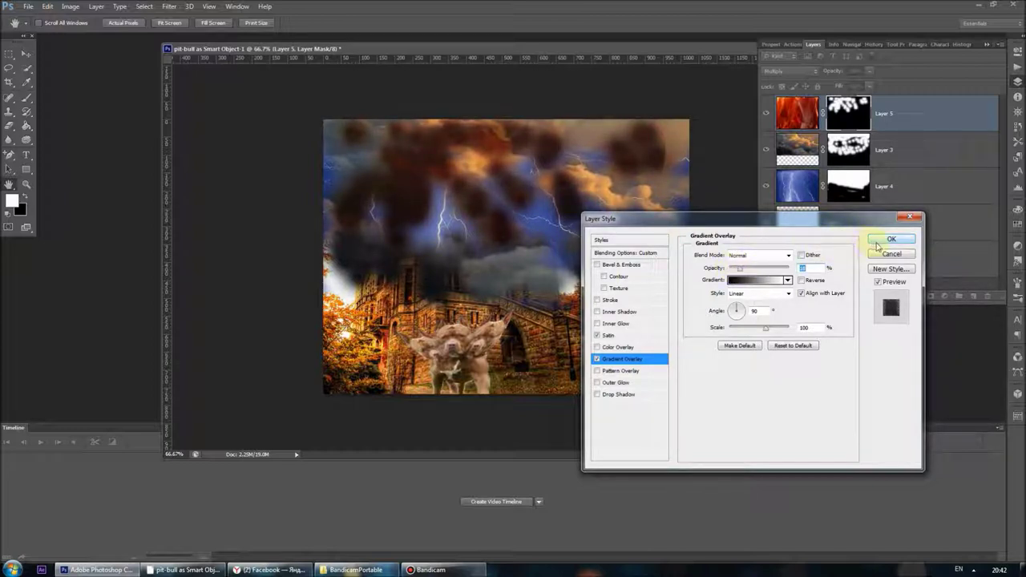
{"action": "left_click", "coordinate": [761, 280]}
{"action": "left_click", "coordinate": [701, 313]}
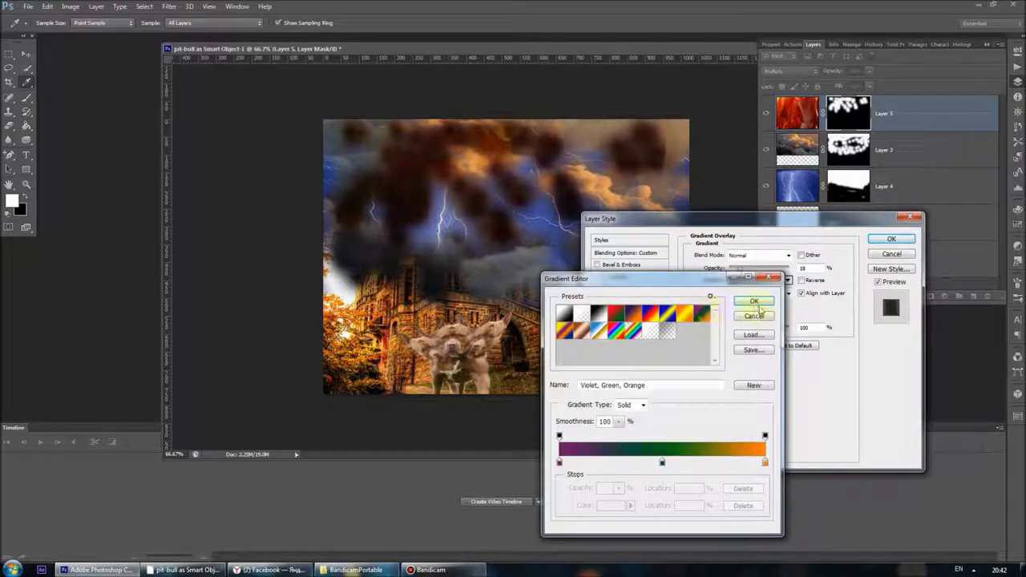
{"action": "left_click", "coordinate": [755, 302]}
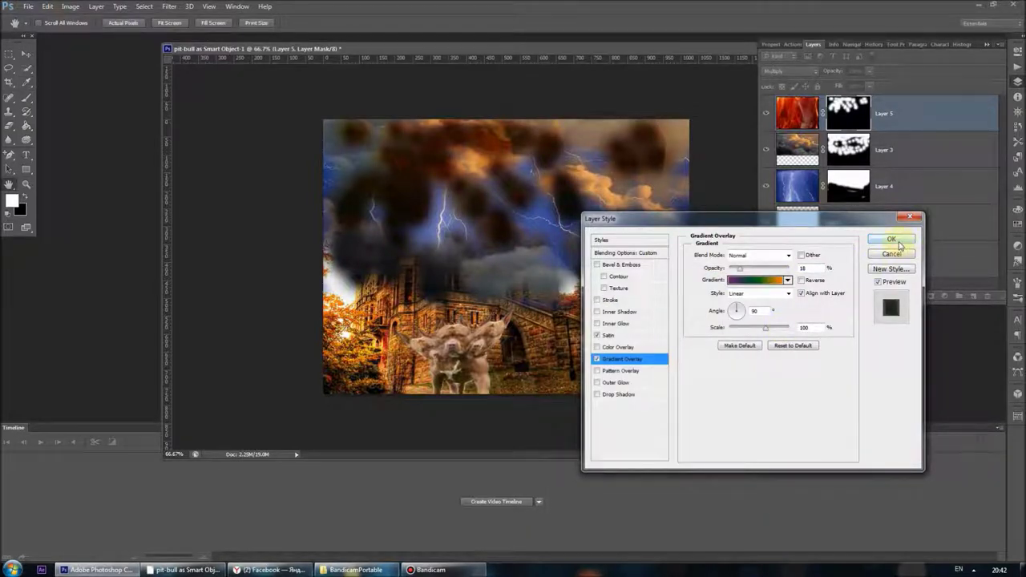
{"action": "left_click", "coordinate": [898, 241]}
{"action": "left_click", "coordinate": [990, 113]}
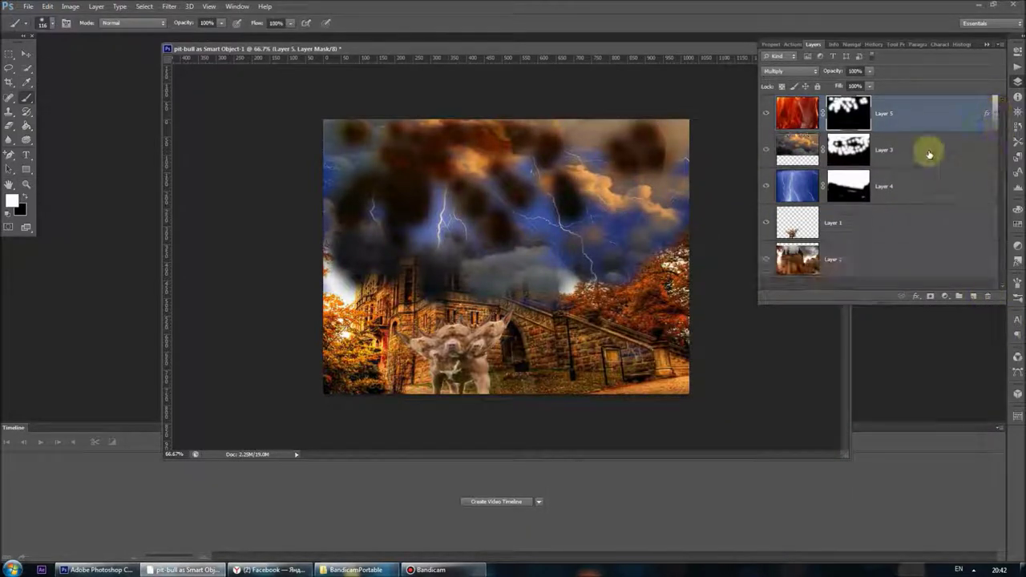
Give the Layer 3 clouds Satin, a faint grey Color Overlay and a low-opacity Gradient Overlay
{"action": "left_click", "coordinate": [963, 162]}
{"action": "right_click", "coordinate": [794, 150]}
{"action": "left_click", "coordinate": [833, 157]}
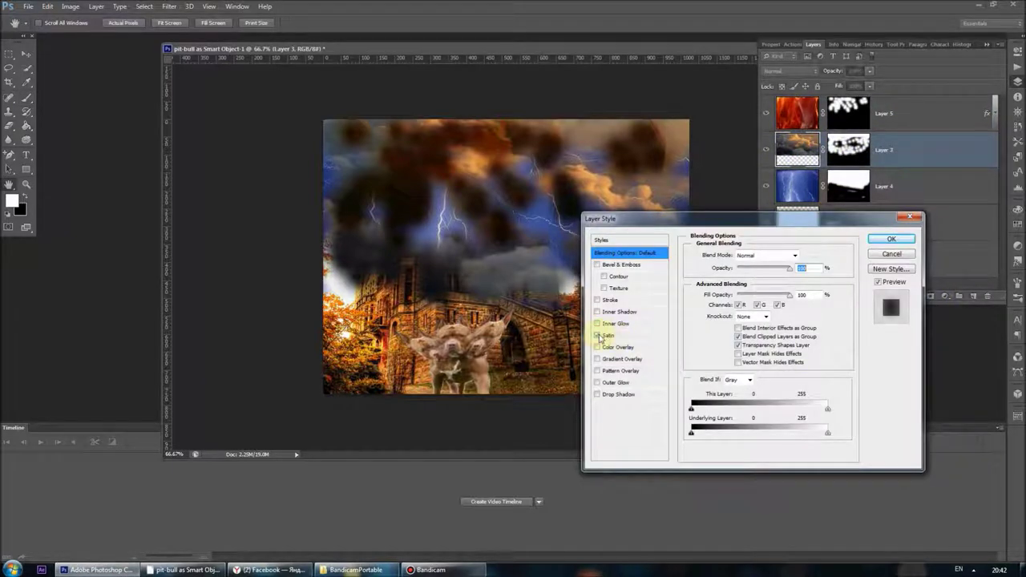
{"action": "left_click", "coordinate": [597, 335]}
{"action": "mouse_move", "coordinate": [789, 273]}
{"action": "left_mouse_down"}
{"action": "mouse_move", "coordinate": [746, 271]}
{"action": "mouse_move", "coordinate": [804, 275]}
{"action": "left_mouse_up"}
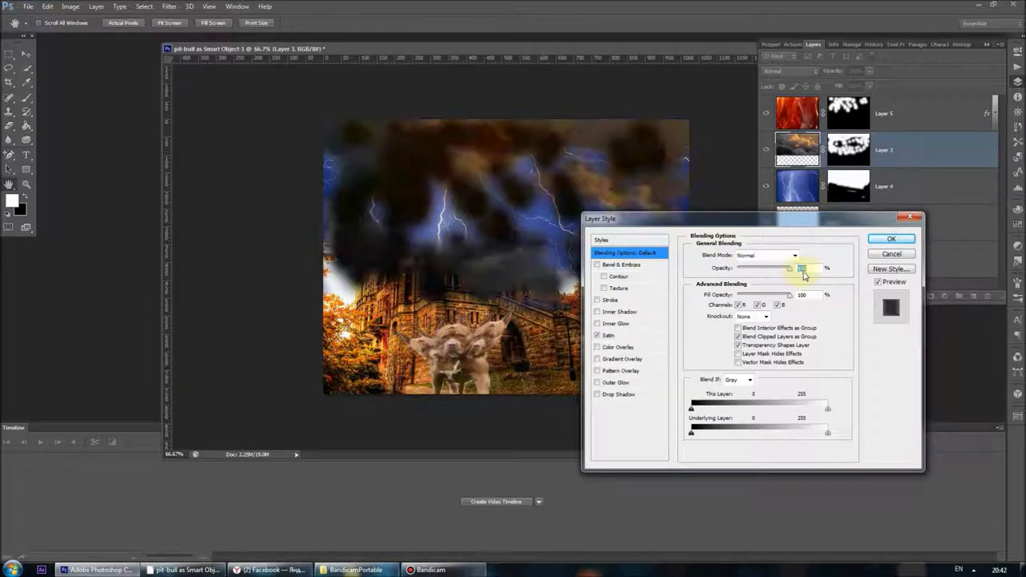
{"action": "left_click", "coordinate": [610, 349]}
{"action": "left_click_drag", "start_coordinate": [767, 273], "coordinate": [745, 274]}
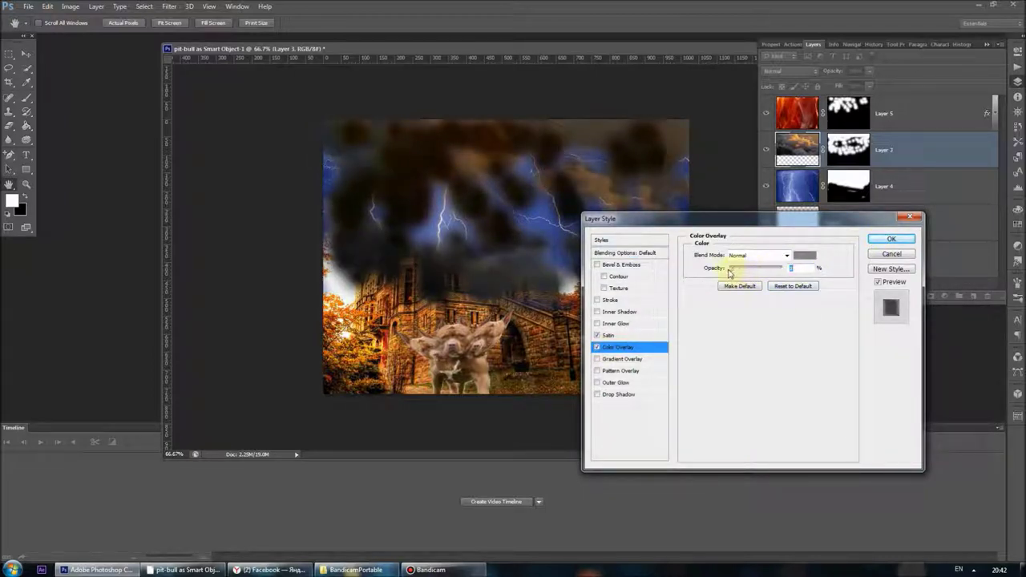
{"action": "left_click", "coordinate": [623, 360]}
{"action": "left_click_drag", "start_coordinate": [785, 272], "coordinate": [747, 273]}
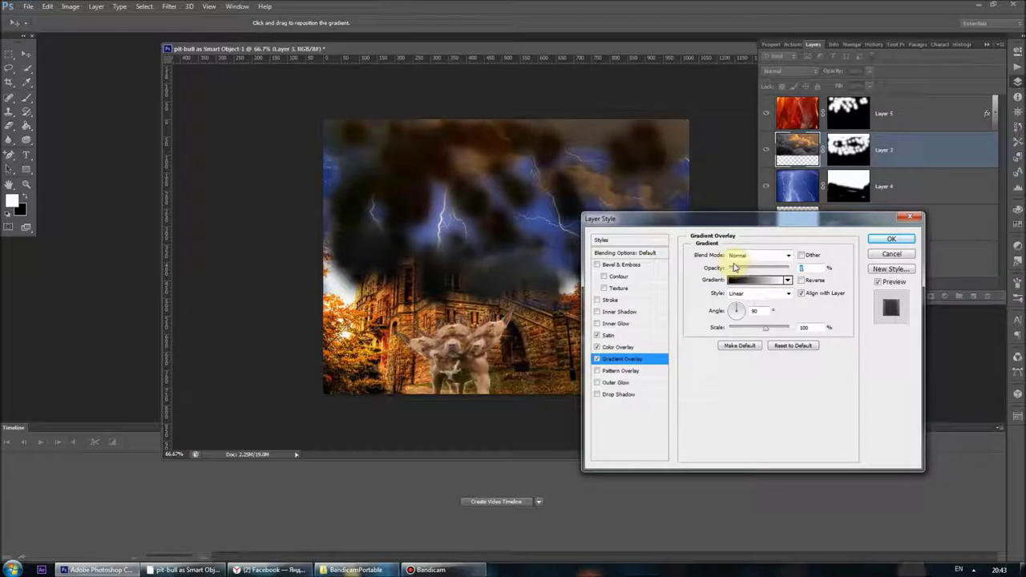
{"action": "left_click", "coordinate": [890, 242]}
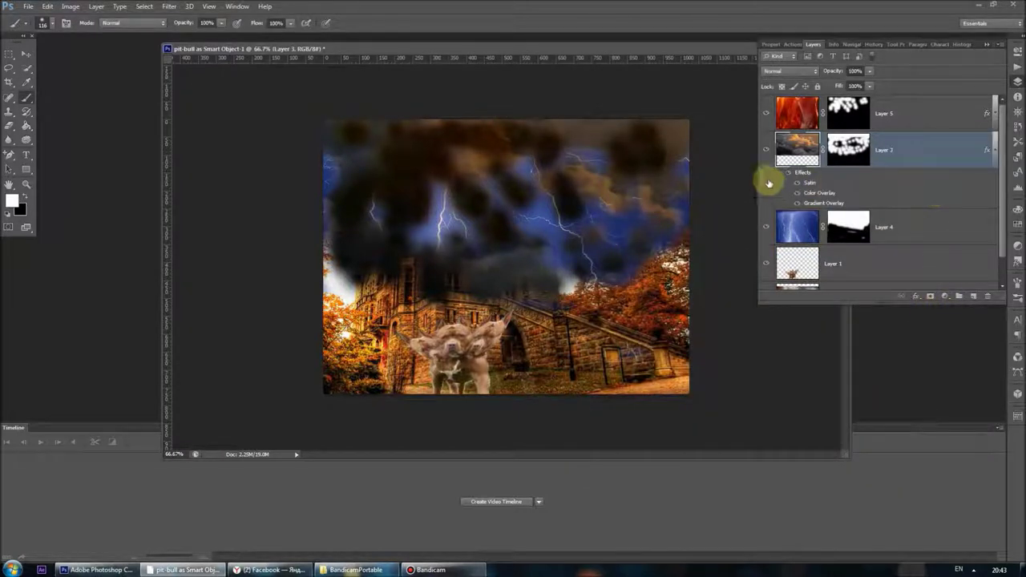
{"action": "left_click", "coordinate": [994, 149]}
{"action": "left_click", "coordinate": [802, 192]}
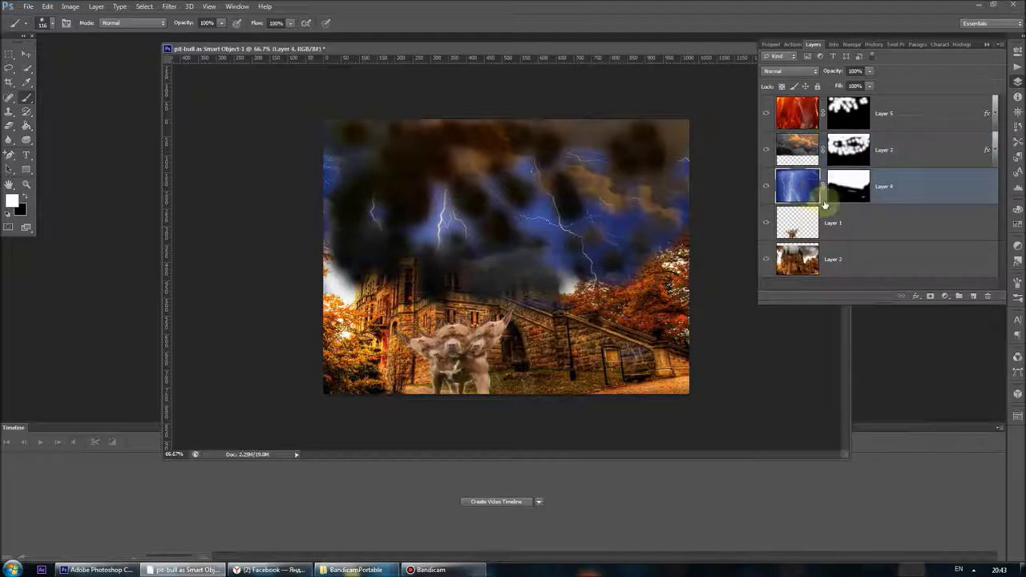
Give the lightning Layer 4 an Outer Glow and 38% opacity
{"action": "right_click", "coordinate": [802, 196]}
{"action": "left_click", "coordinate": [807, 201]}
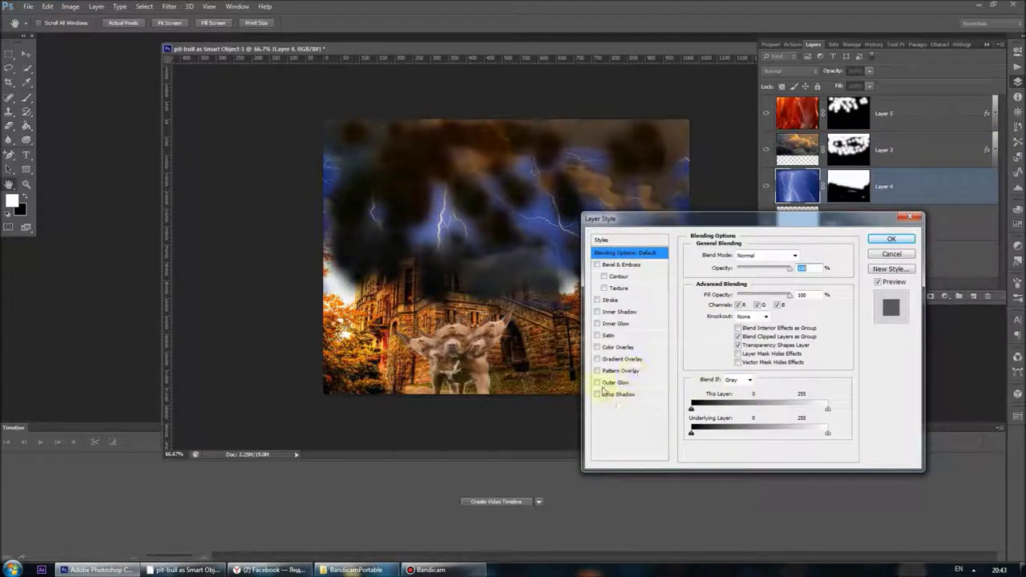
{"action": "left_click", "coordinate": [596, 383]}
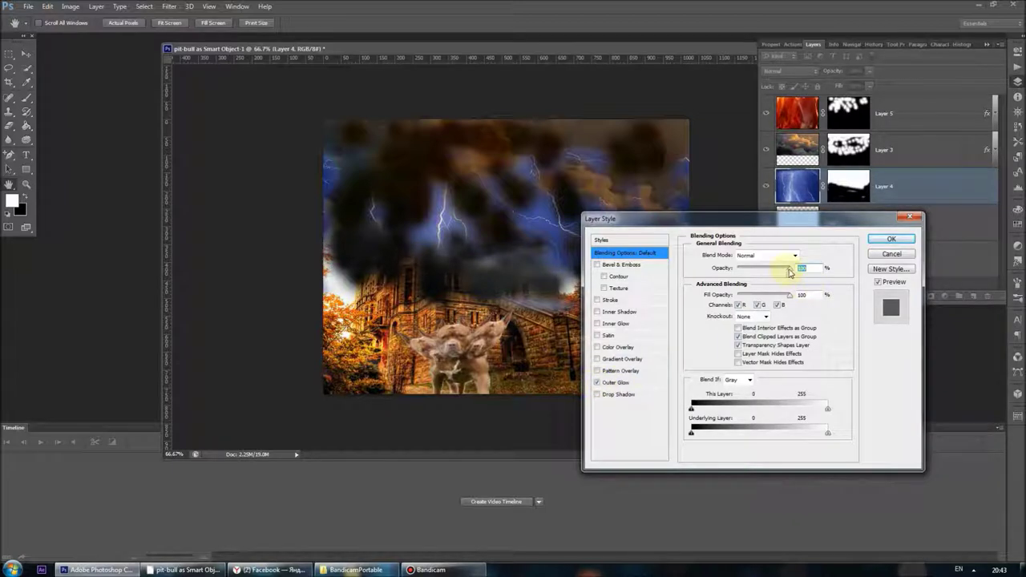
{"action": "left_click_drag", "start_coordinate": [768, 274], "coordinate": [760, 276]}
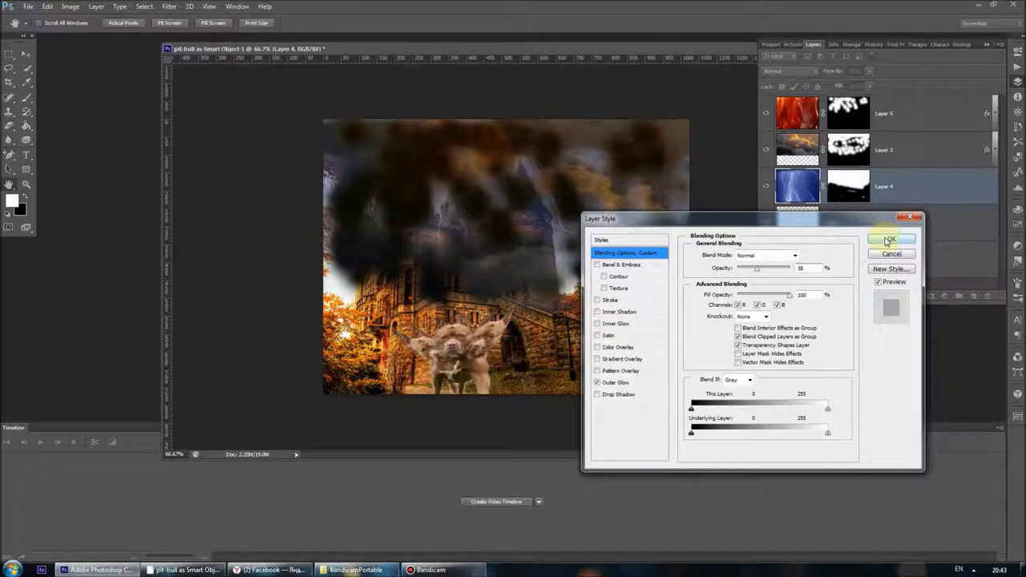
{"action": "left_click", "coordinate": [889, 240]}
Add Satin, a thin Color Overlay and a weak Gradient Overlay to castle Layer 2
{"action": "left_click", "coordinate": [852, 279]}
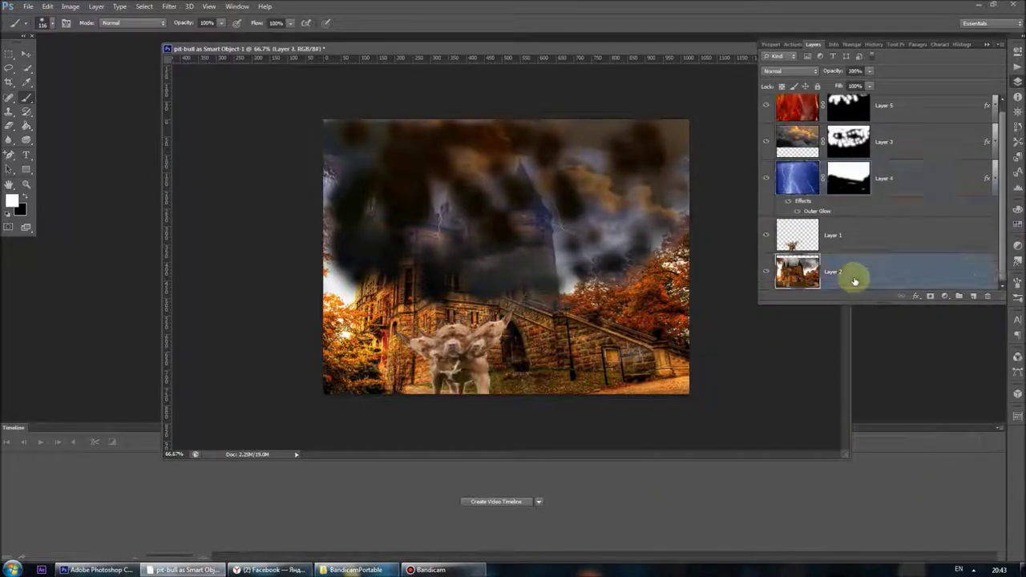
{"action": "right_click", "coordinate": [858, 271]}
{"action": "left_click", "coordinate": [897, 158]}
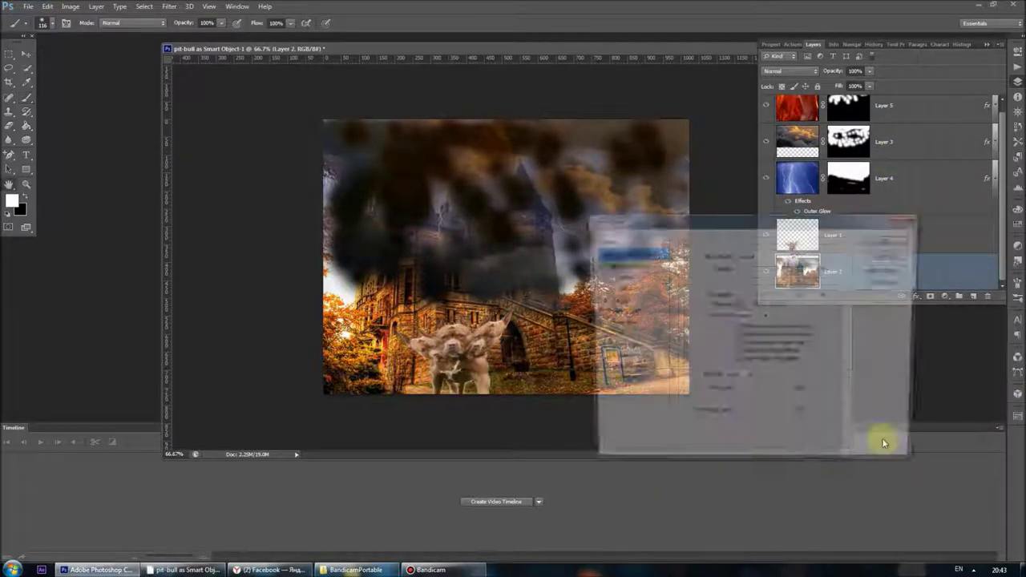
{"action": "left_click", "coordinate": [596, 336]}
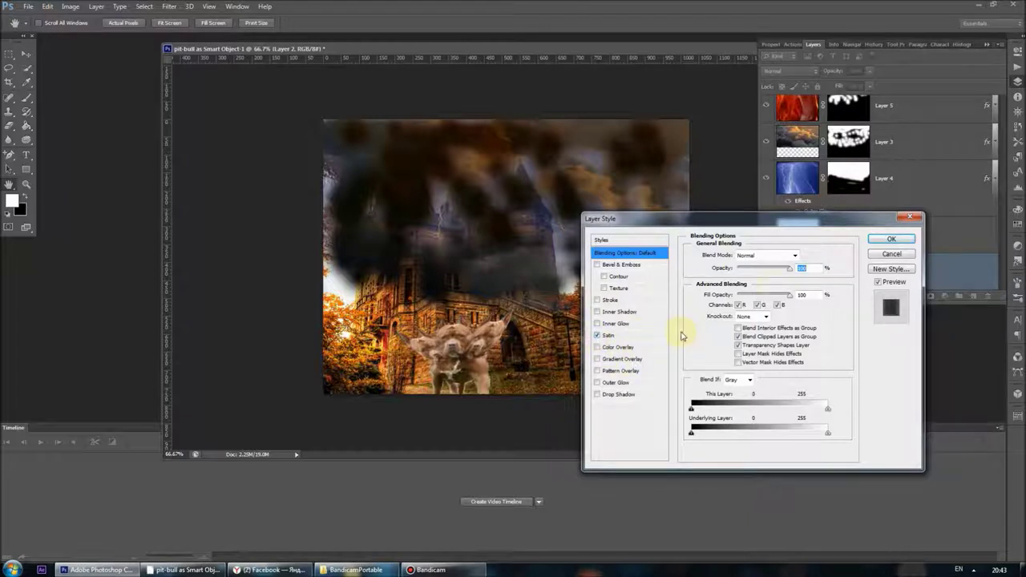
{"action": "left_click", "coordinate": [618, 347]}
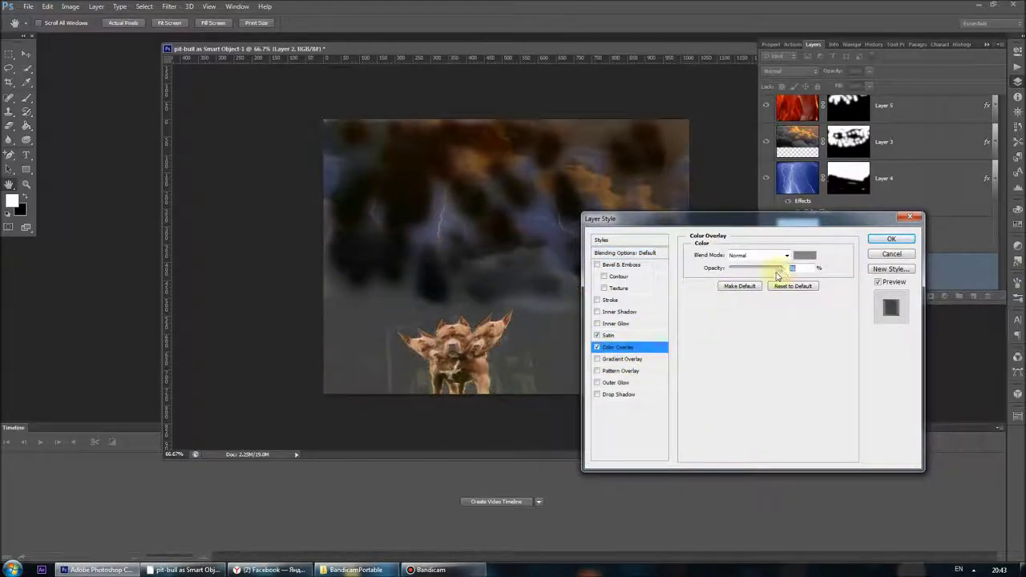
{"action": "left_click_drag", "start_coordinate": [744, 277], "coordinate": [745, 273]}
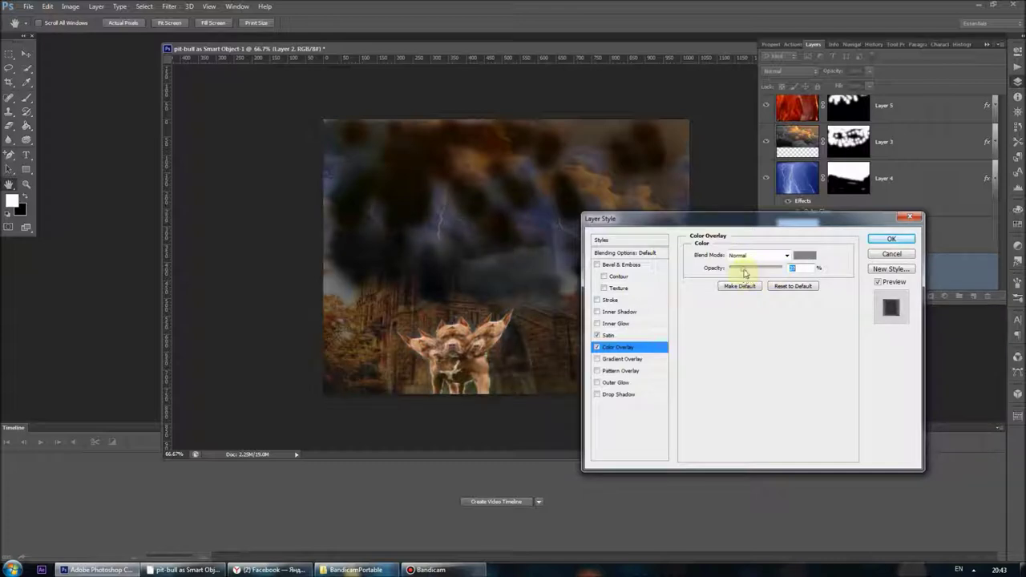
{"action": "left_click", "coordinate": [625, 359]}
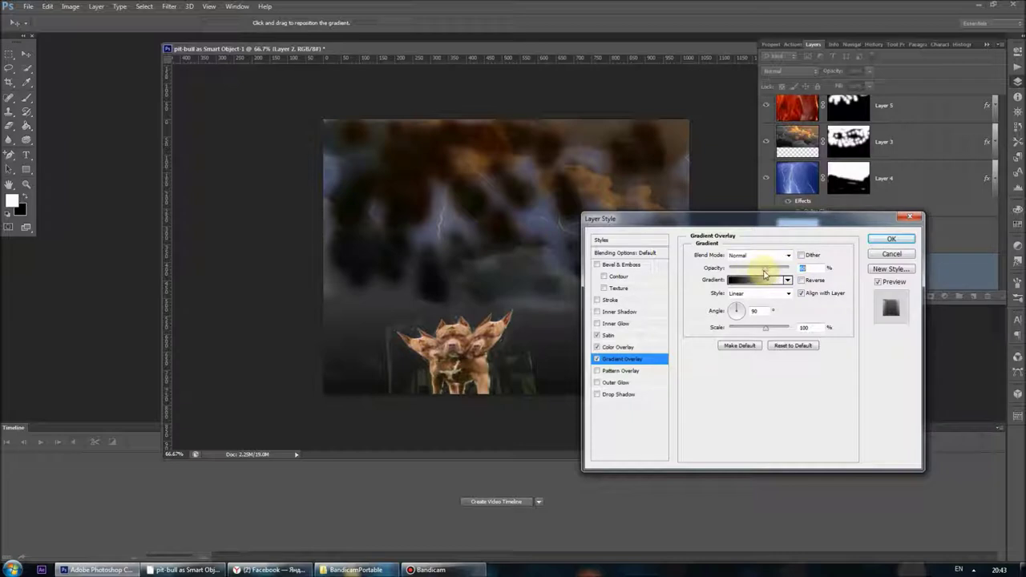
{"action": "left_click_drag", "start_coordinate": [746, 275], "coordinate": [746, 275]}
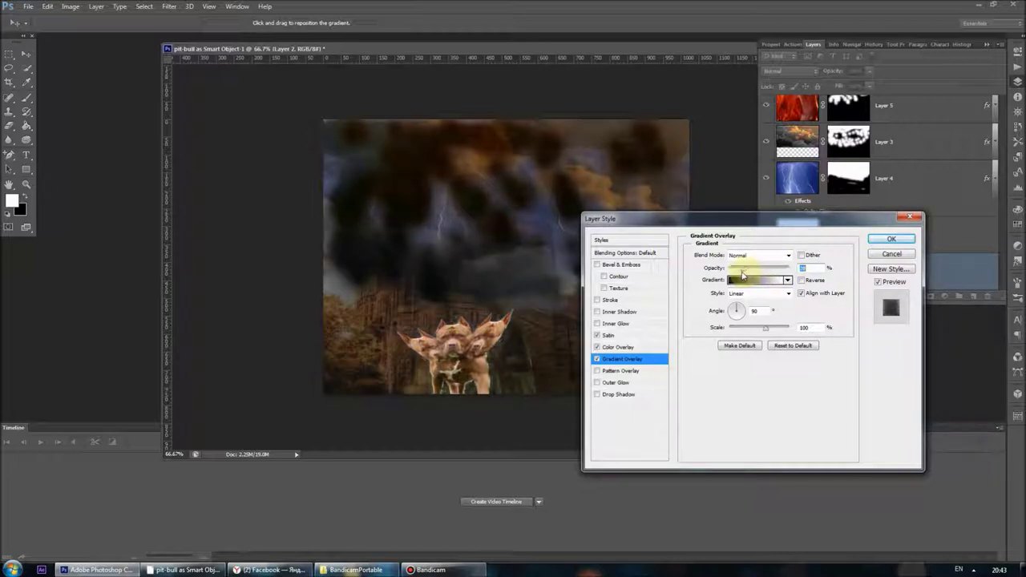
{"action": "left_click", "coordinate": [887, 239]}
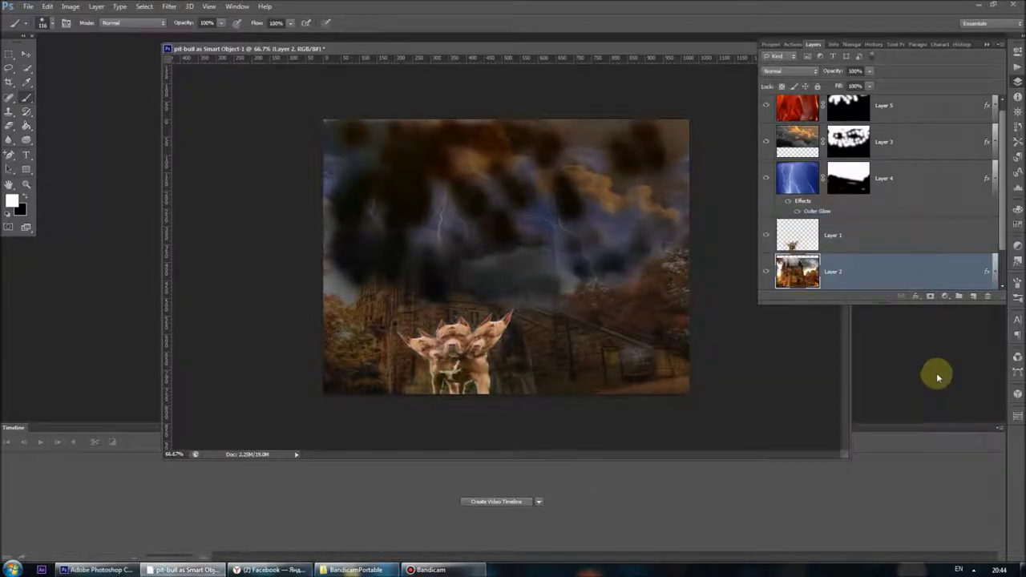
{"action": "left_click", "coordinate": [801, 247]}
Add a Satin effect and a Colour Overlay to the dog layer, Layer 1
{"action": "right_click", "coordinate": [801, 245]}
{"action": "left_click", "coordinate": [845, 247]}
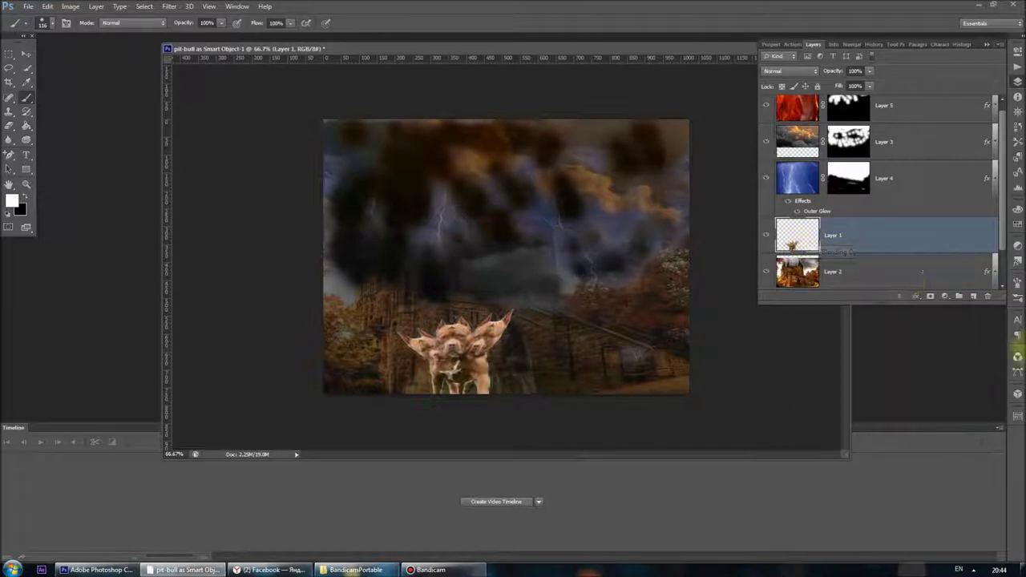
{"action": "left_click", "coordinate": [607, 335]}
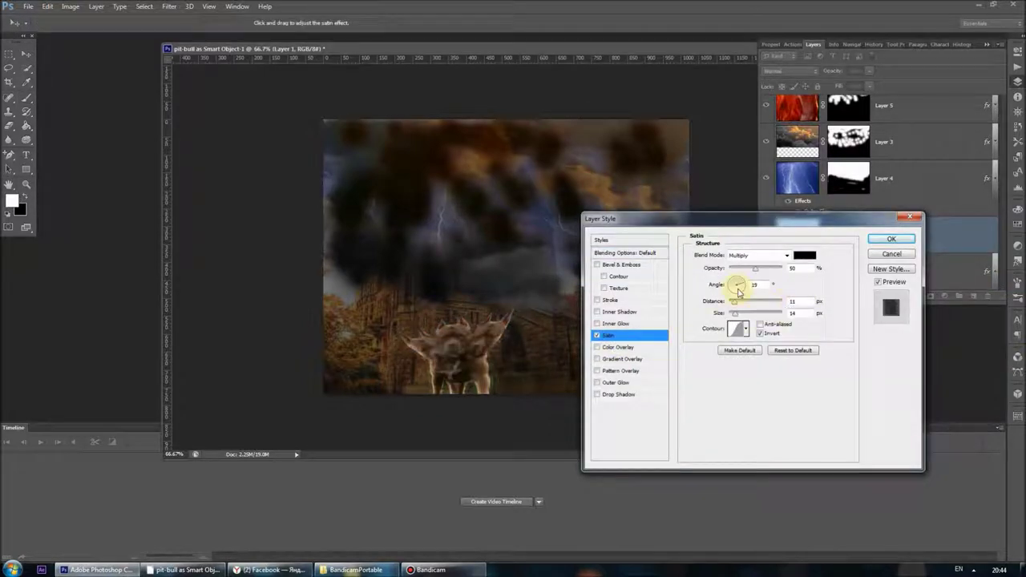
{"action": "left_click_drag", "start_coordinate": [761, 275], "coordinate": [763, 276]}
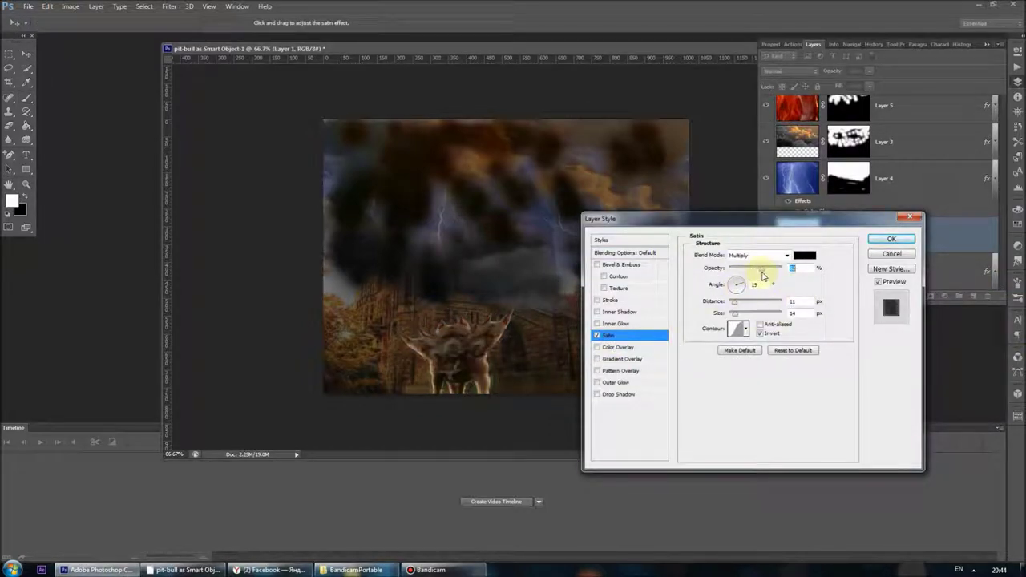
{"action": "left_click", "coordinate": [641, 347]}
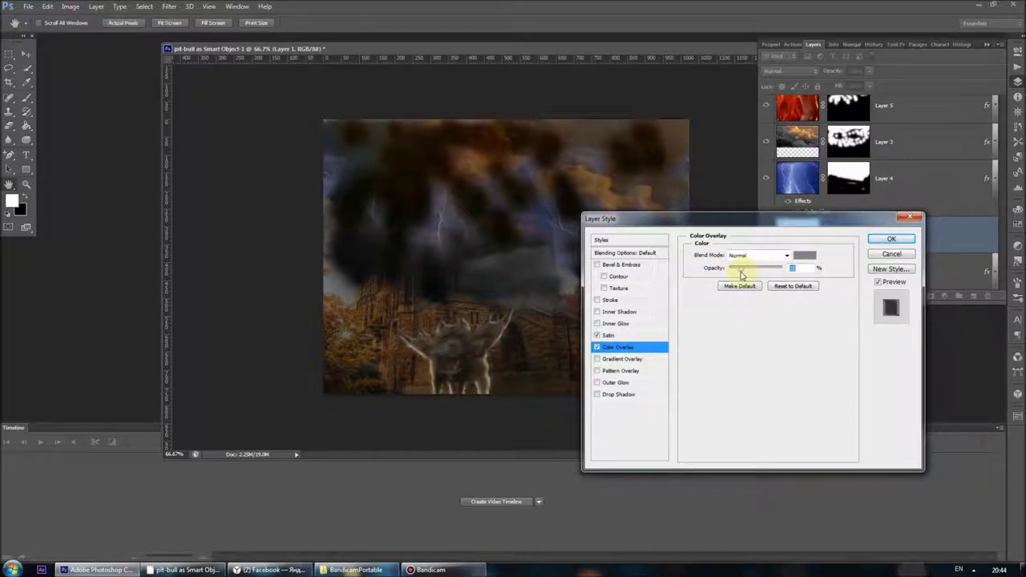
Add a faint Gradient Overlay with the existing two-colour gradient and apply the style
{"action": "left_click", "coordinate": [637, 361]}
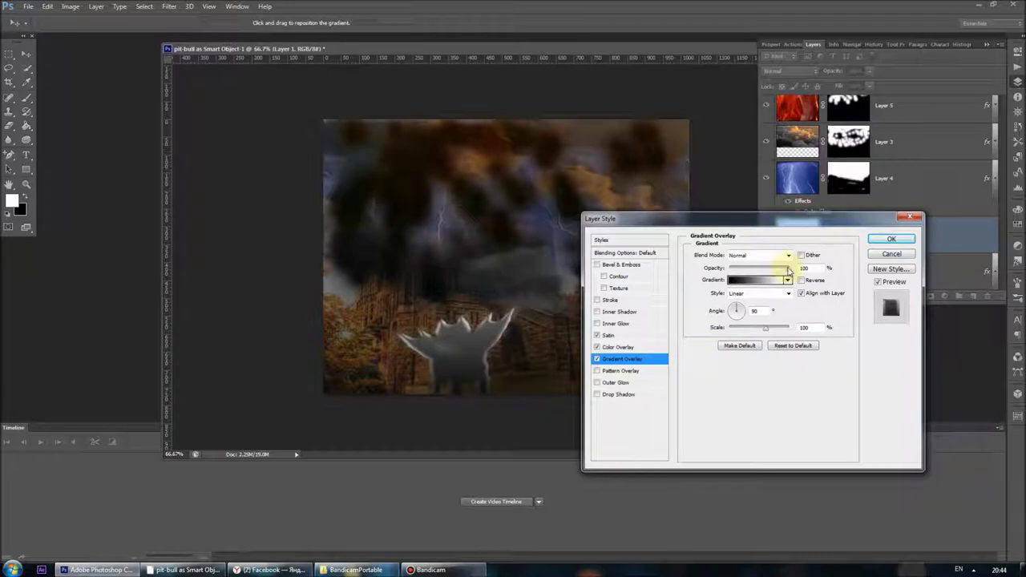
{"action": "left_click_drag", "start_coordinate": [773, 275], "coordinate": [764, 275]}
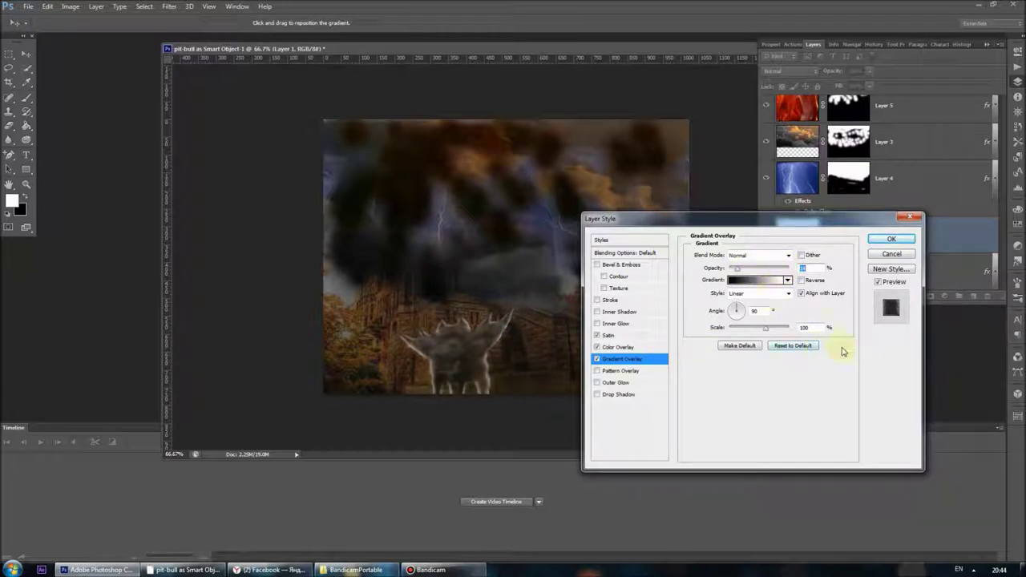
{"action": "left_click", "coordinate": [747, 282]}
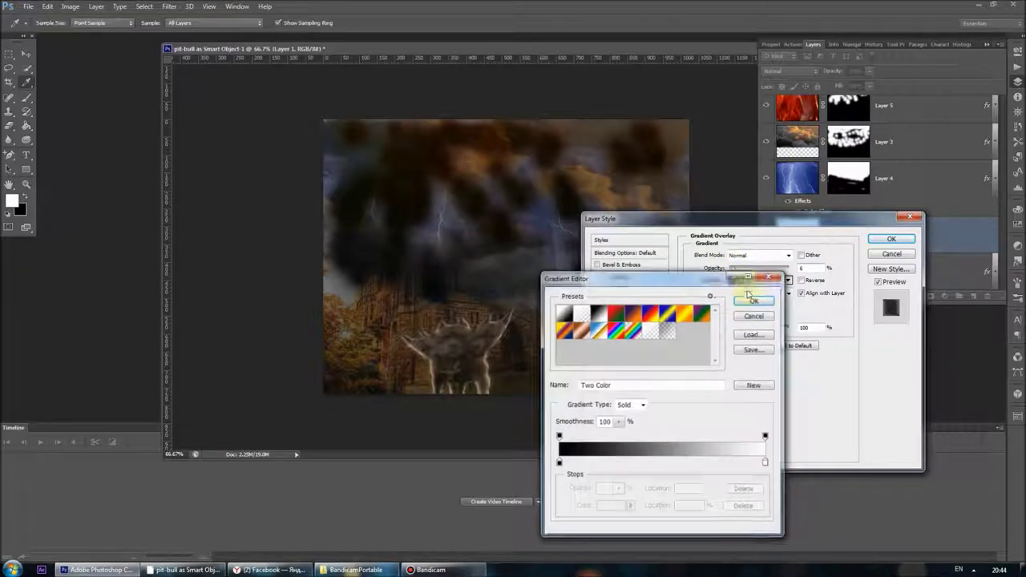
{"action": "left_click", "coordinate": [761, 301]}
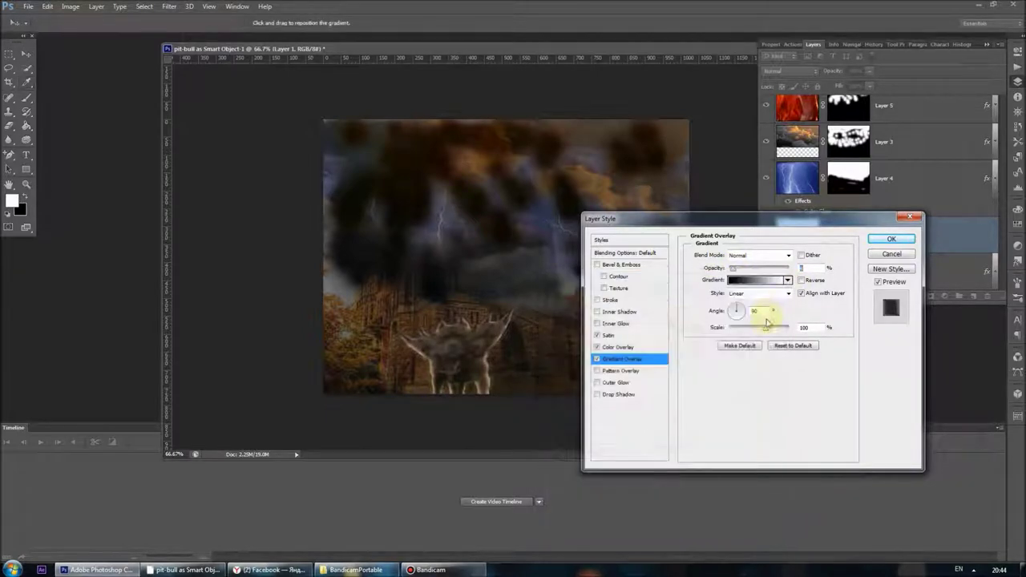
{"action": "left_click", "coordinate": [884, 240]}
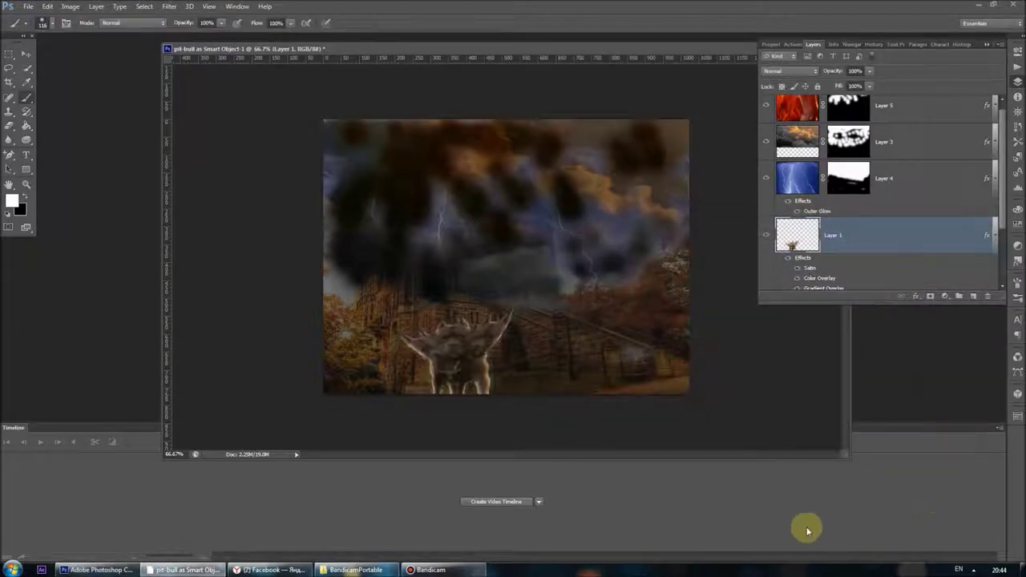
Give the castle layer, Layer 2, a Drop Shadow and collapse both layers' effect lists
{"action": "left_click", "coordinate": [995, 235]}
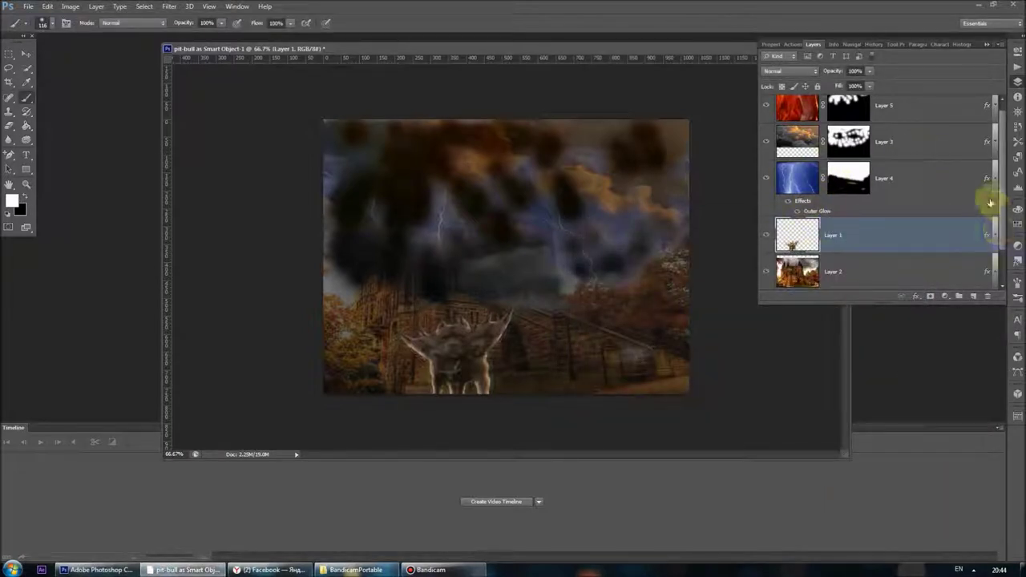
{"action": "scroll", "coordinate": [984, 177], "scroll_direction": "down", "scroll_amount": 1}
{"action": "right_click", "coordinate": [808, 240]}
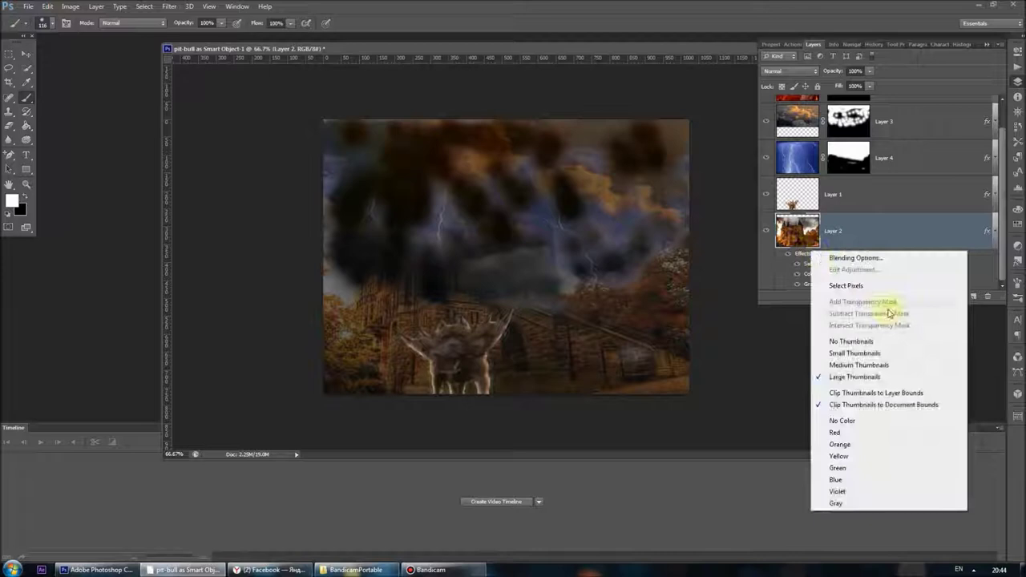
{"action": "left_click", "coordinate": [858, 258]}
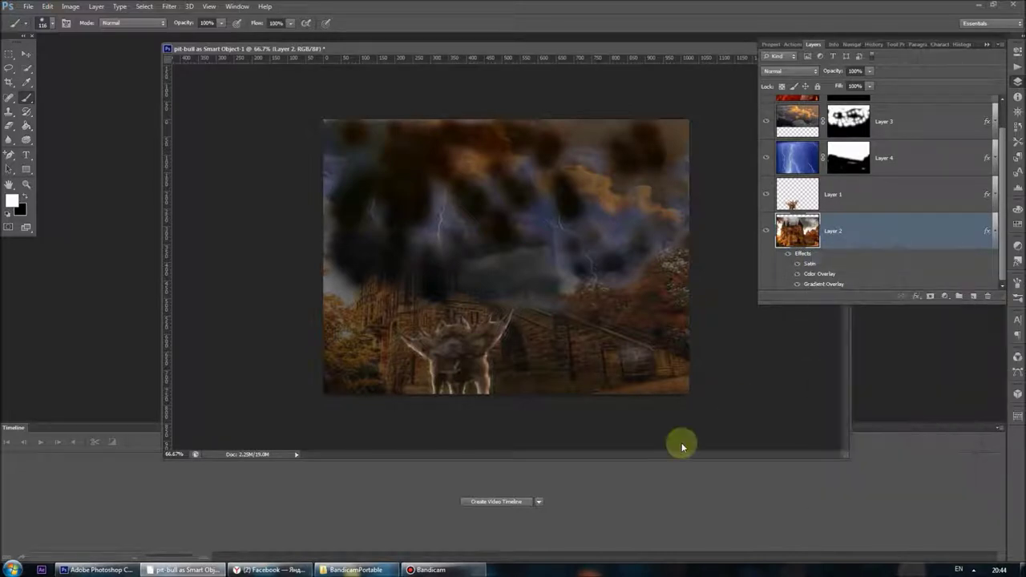
{"action": "left_click", "coordinate": [628, 394]}
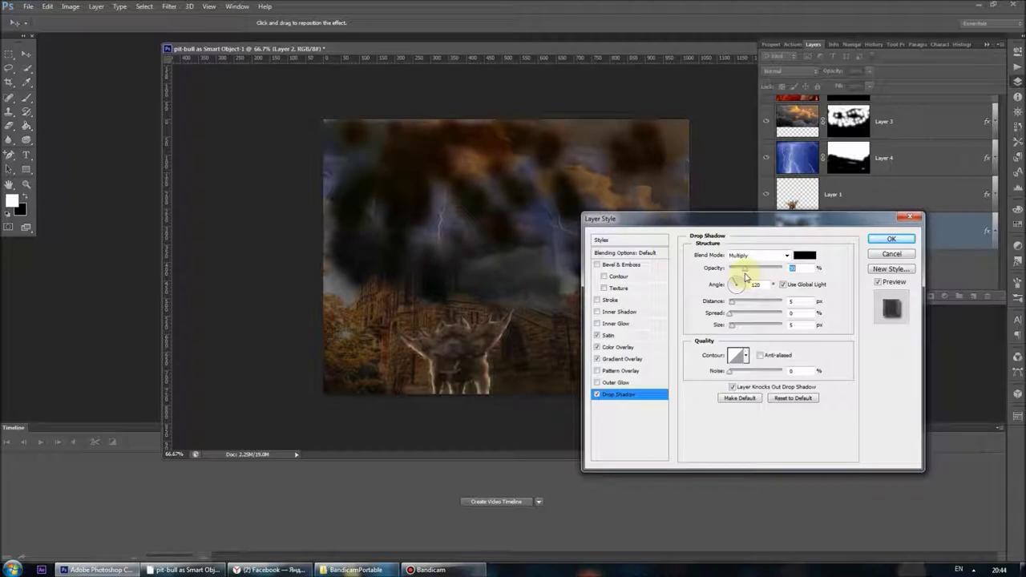
{"action": "left_click", "coordinate": [907, 237]}
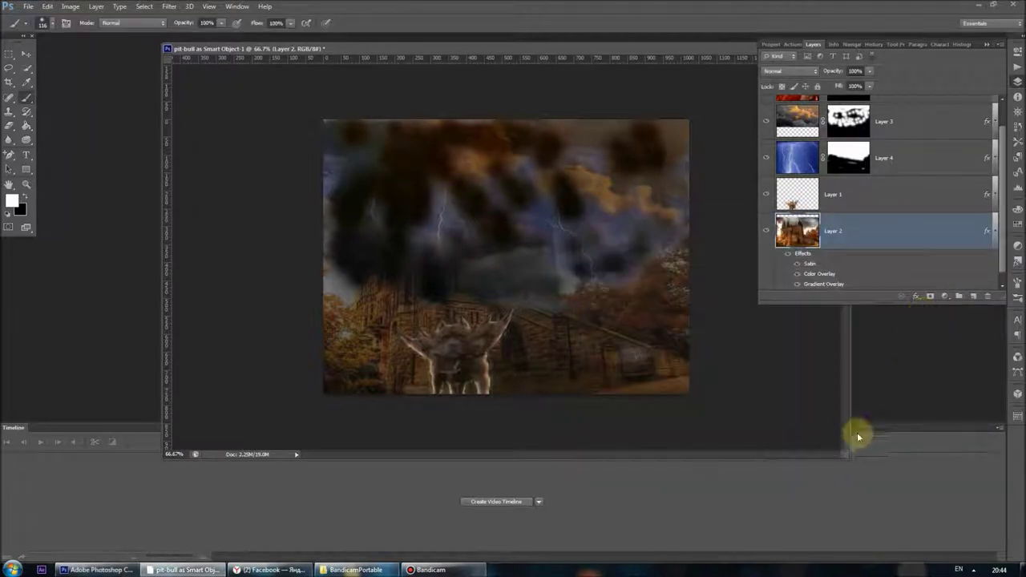
{"action": "left_click", "coordinate": [995, 231]}
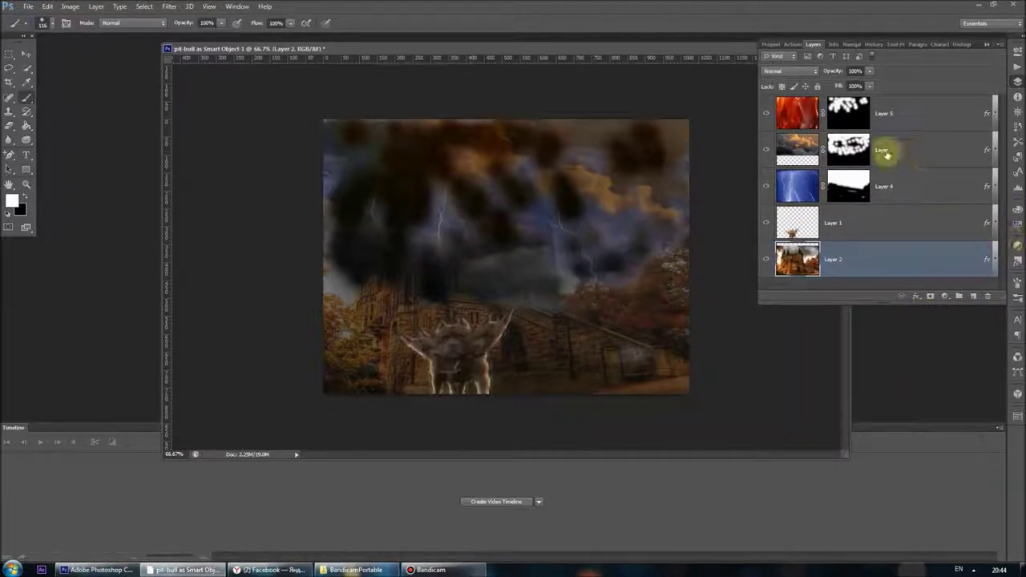
Draw a white rectangle covering the whole canvas and move it to the top of the layer stack
{"action": "left_click", "coordinate": [26, 168]}
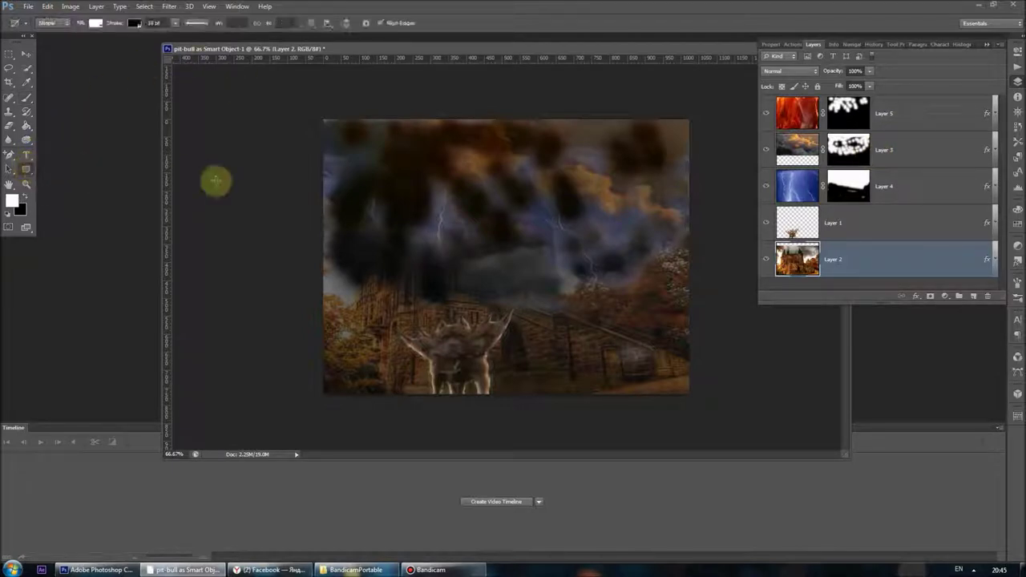
{"action": "left_click", "coordinate": [208, 175]}
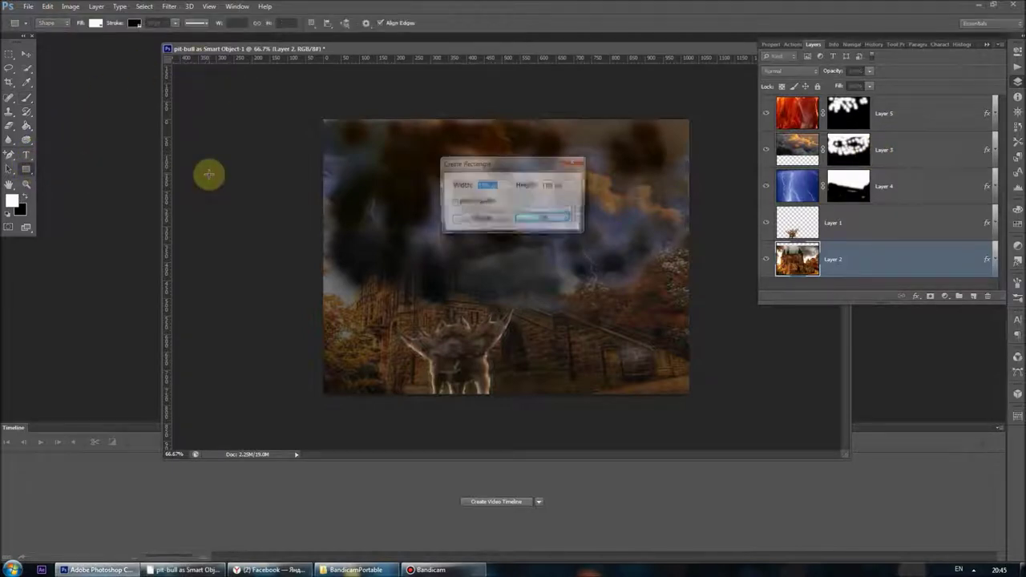
{"action": "left_click", "coordinate": [572, 162]}
{"action": "mouse_move", "coordinate": [299, 98]}
{"action": "left_mouse_down"}
{"action": "mouse_move", "coordinate": [574, 443]}
{"action": "mouse_move", "coordinate": [733, 473]}
{"action": "left_mouse_up"}
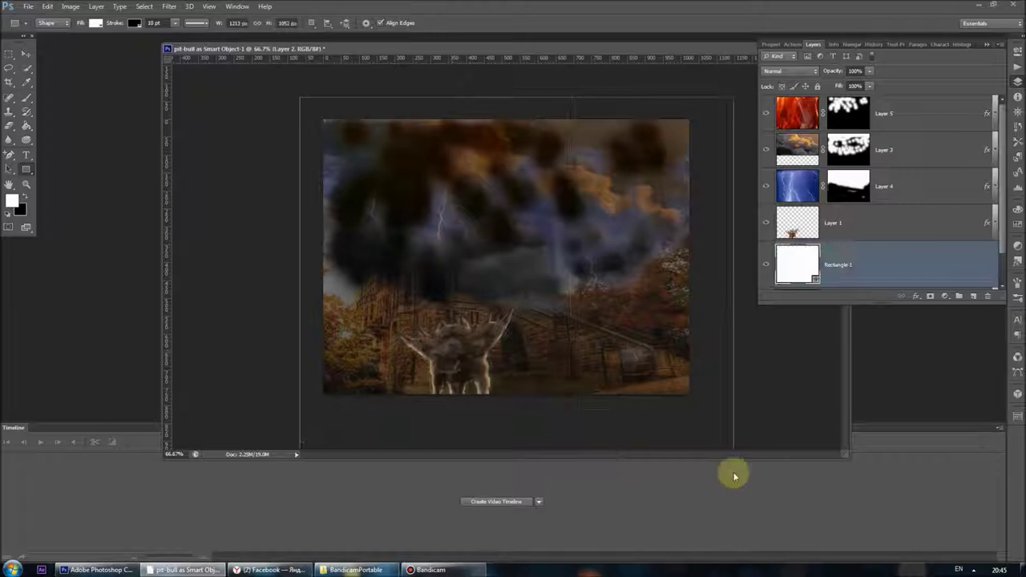
{"action": "left_click", "coordinate": [24, 52]}
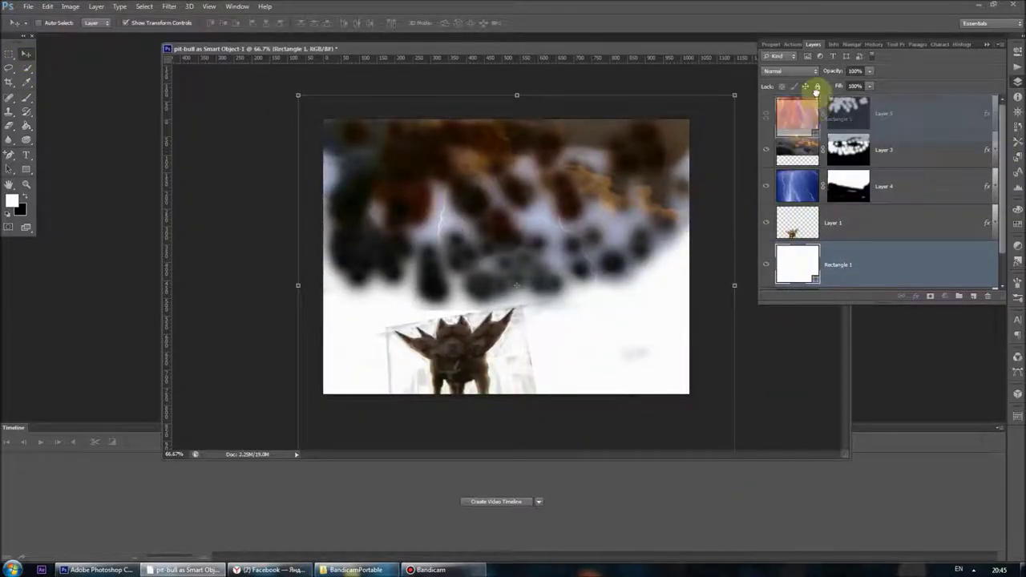
{"action": "left_click_drag", "start_coordinate": [815, 187], "coordinate": [813, 92]}
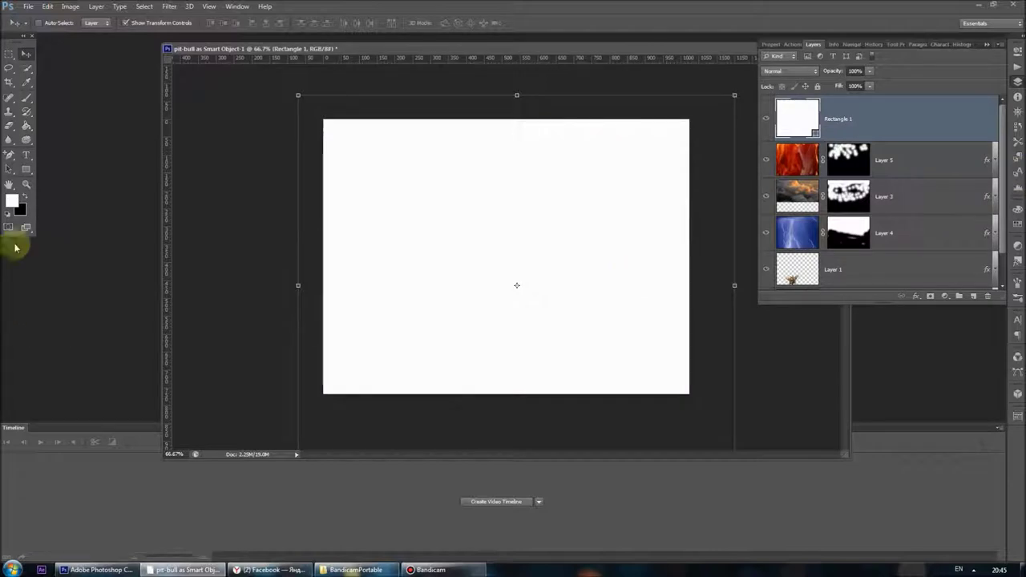
Fill Rectangle 1 with black and lower its opacity to 49%
{"action": "left_click", "coordinate": [26, 126]}
{"action": "left_click", "coordinate": [481, 201]}
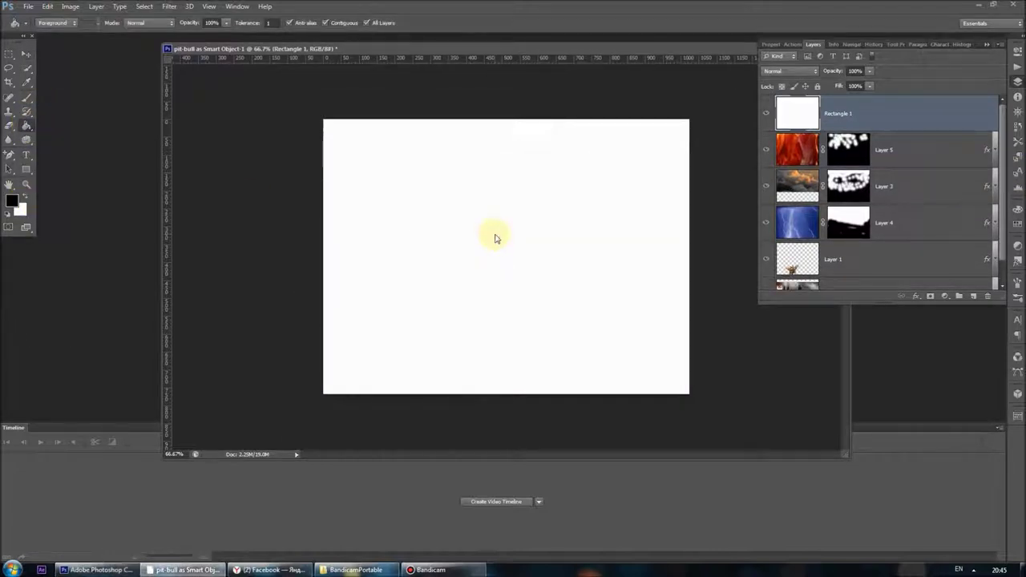
{"action": "left_click", "coordinate": [494, 233]}
{"action": "left_click_drag", "start_coordinate": [870, 74], "coordinate": [857, 88]}
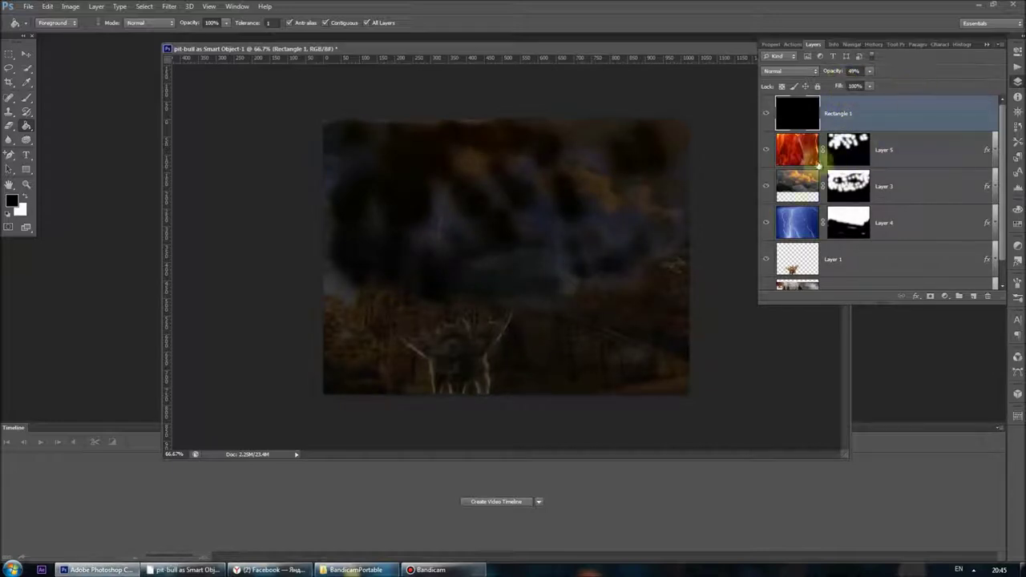
{"action": "scroll", "coordinate": [969, 261], "scroll_direction": "down", "scroll_amount": 1}
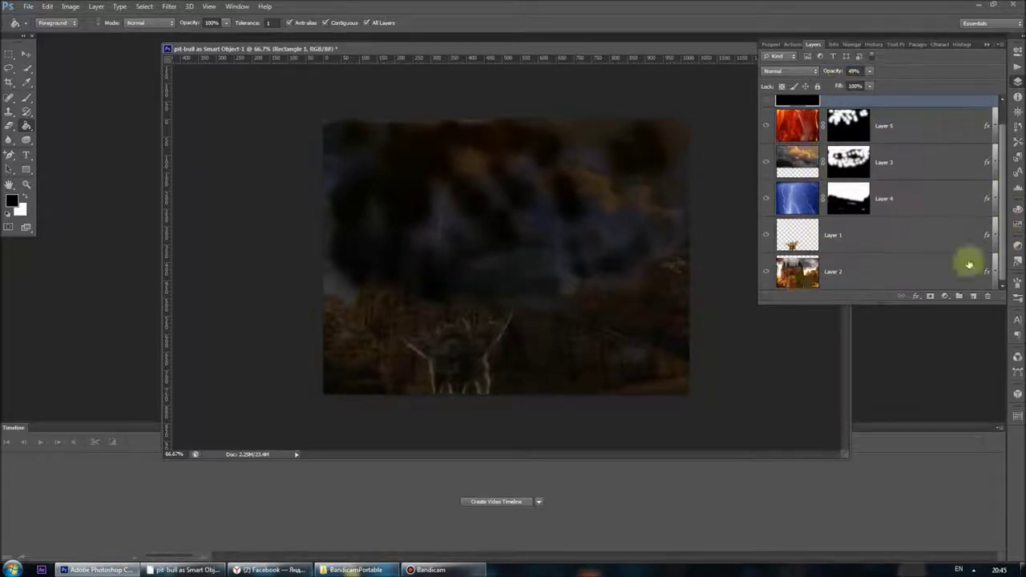
Commit a no-change transform on Layer 2, then stretch Layer 3's clouds upward and apply
{"action": "left_click", "coordinate": [789, 273]}
{"action": "key", "text": "ctrl+t"}
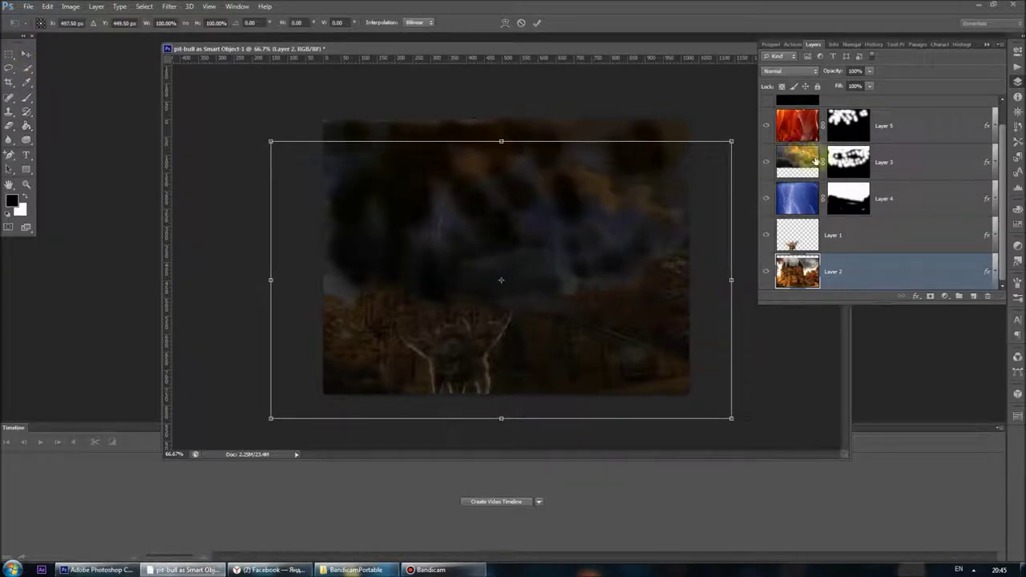
{"action": "key", "text": "Return"}
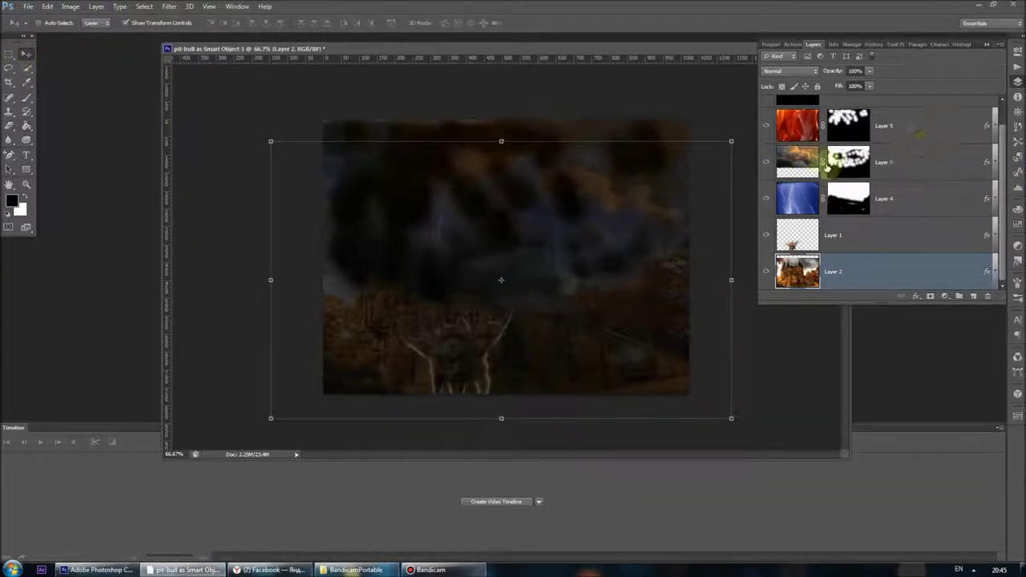
{"action": "left_click", "coordinate": [801, 160]}
{"action": "left_click", "coordinate": [527, 100]}
{"action": "left_click_drag", "start_coordinate": [527, 100], "coordinate": [527, 94]}
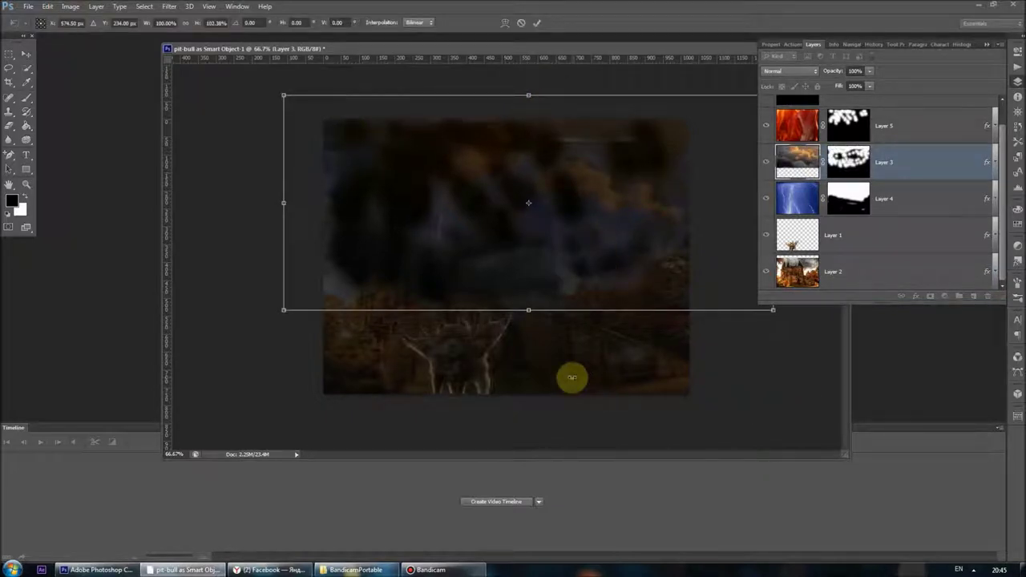
{"action": "left_click", "coordinate": [27, 53]}
{"action": "left_click", "coordinate": [484, 215]}
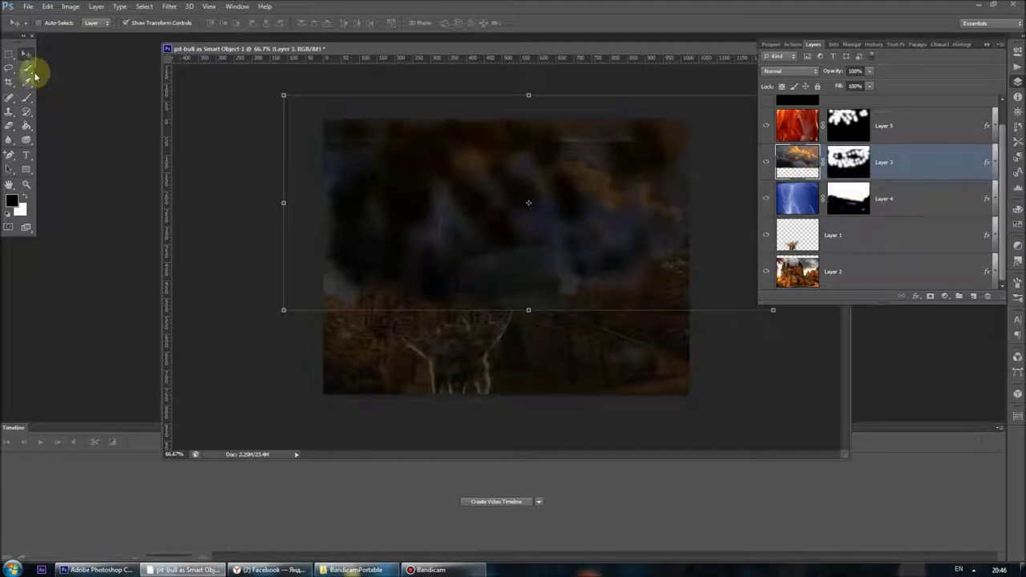
Stretch the cloud layer down toward the bottom of the picture and apply
{"action": "left_click", "coordinate": [851, 160]}
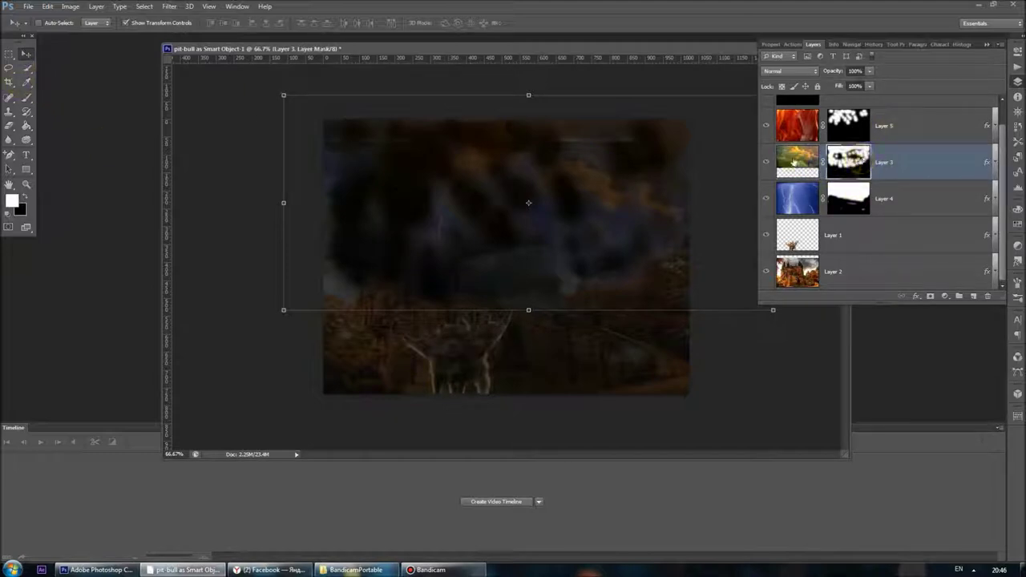
{"action": "left_click_drag", "start_coordinate": [528, 313], "coordinate": [500, 399]}
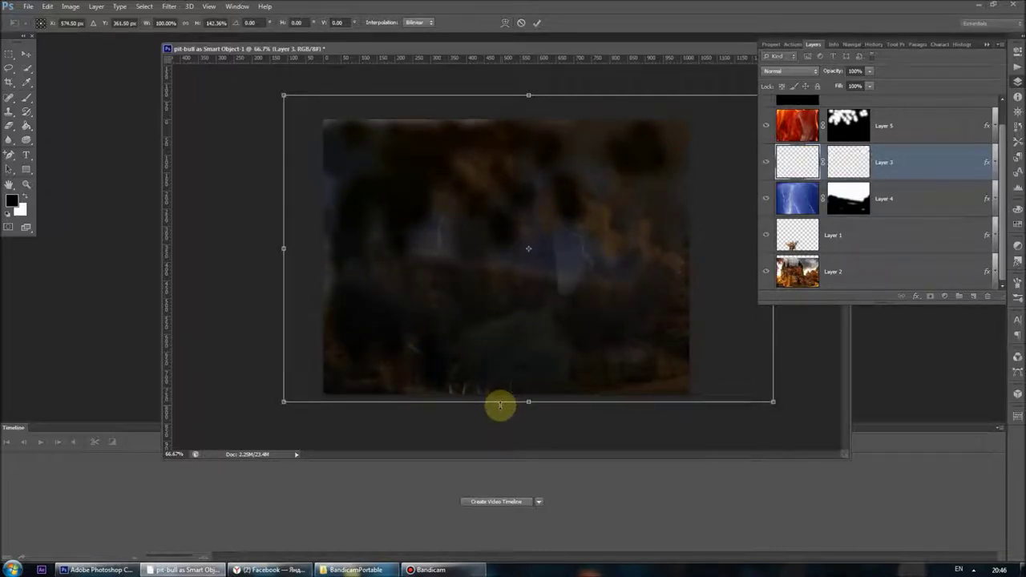
{"action": "left_click", "coordinate": [27, 98]}
{"action": "left_click", "coordinate": [502, 215]}
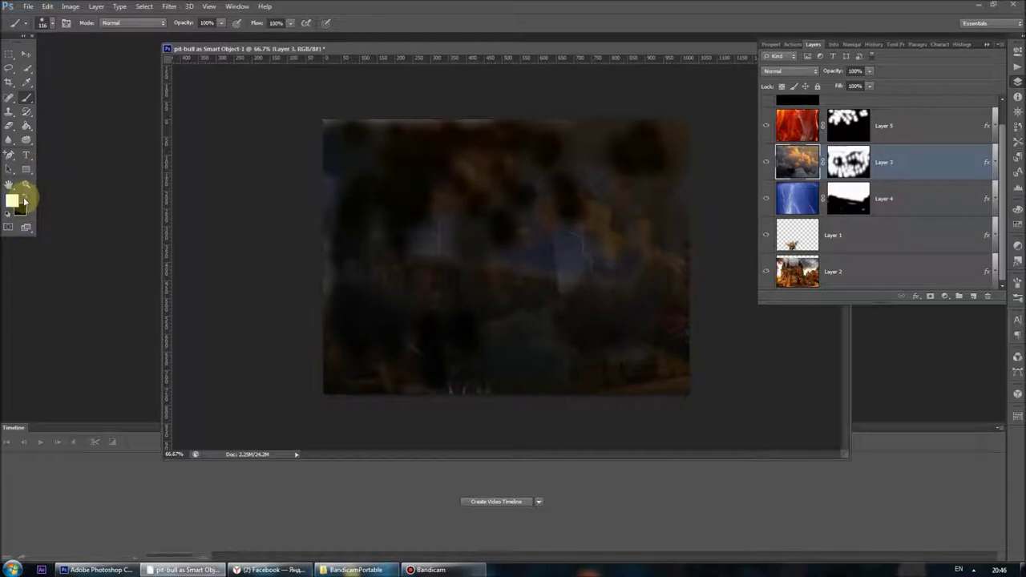
Undo a stray white stroke on the cloud mask through the History panel
{"action": "left_click_drag", "start_coordinate": [430, 336], "coordinate": [457, 343]}
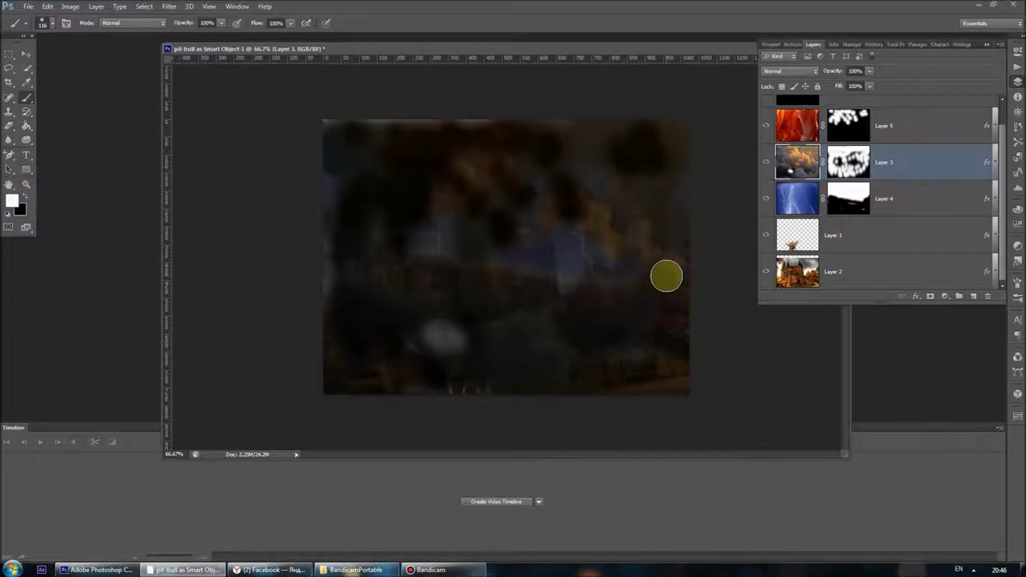
{"action": "key", "text": "super"}
{"action": "left_click", "coordinate": [870, 45]}
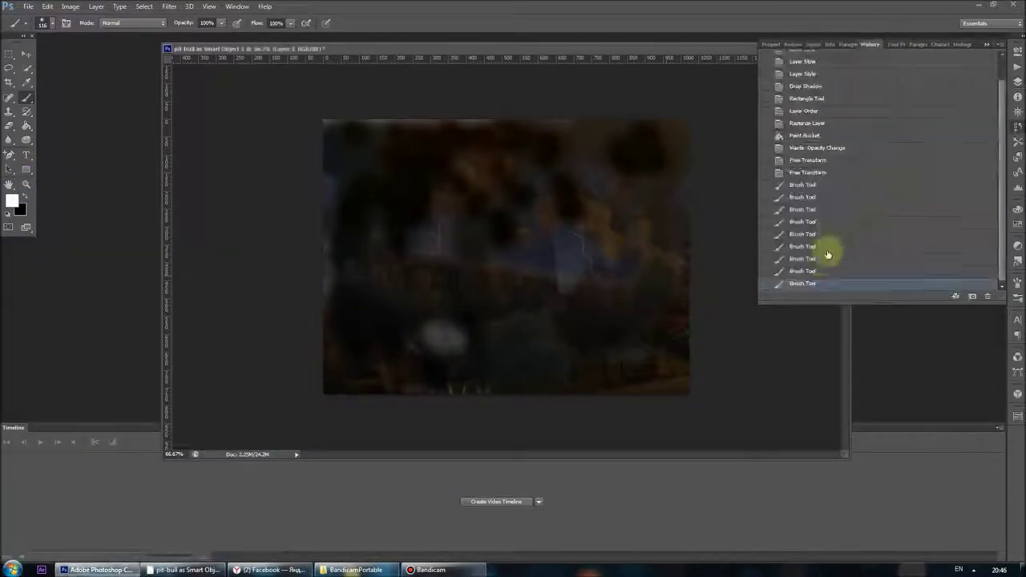
{"action": "left_click", "coordinate": [807, 172]}
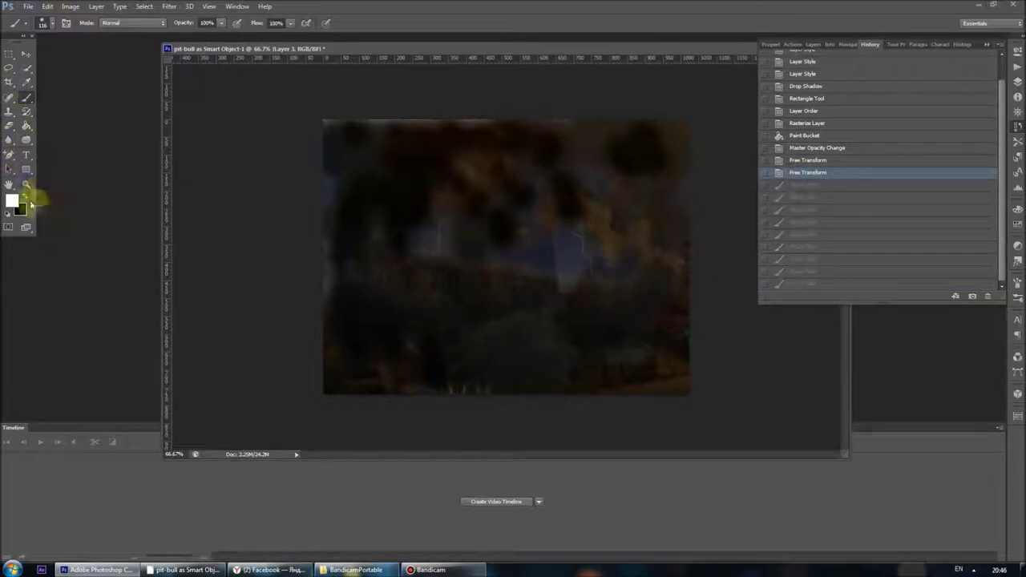
{"action": "left_click", "coordinate": [814, 45]}
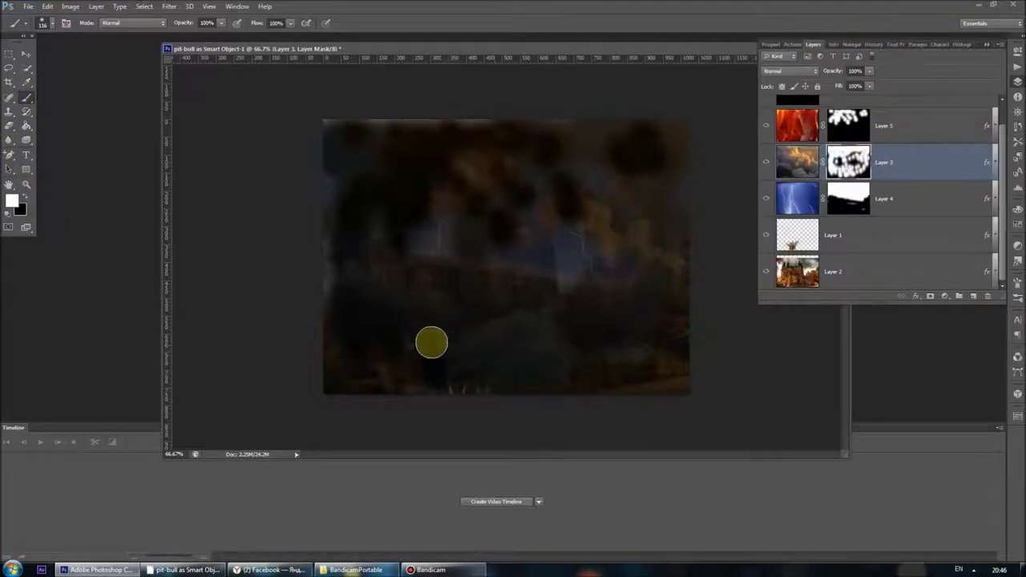
Paint black on Layer 3's mask to reveal the dog near the bottom centre
{"action": "left_click", "coordinate": [20, 196]}
{"action": "left_click_drag", "start_coordinate": [439, 356], "coordinate": [488, 339]}
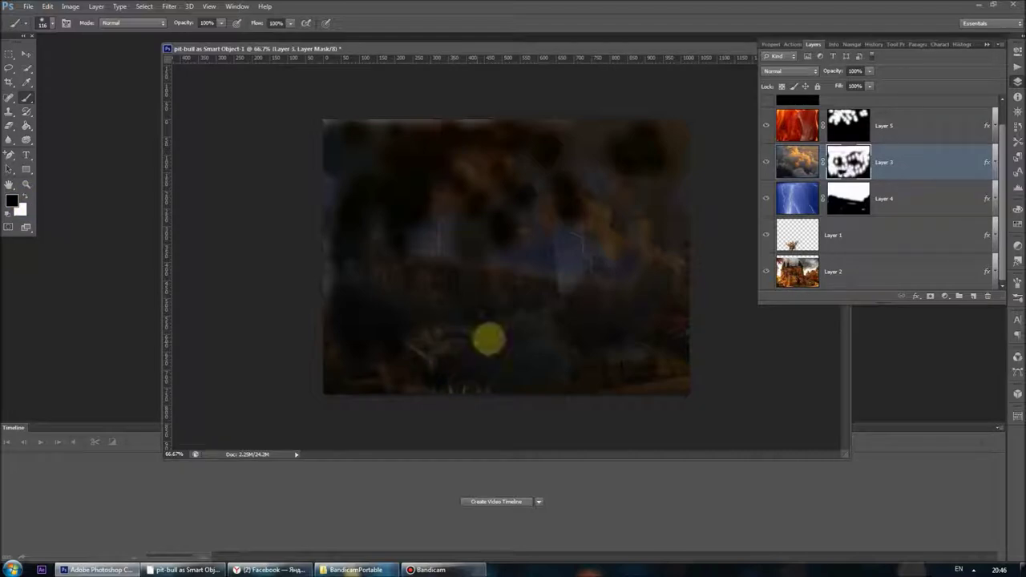
{"action": "left_click_drag", "start_coordinate": [498, 339], "coordinate": [411, 326]}
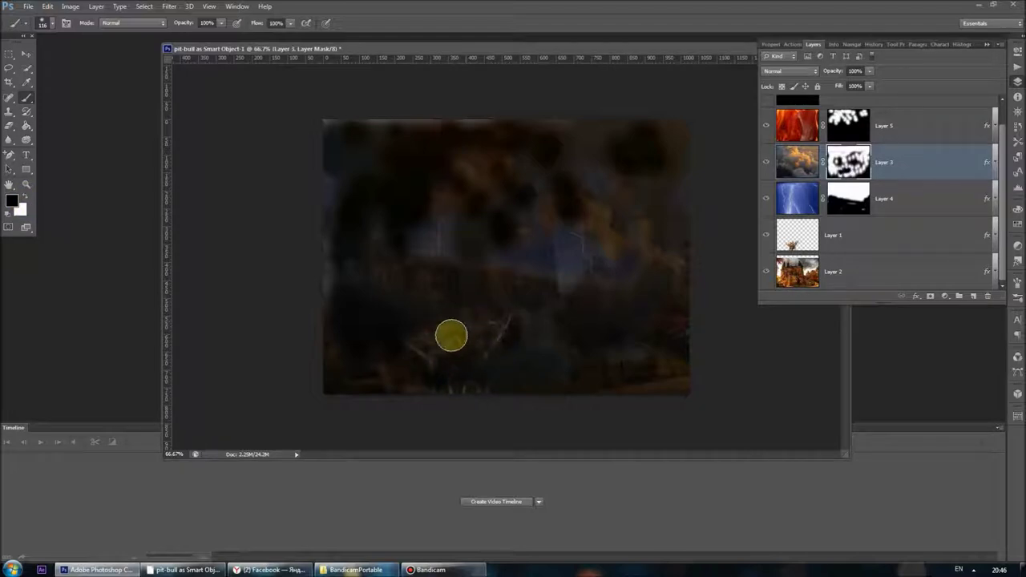
{"action": "left_click", "coordinate": [19, 196]}
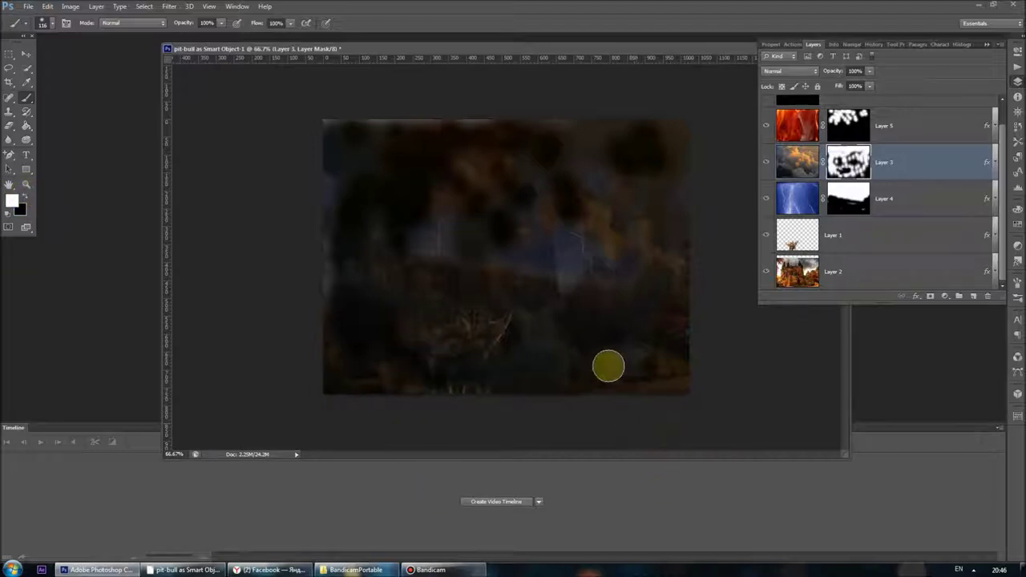
{"action": "left_click", "coordinate": [796, 163]}
{"action": "left_click", "coordinate": [26, 54]}
Stretch the clouds' top edge up to about 104% height and prepare the mask for black painting
{"action": "left_click_drag", "start_coordinate": [528, 94], "coordinate": [531, 83]}
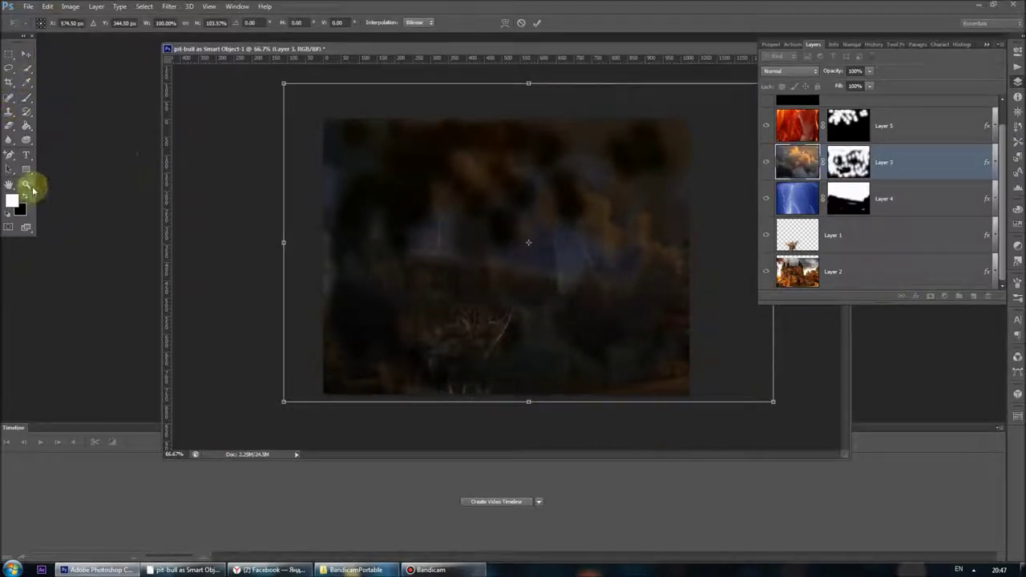
{"action": "left_click", "coordinate": [27, 97]}
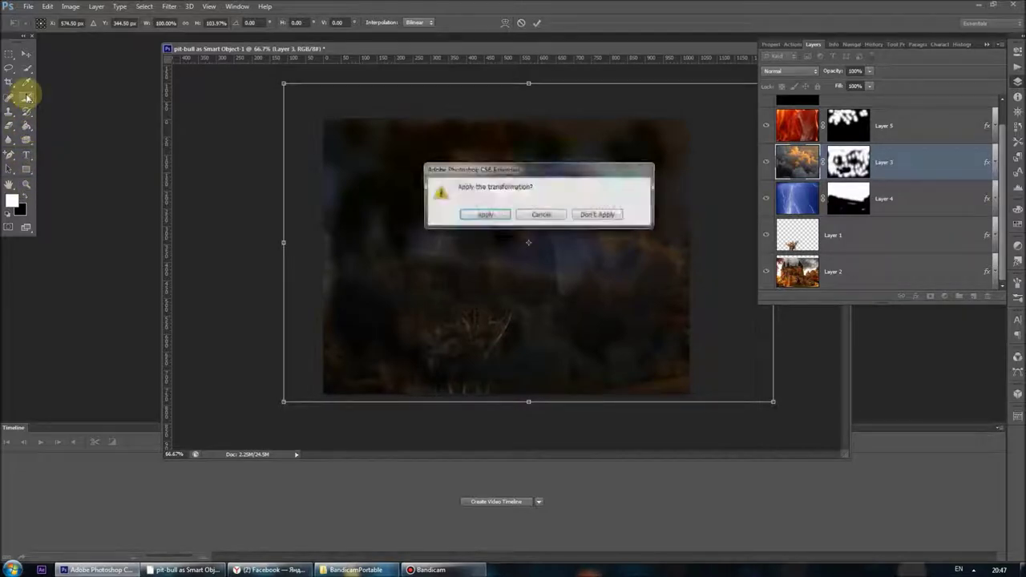
{"action": "left_click", "coordinate": [486, 215]}
{"action": "left_click", "coordinate": [851, 164]}
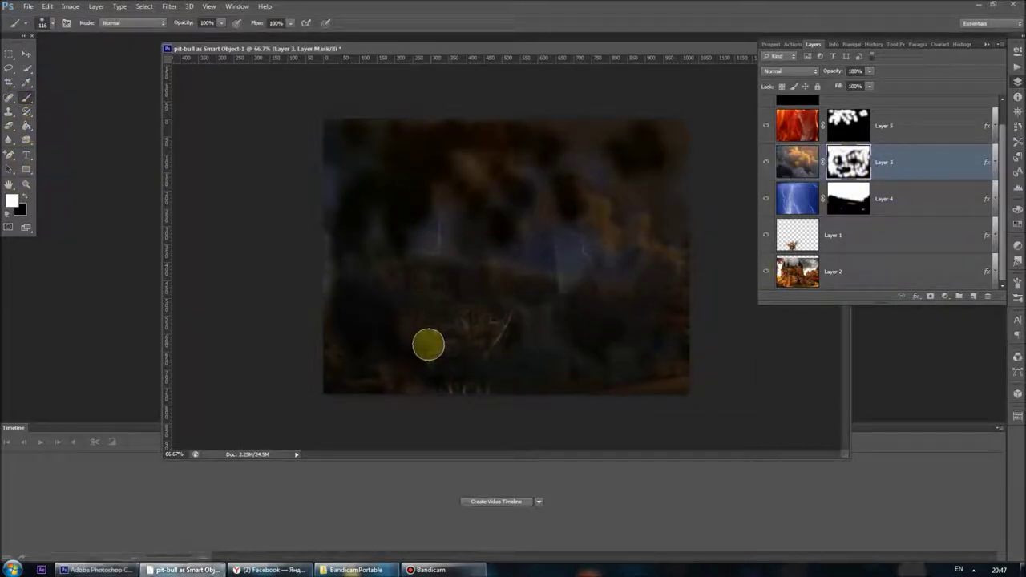
{"action": "left_click", "coordinate": [23, 196]}
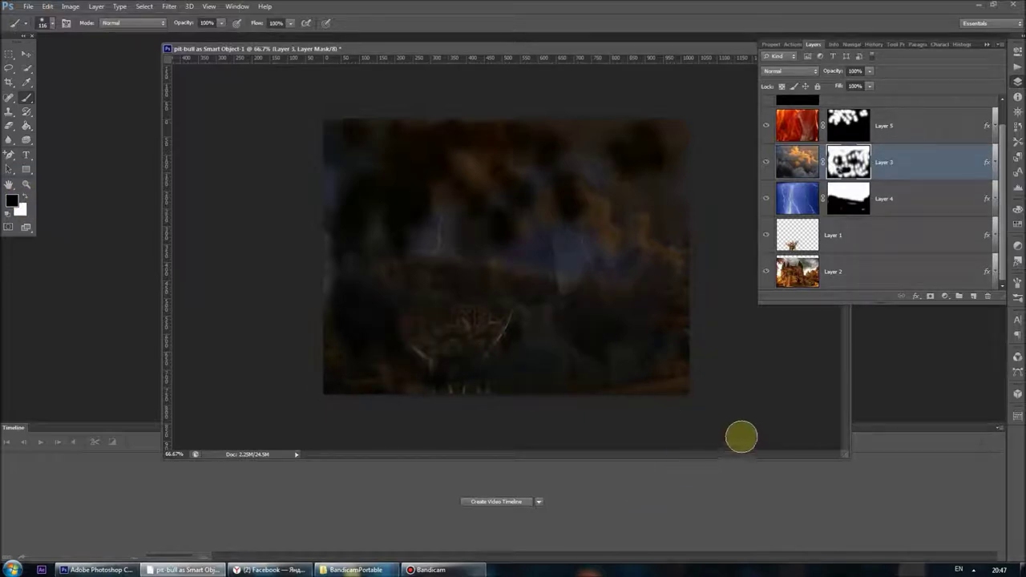
{"action": "left_click", "coordinate": [783, 238]}
{"action": "key", "text": "x"}
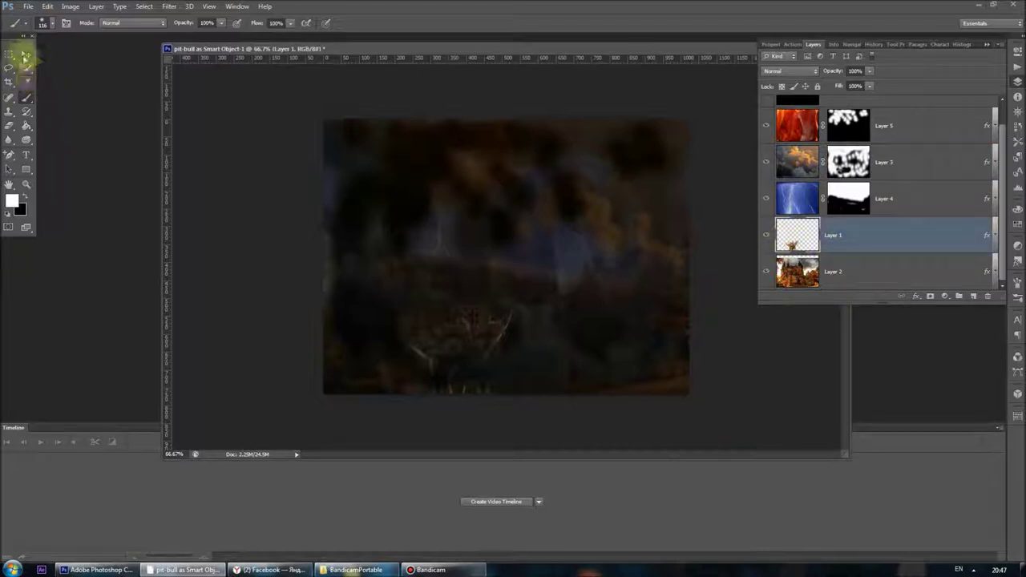
Save the composite as a PNG in the АУТ folder with the default PNG options
{"action": "left_click", "coordinate": [28, 6]}
{"action": "left_click", "coordinate": [71, 108]}
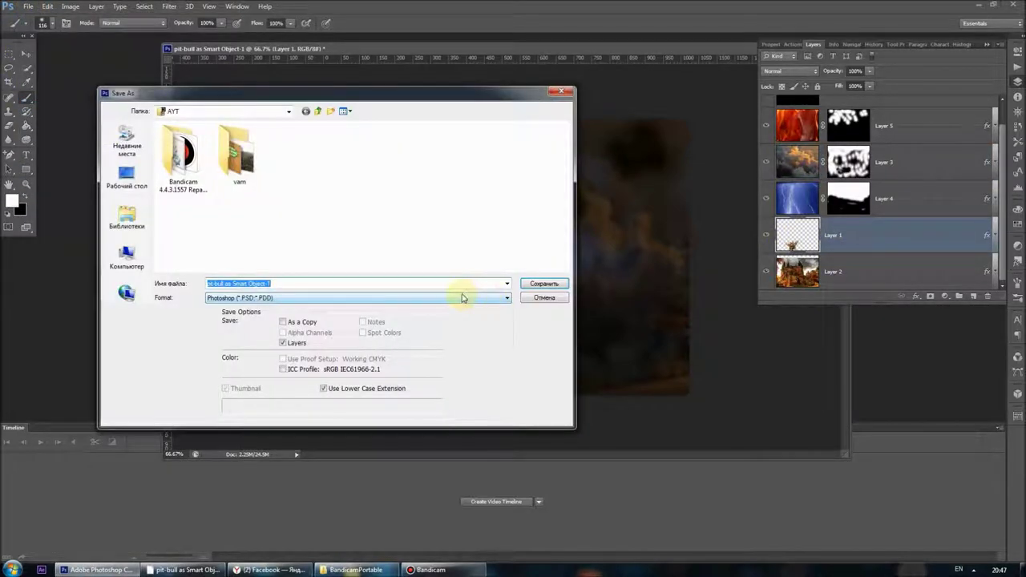
{"action": "left_click", "coordinate": [464, 297]}
{"action": "left_click", "coordinate": [314, 423]}
{"action": "left_click", "coordinate": [537, 286]}
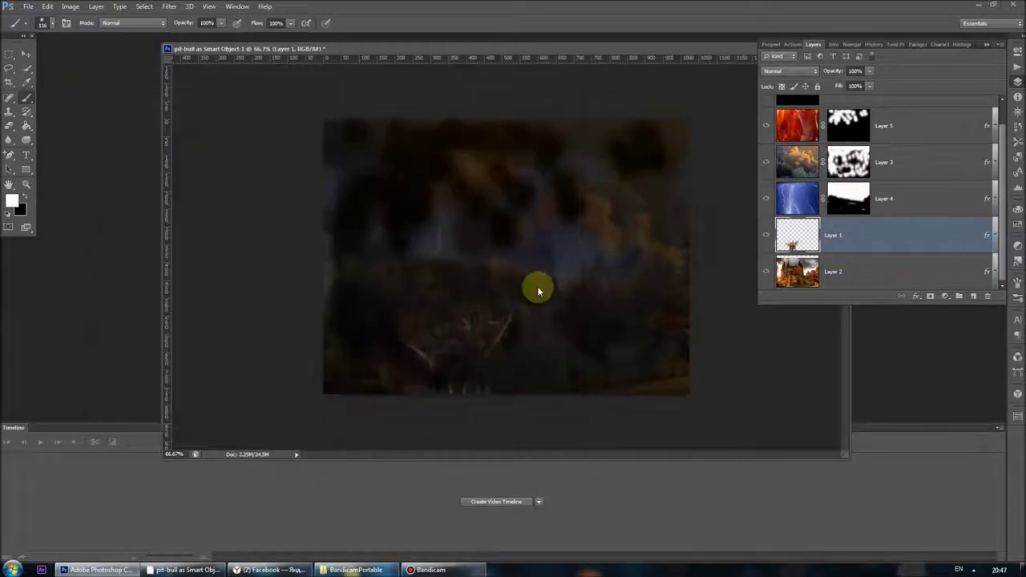
{"action": "left_click", "coordinate": [444, 175]}
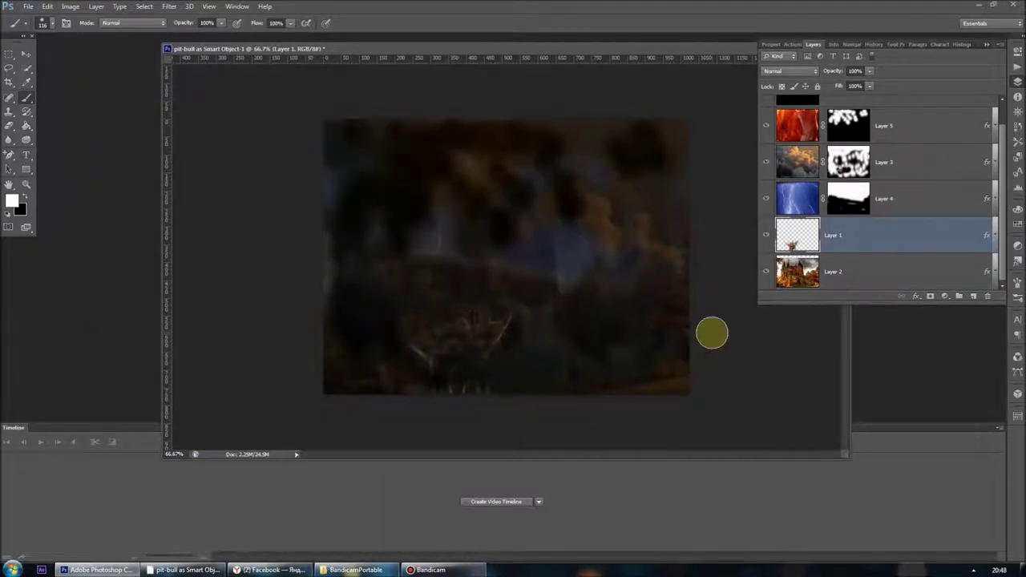
{"action": "left_click", "coordinate": [355, 569]}
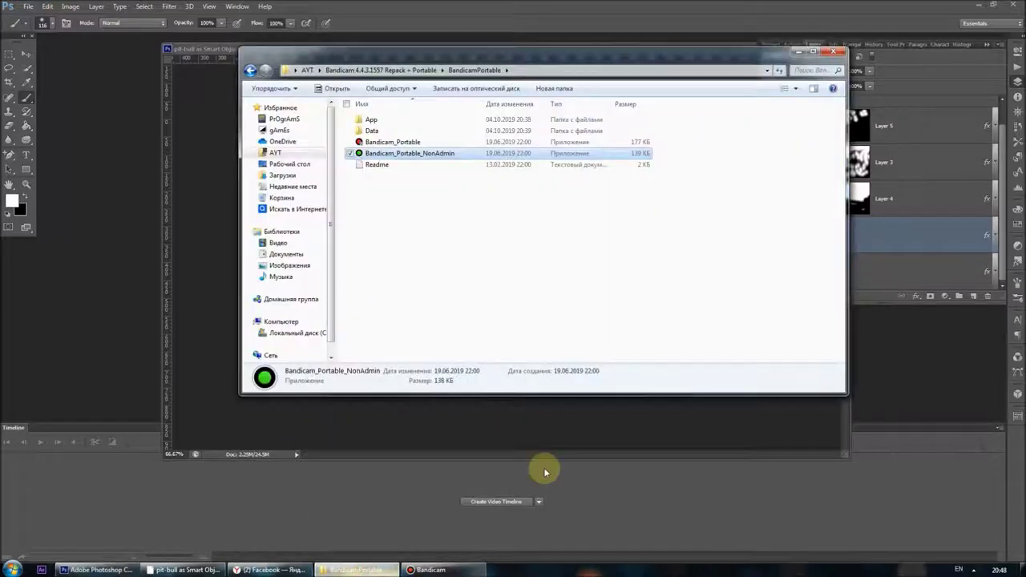
Open the saved 'pit-bull as Smart Object-1' PNG from the АУТ folder
{"action": "left_click", "coordinate": [275, 152]}
{"action": "left_click", "coordinate": [377, 234]}
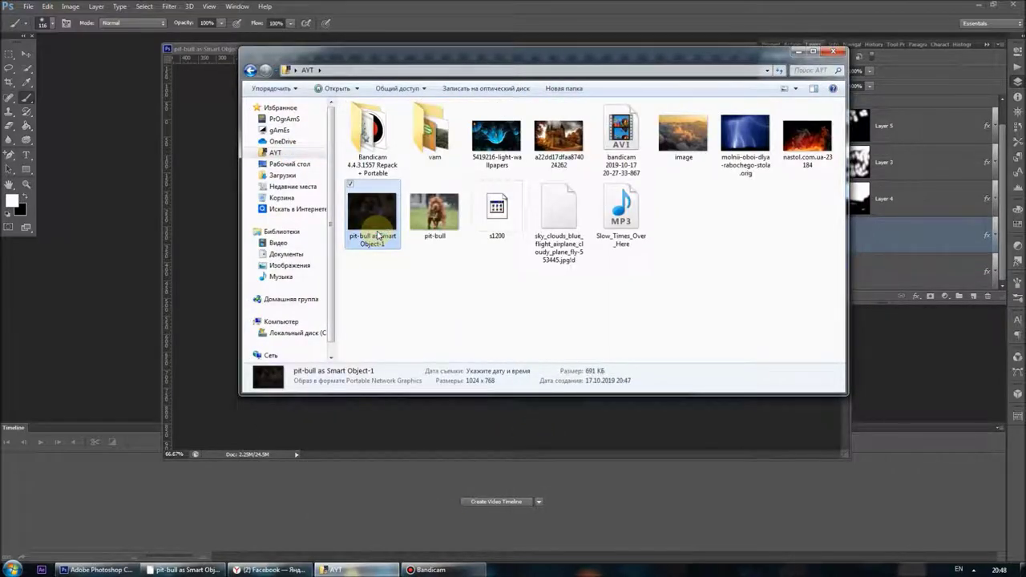
{"action": "double_click", "coordinate": [377, 232]}
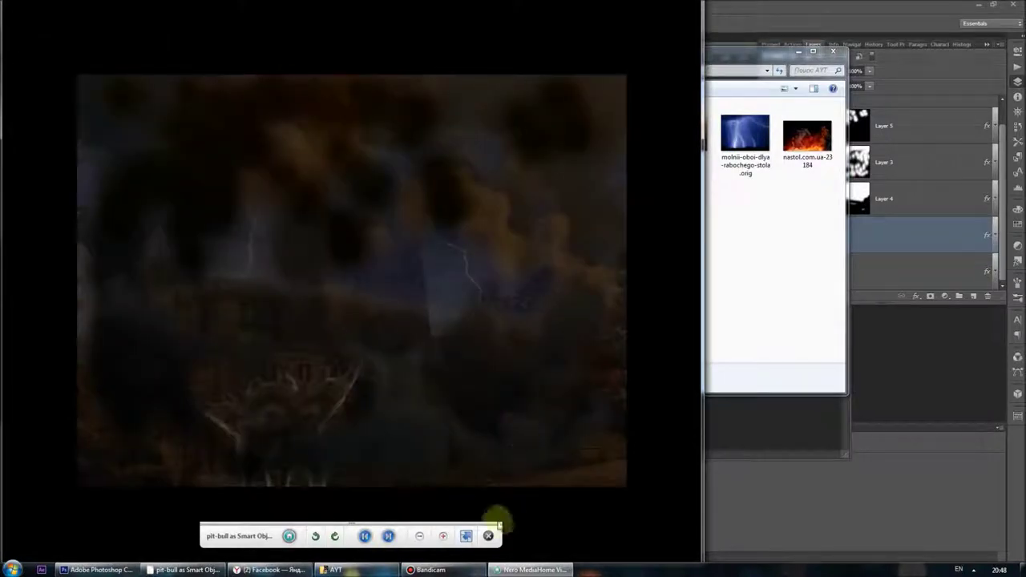